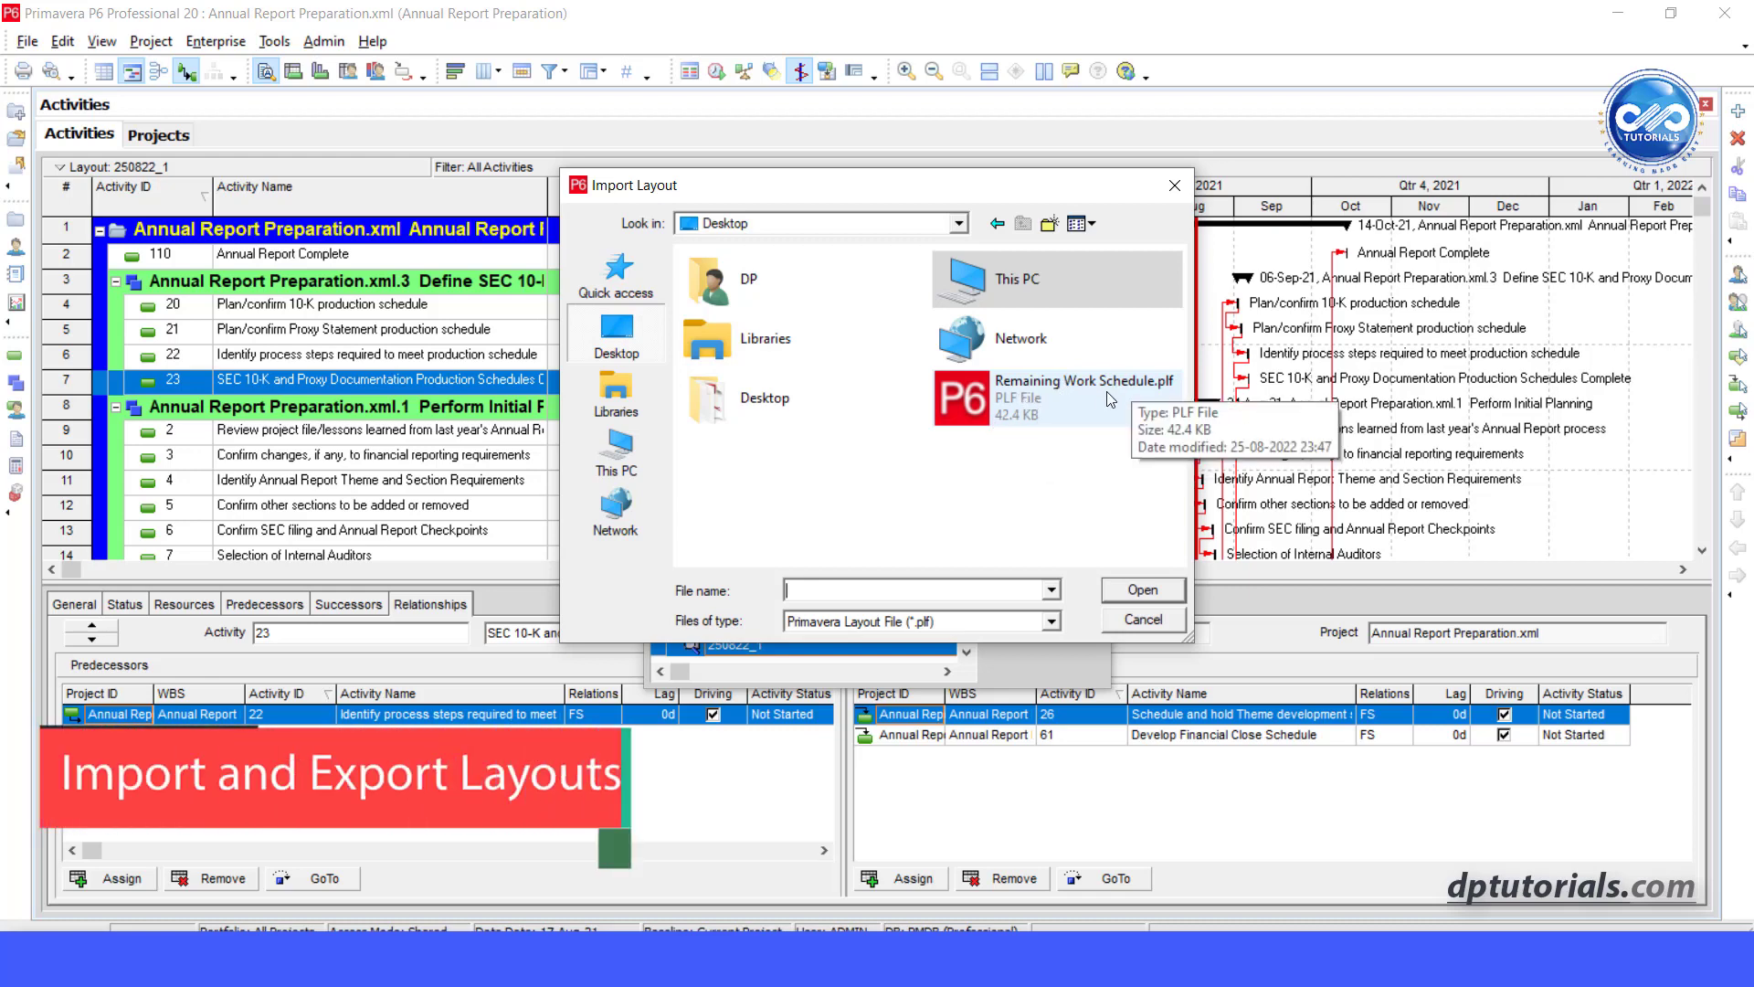
# - Import Remaining Work Schedule.plf from the Desktop, apply it, and rebalance the table and Gantt panes
pyautogui.click(1079, 403)
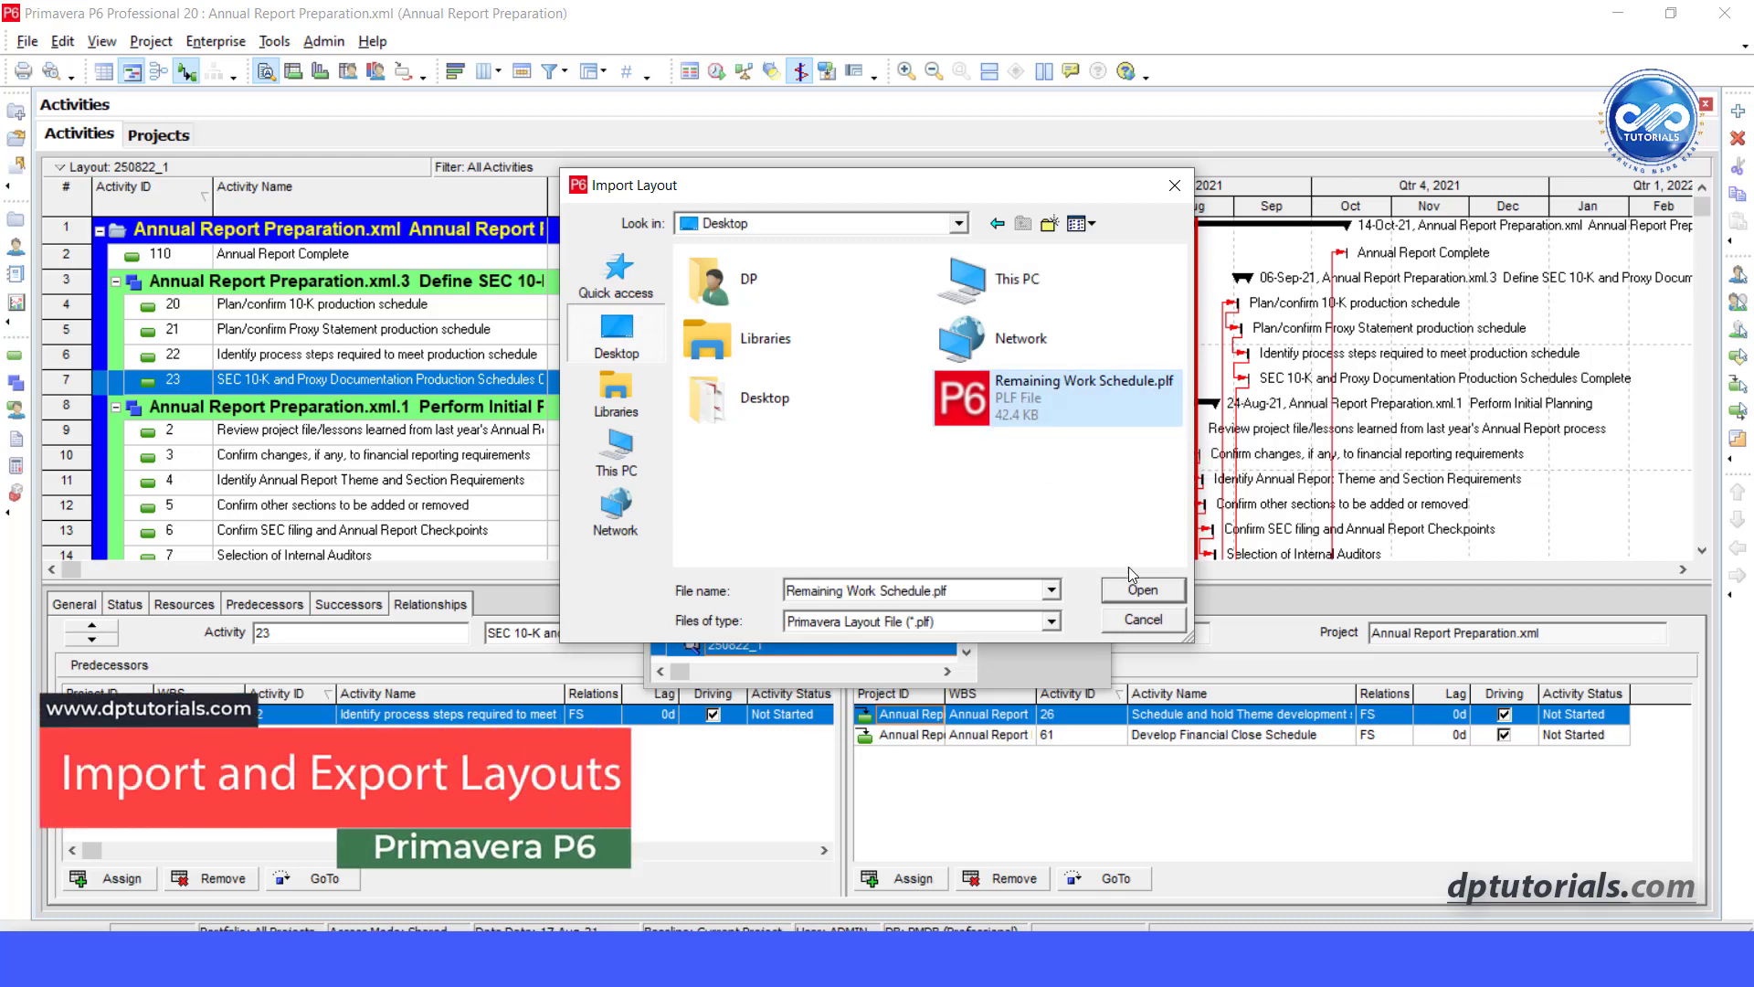
pyautogui.click(1141, 590)
pyautogui.click(1060, 344)
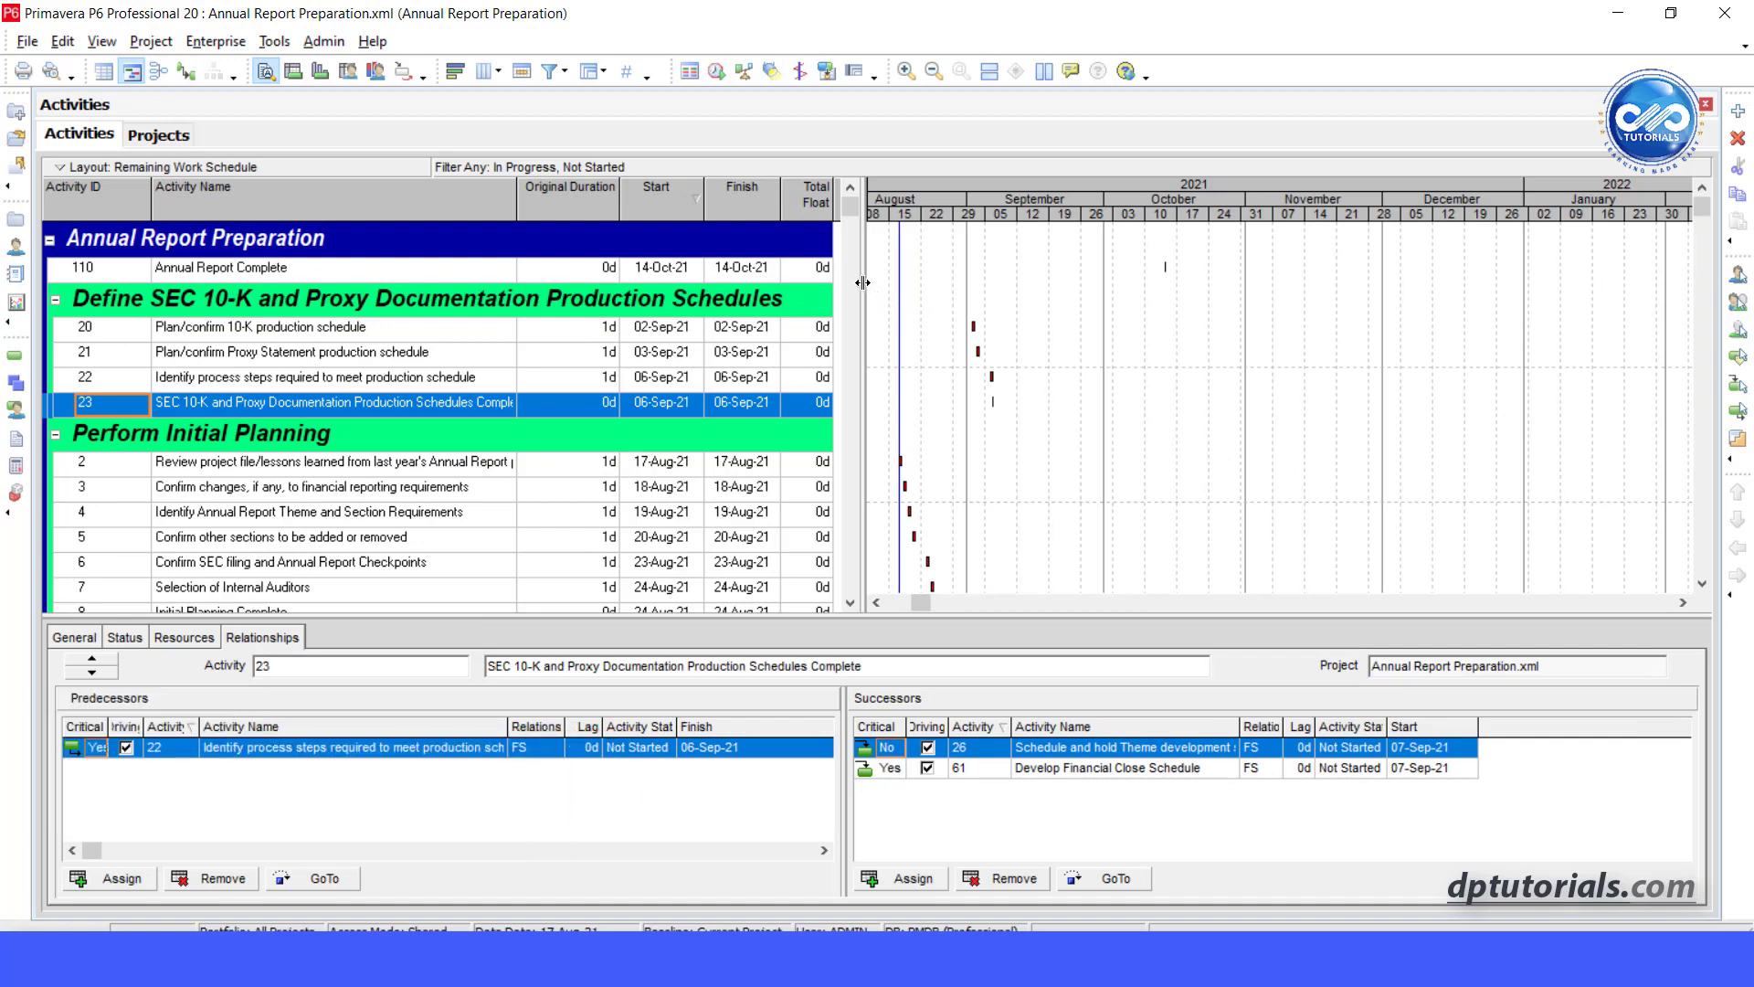
pyautogui.moveTo(987, 305); pyautogui.dragTo(986, 320)
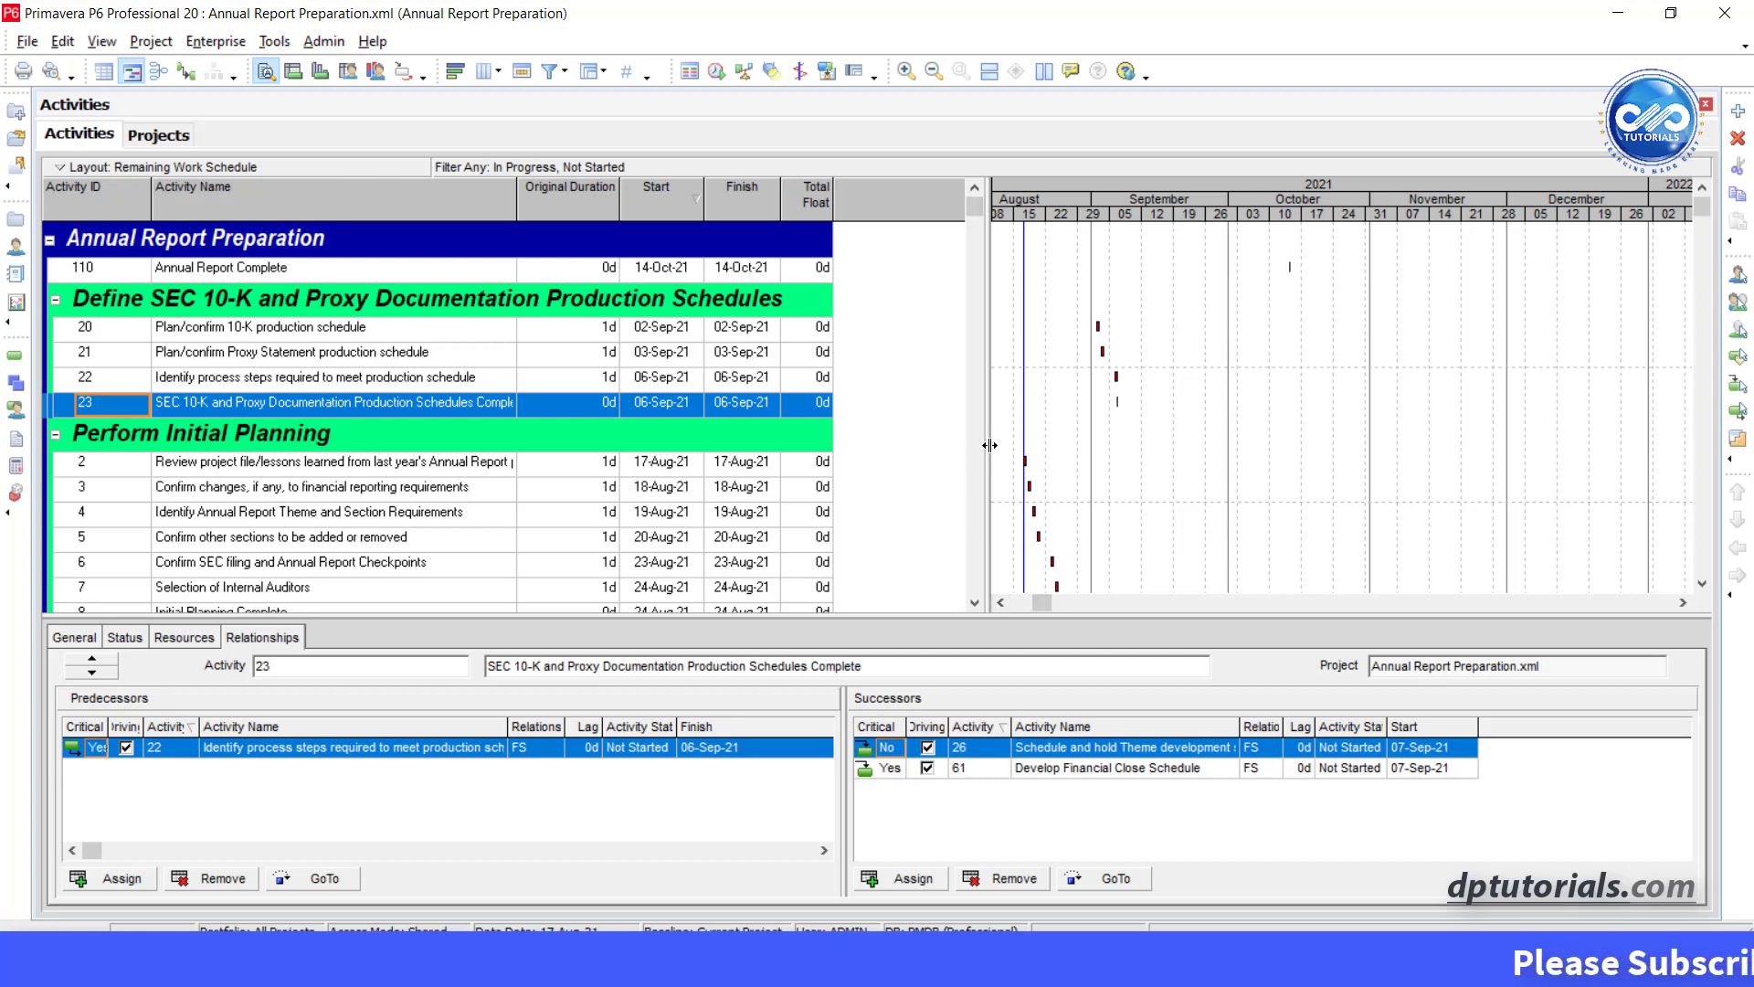
pyautogui.moveTo(899, 456); pyautogui.dragTo(868, 494)
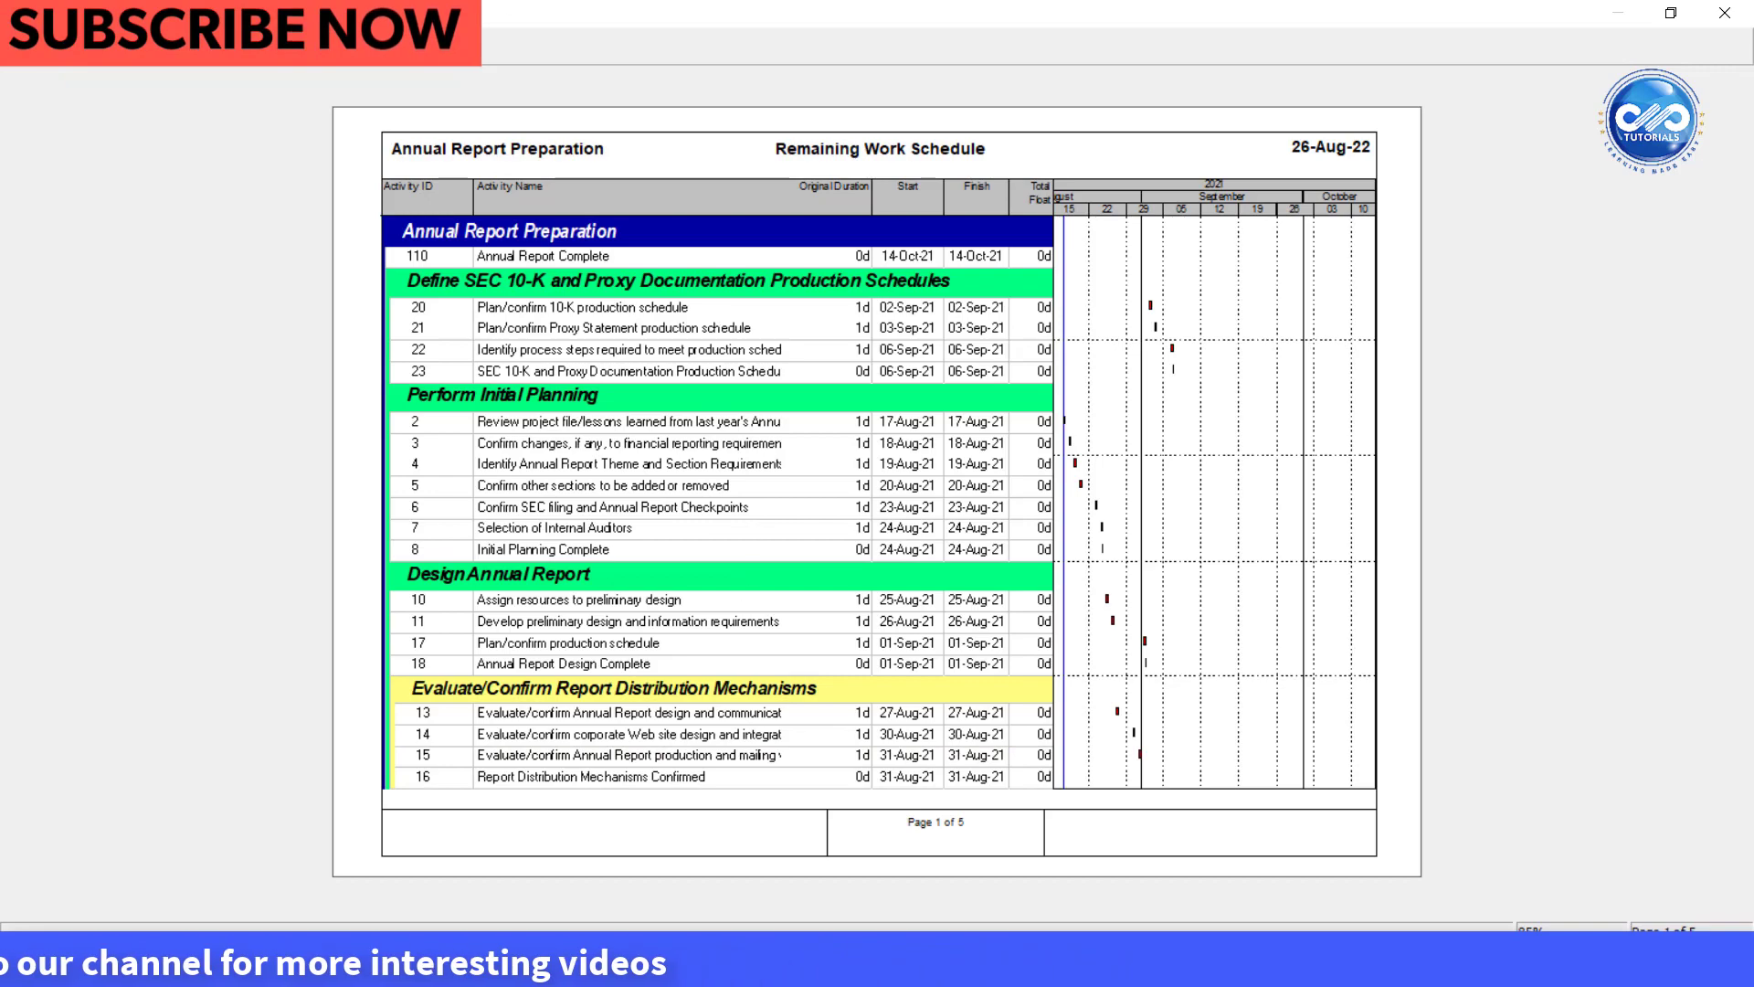
pyautogui.press('Escape')
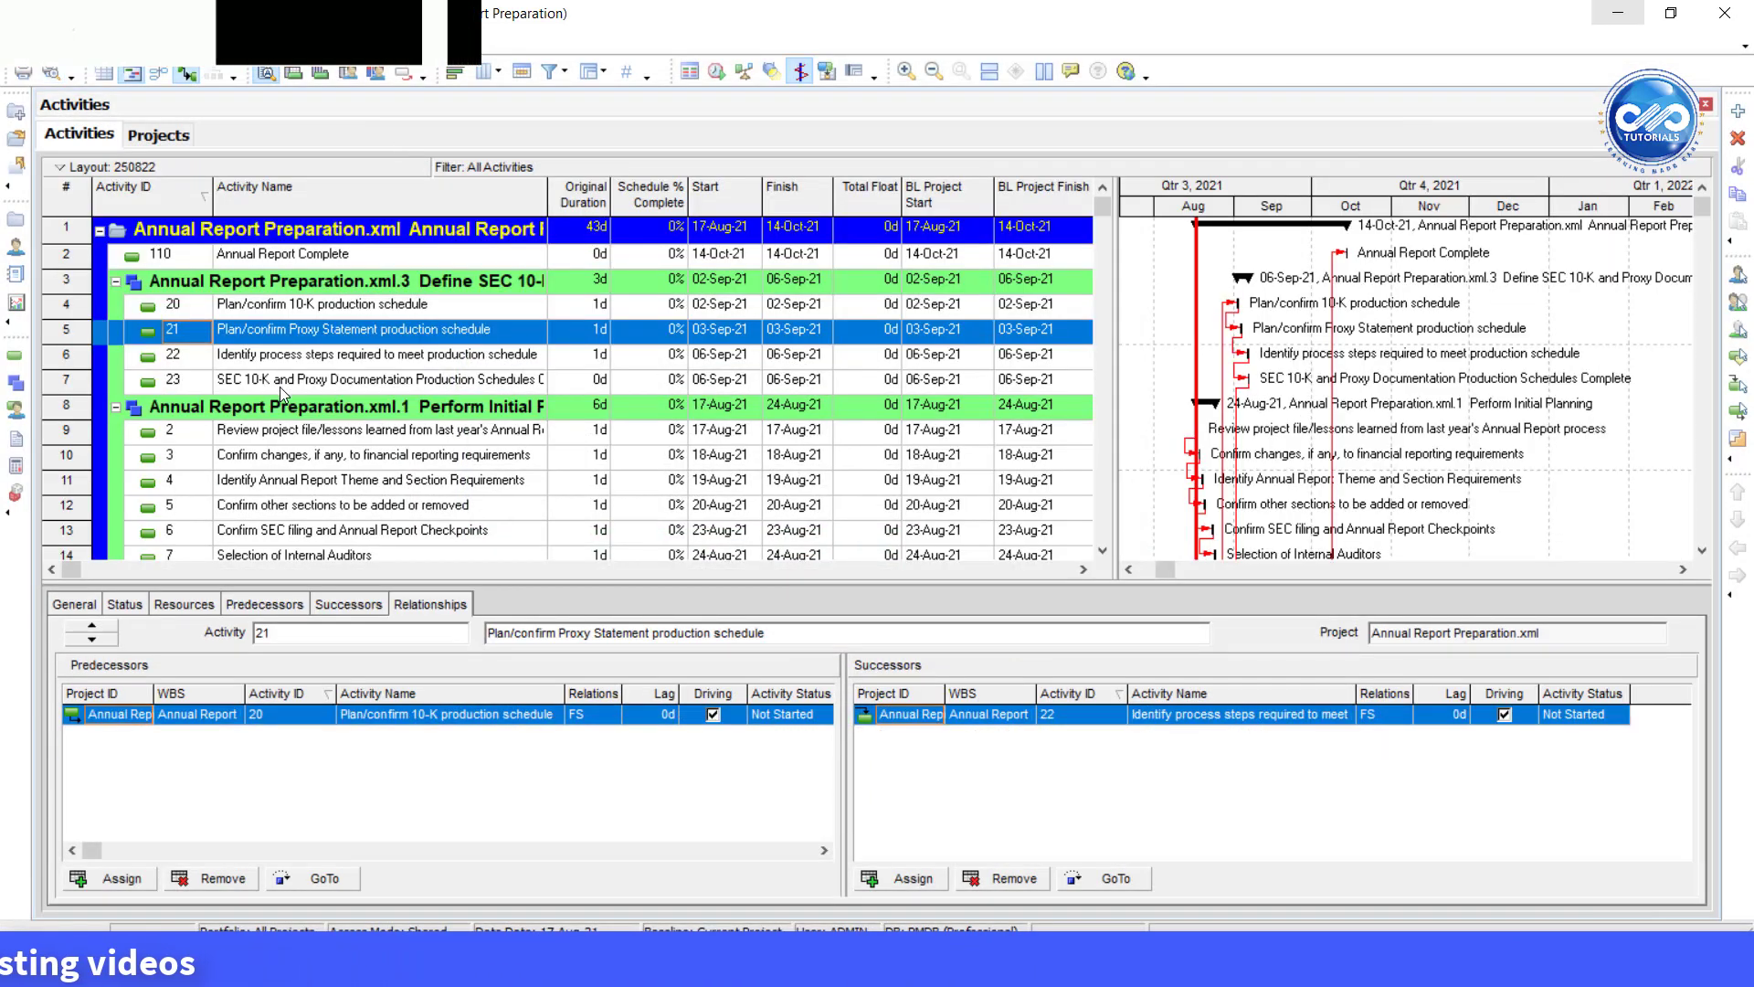
pyautogui.scroll(-2, 282, 388)
pyautogui.scroll(2, 286, 396)
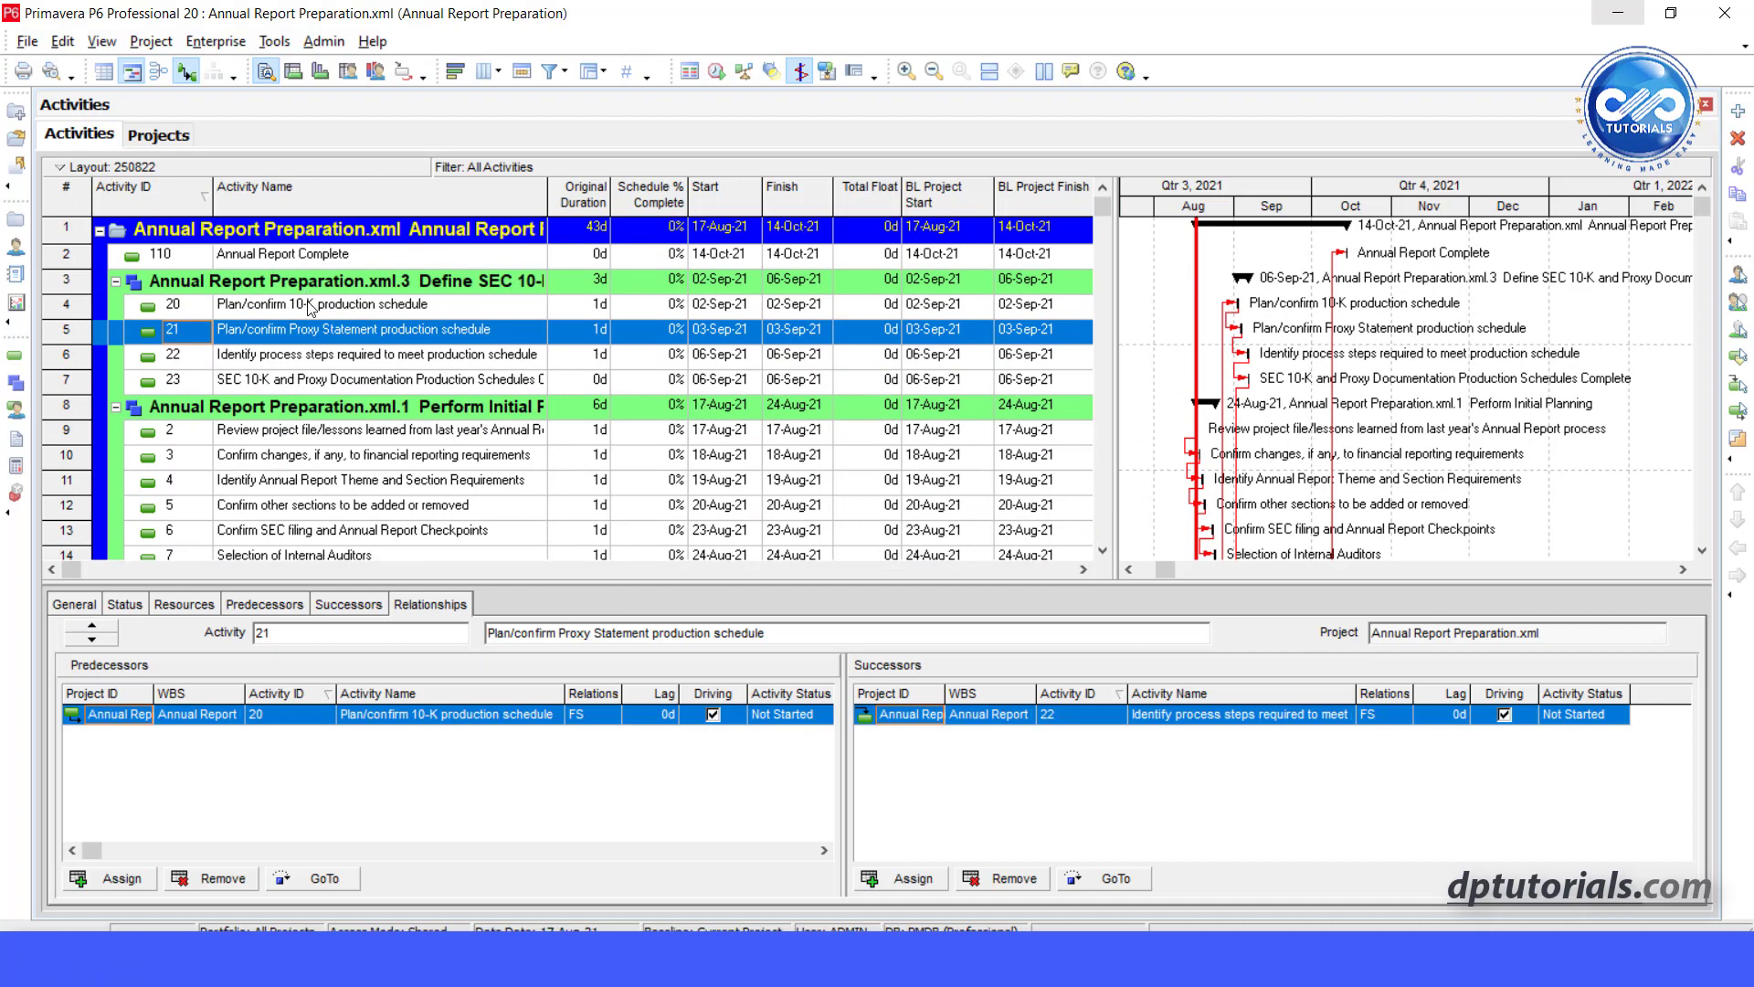
pyautogui.scroll(-6, 324, 348)
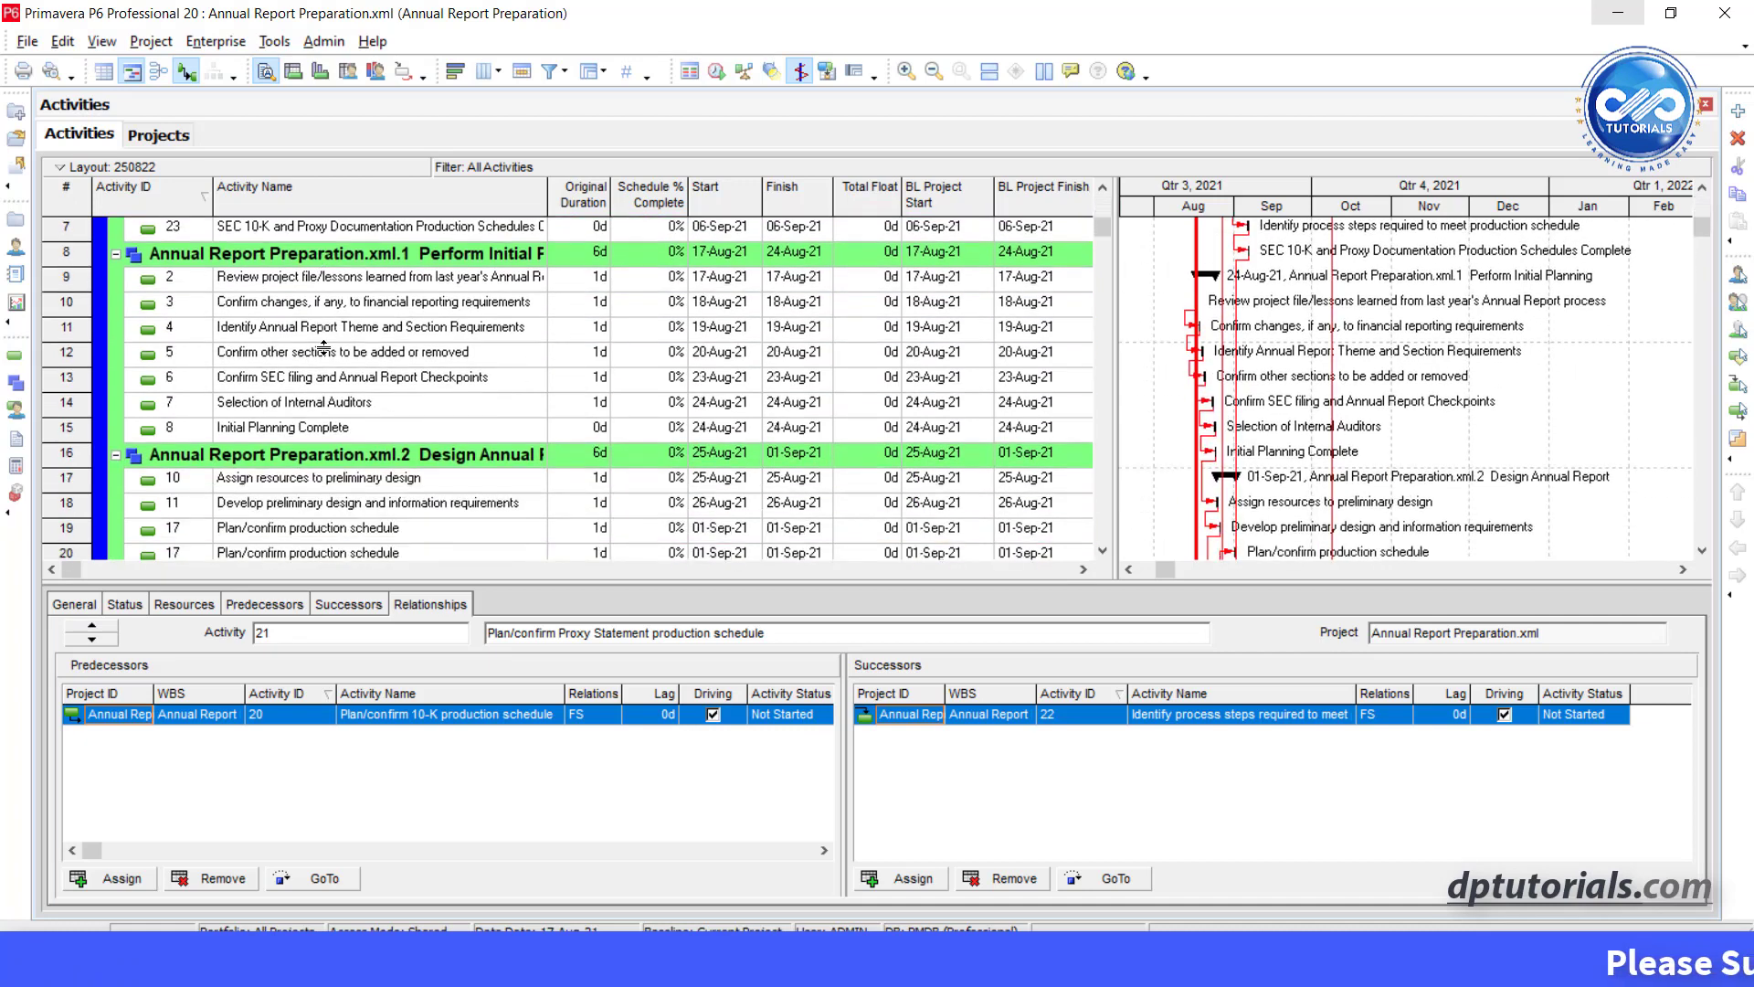
pyautogui.scroll(-2, 324, 348)
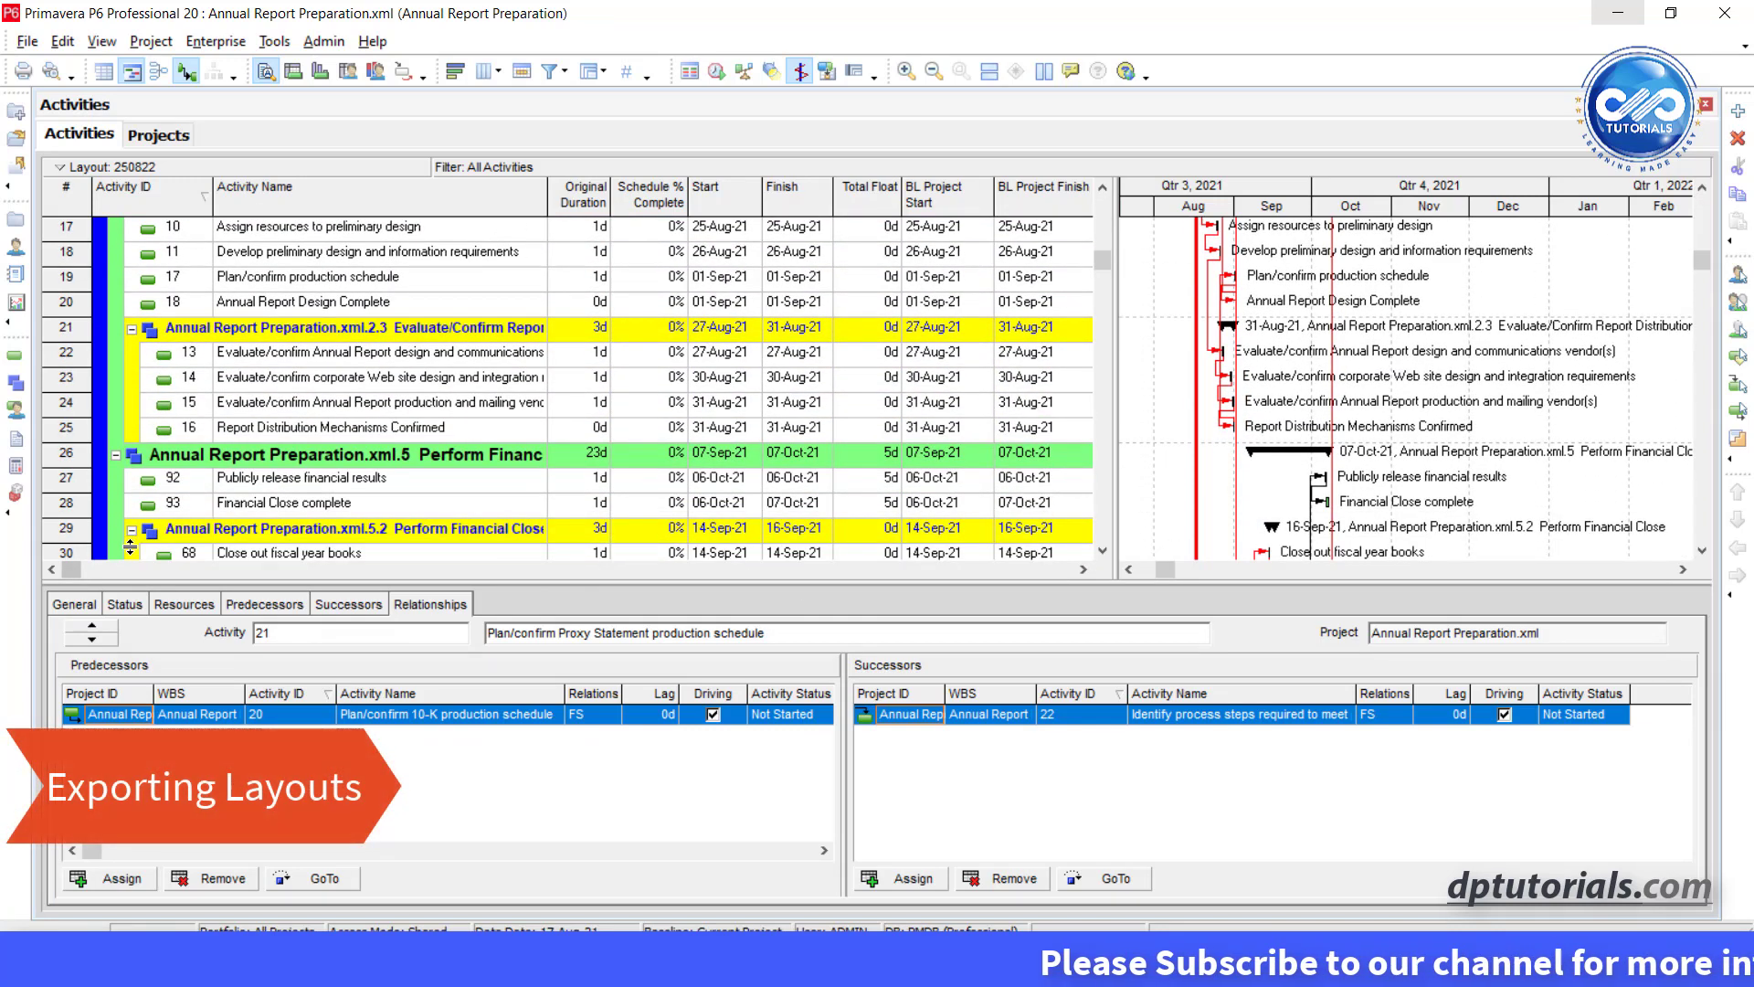
pyautogui.moveTo(135, 569); pyautogui.dragTo(73, 568)
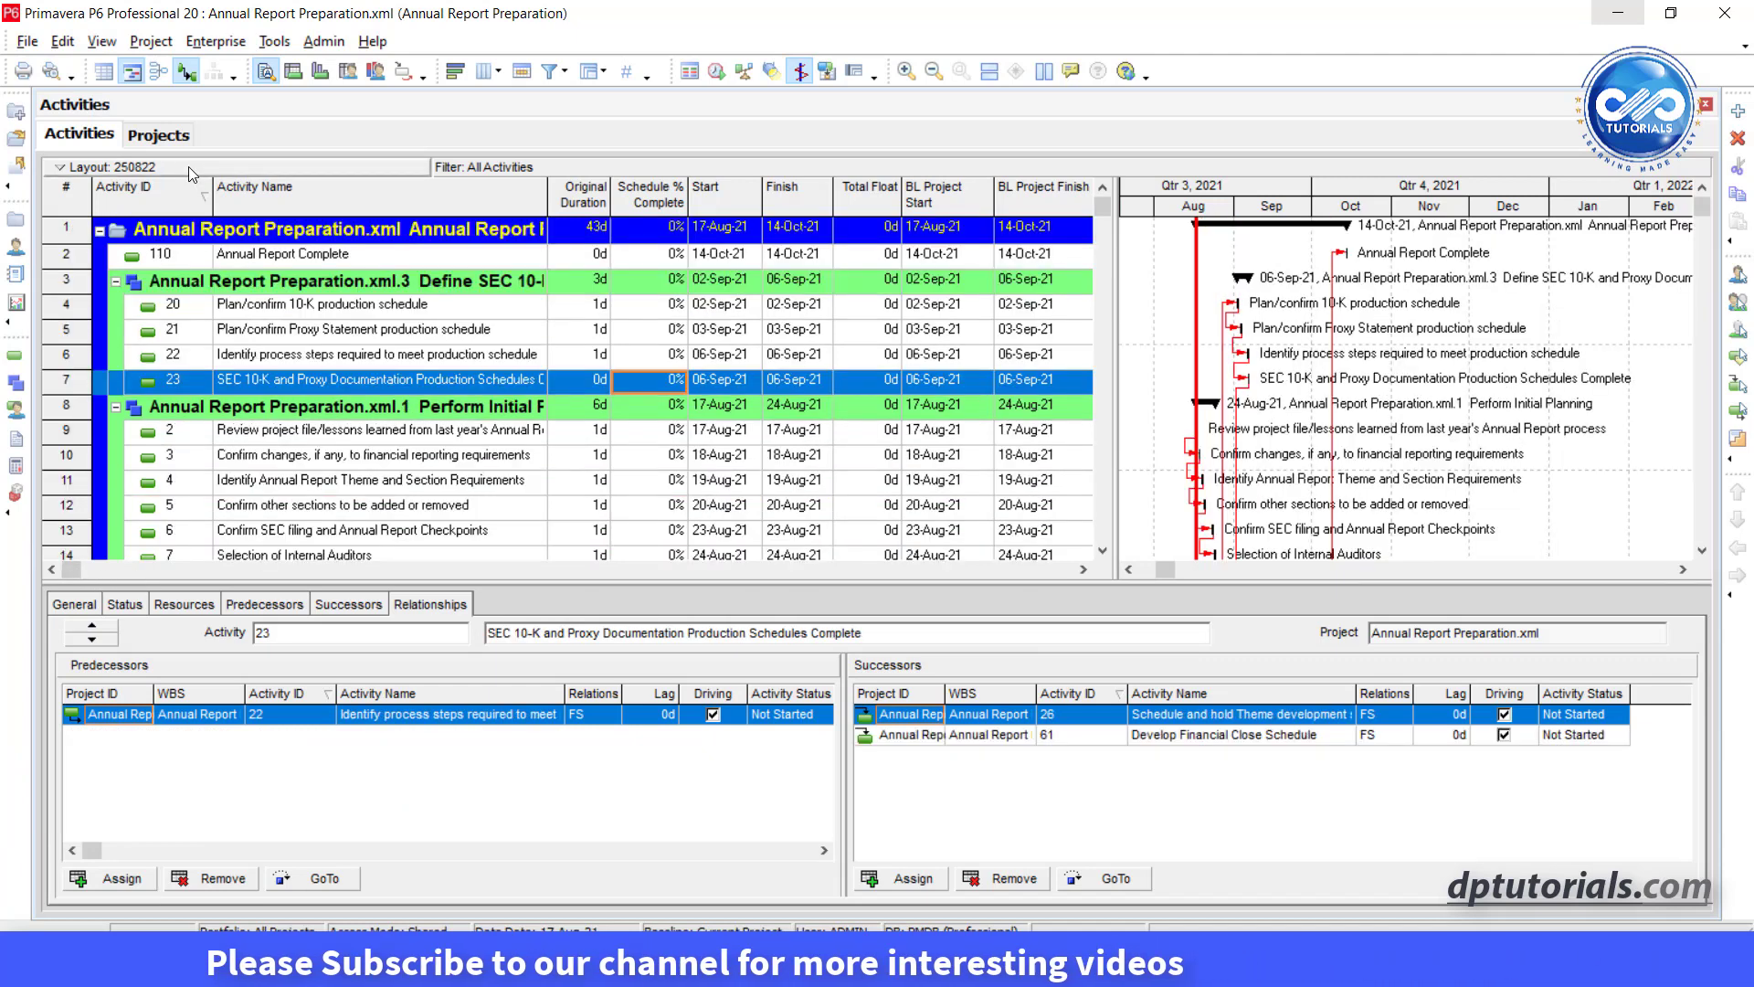
# - Start saving the current layout under a new name with availability set to Project
pyautogui.click(188, 166)
pyautogui.moveTo(366, 181)
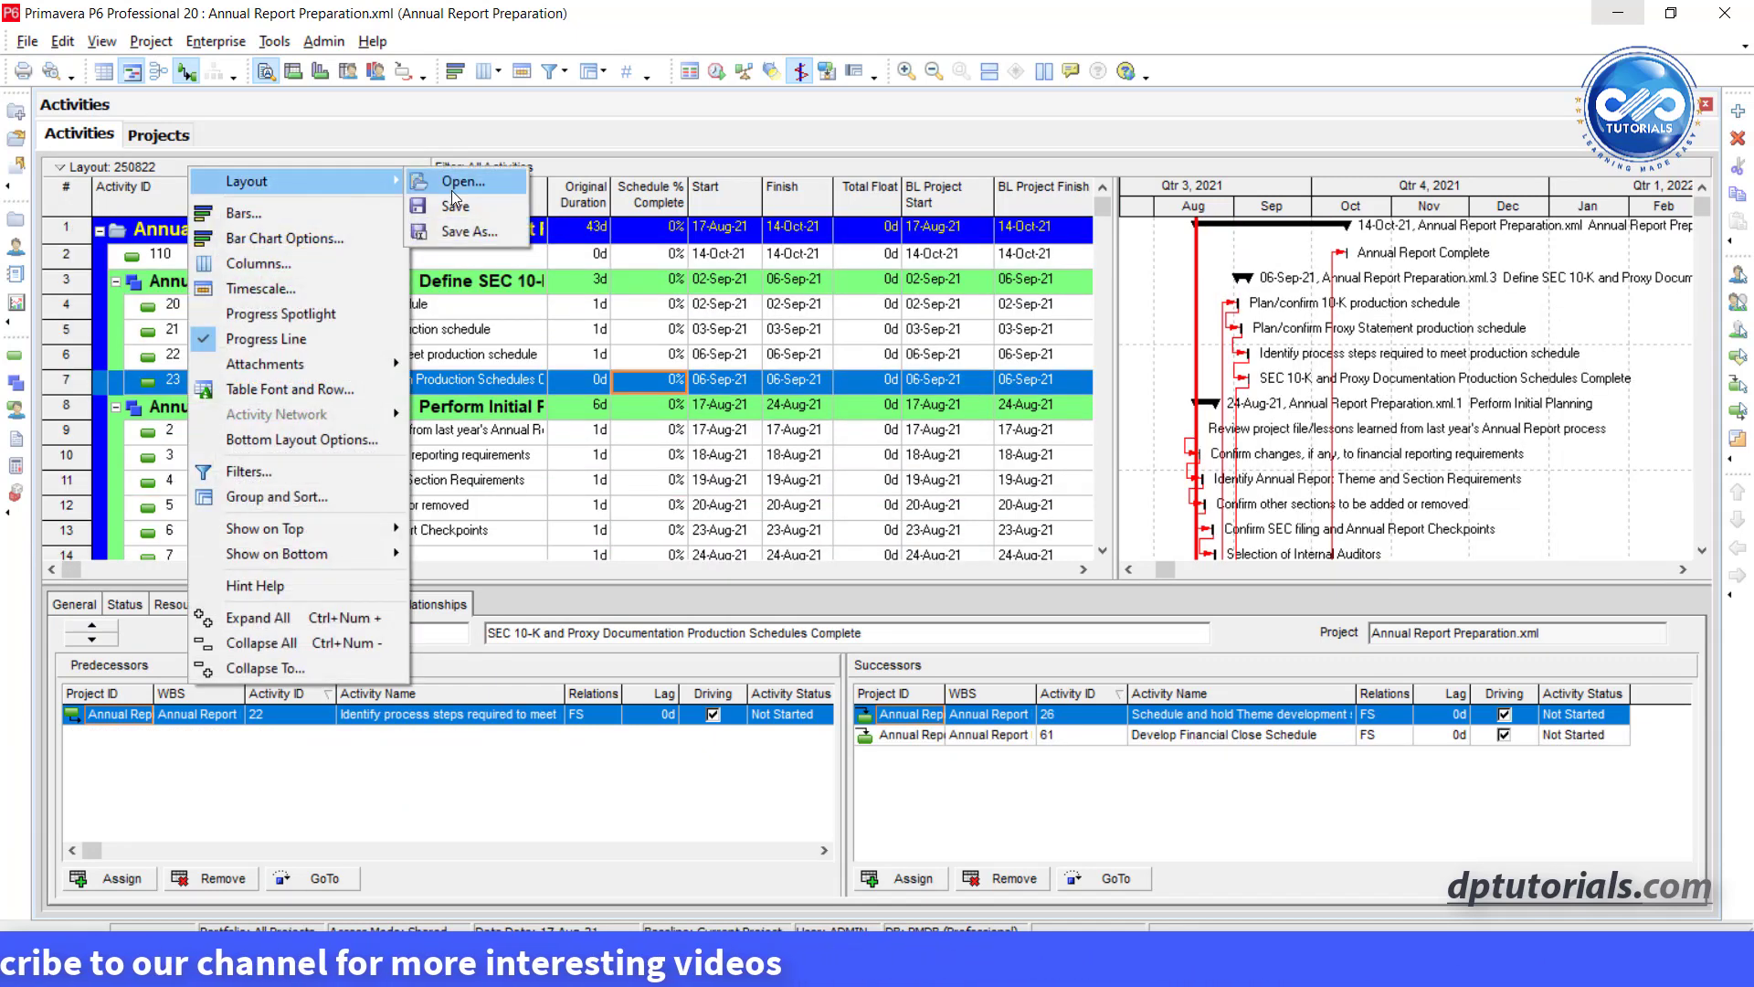
pyautogui.click(481, 234)
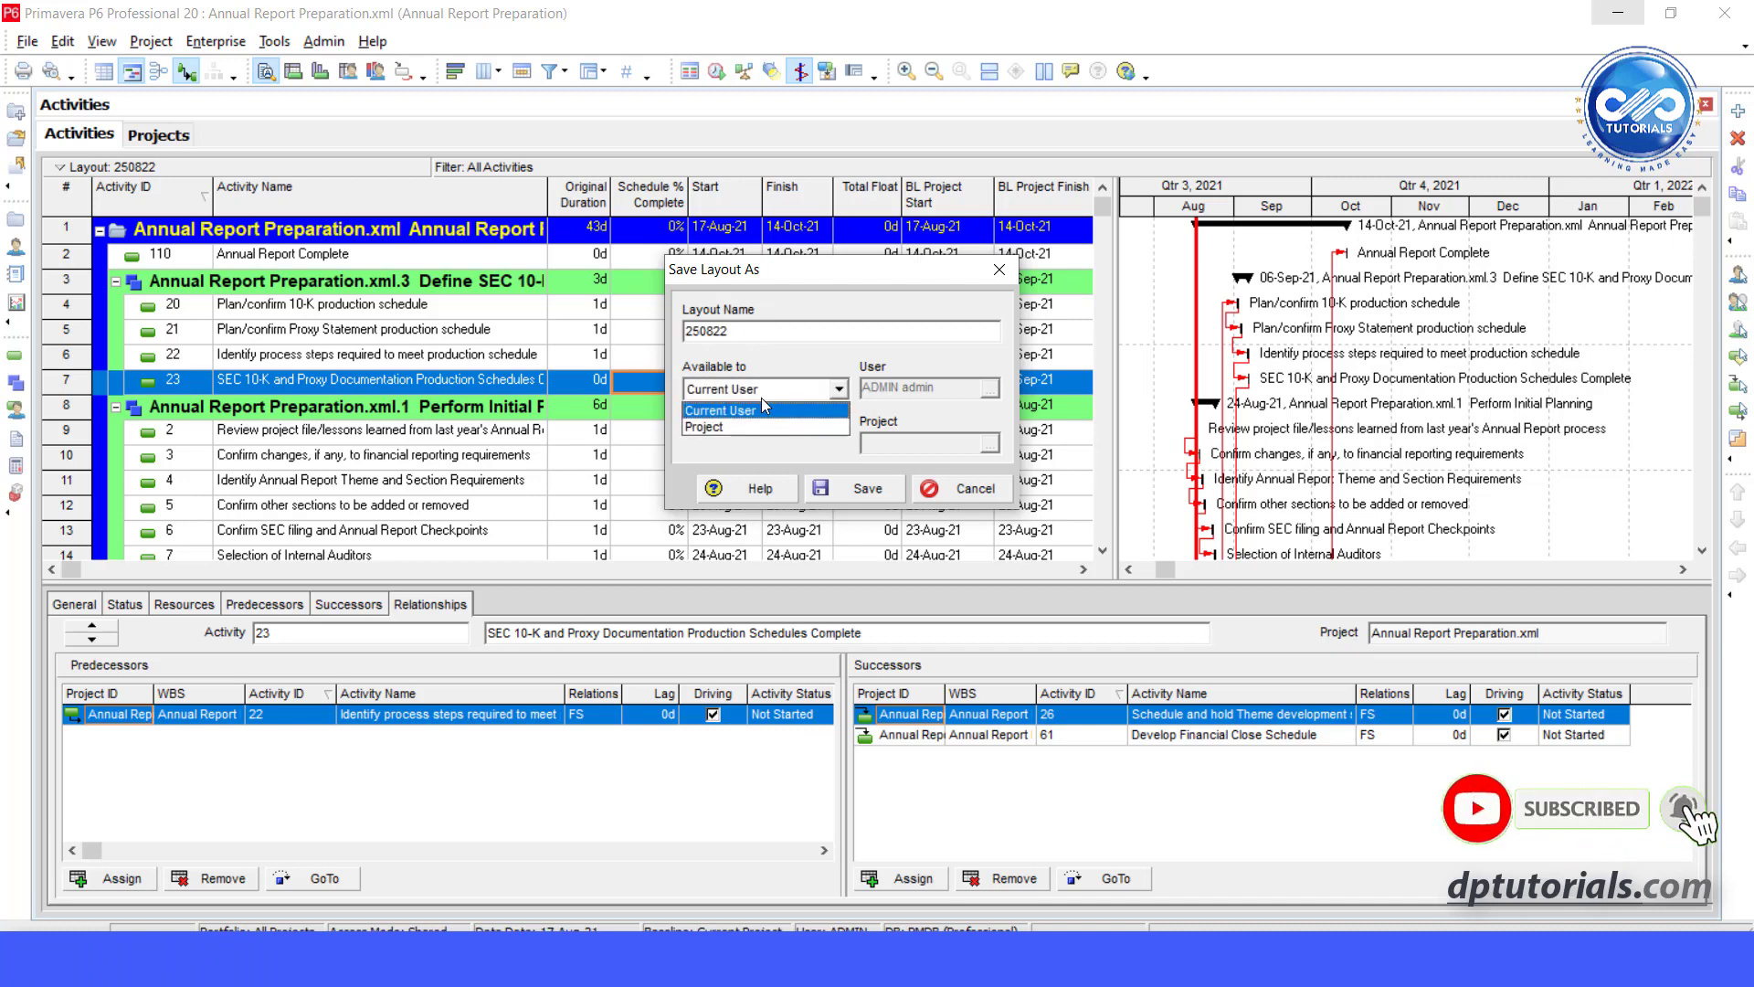
pyautogui.click(731, 427)
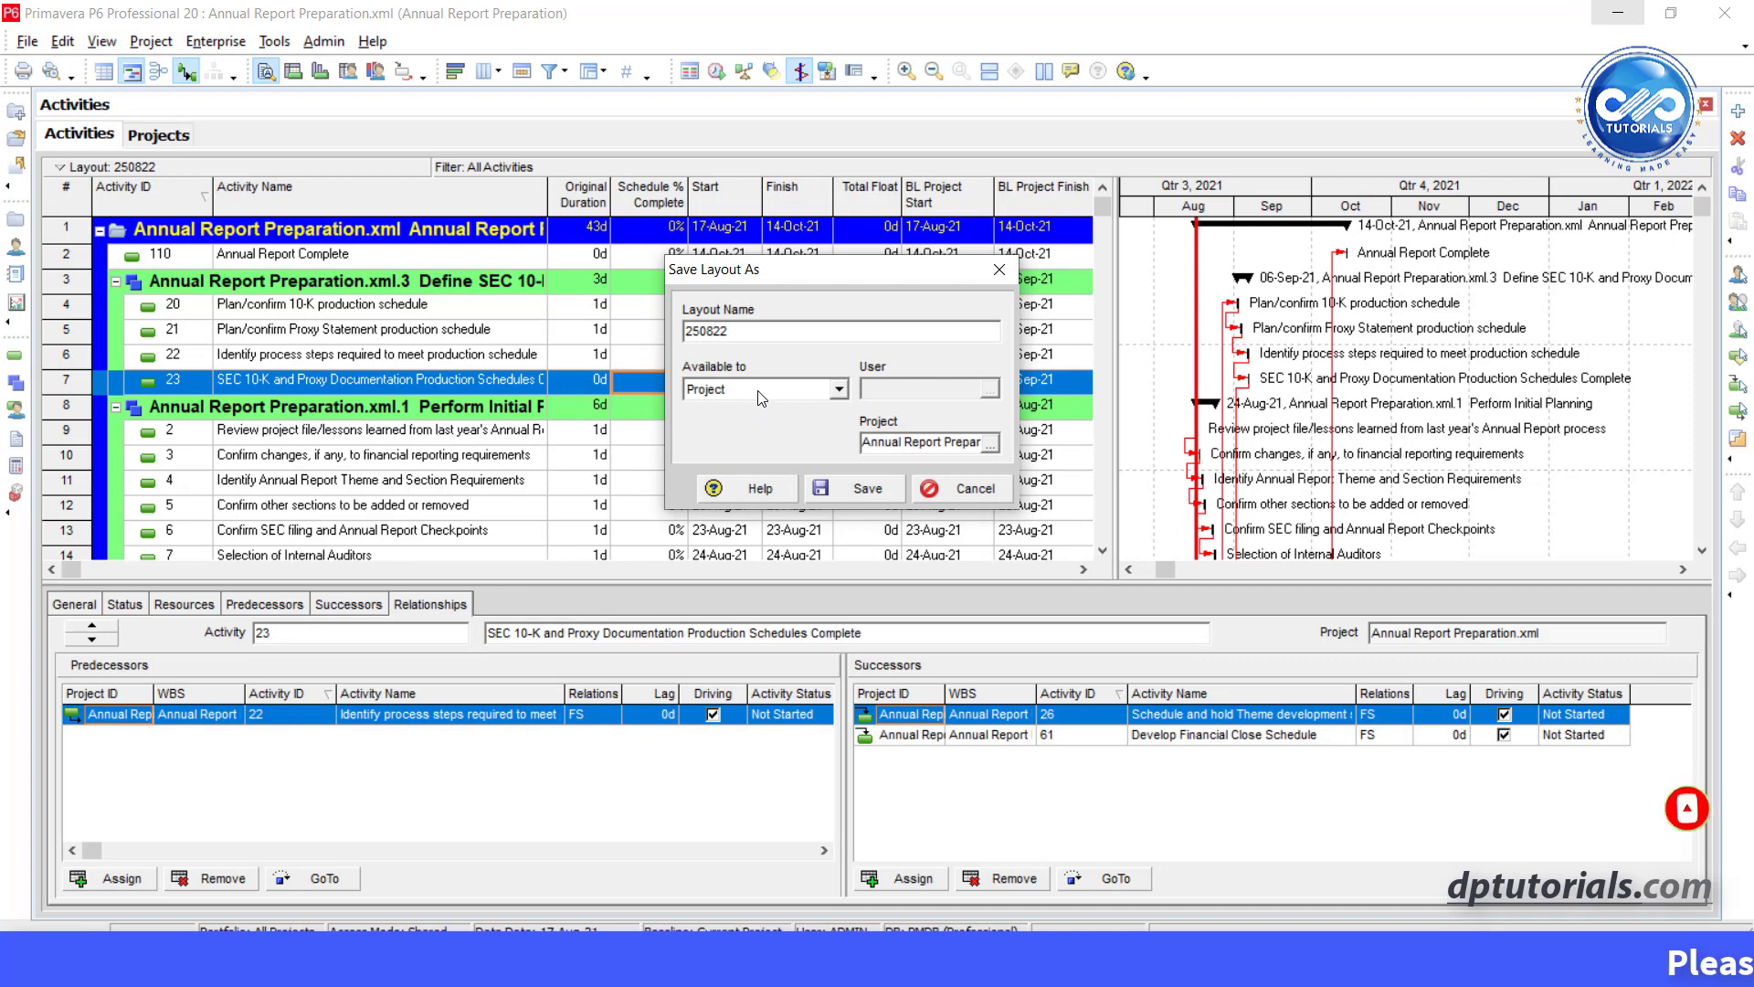
# - Save the project-level layout, then export 250822_1 as 250822_1.plf into Downloads
pyautogui.click(850, 488)
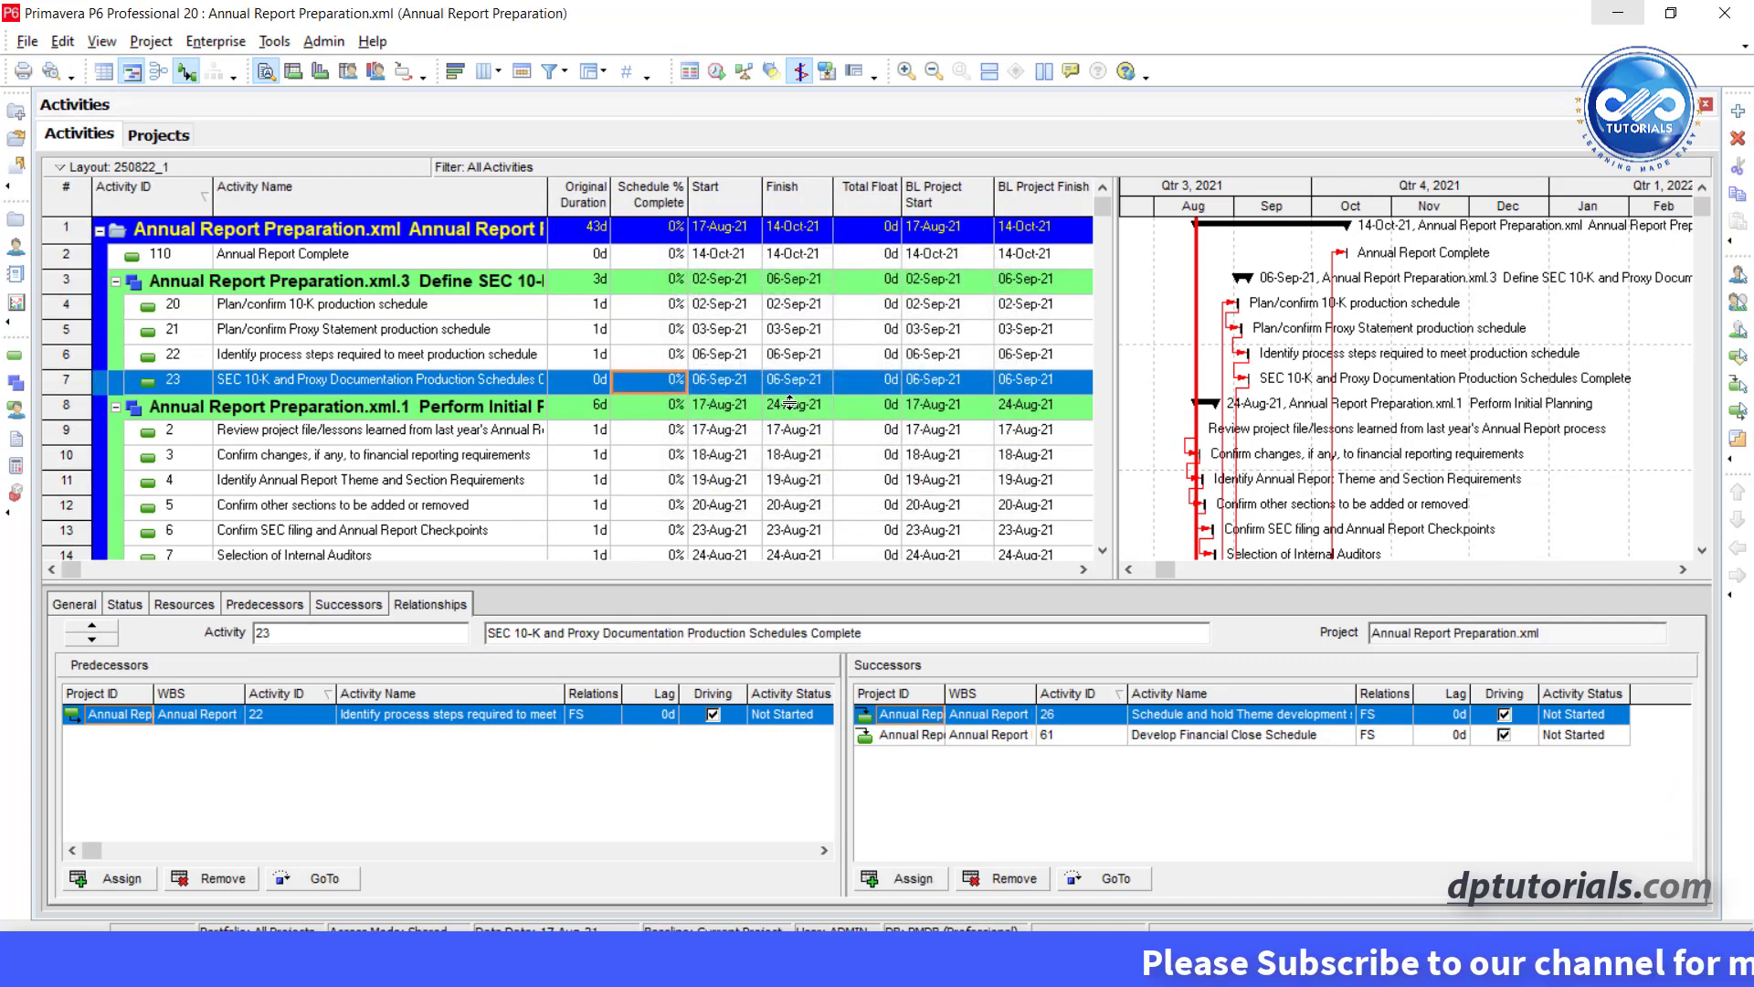
pyautogui.click(173, 167)
pyautogui.moveTo(301, 181)
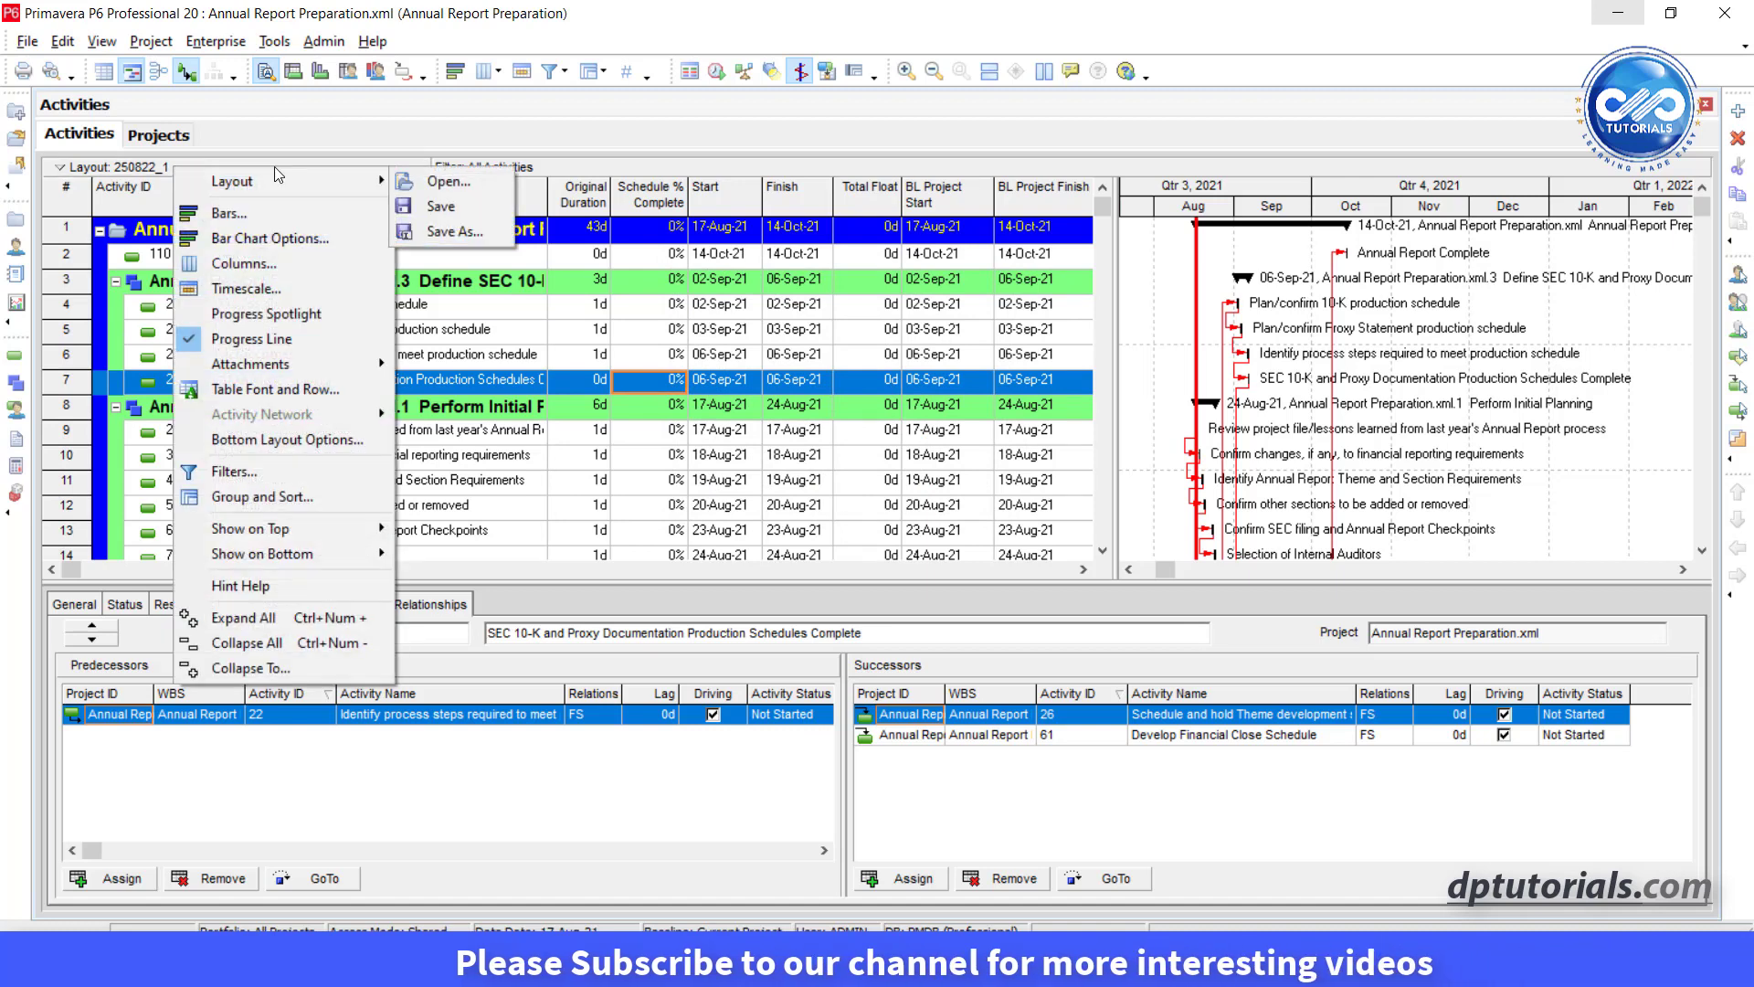
pyautogui.click(432, 184)
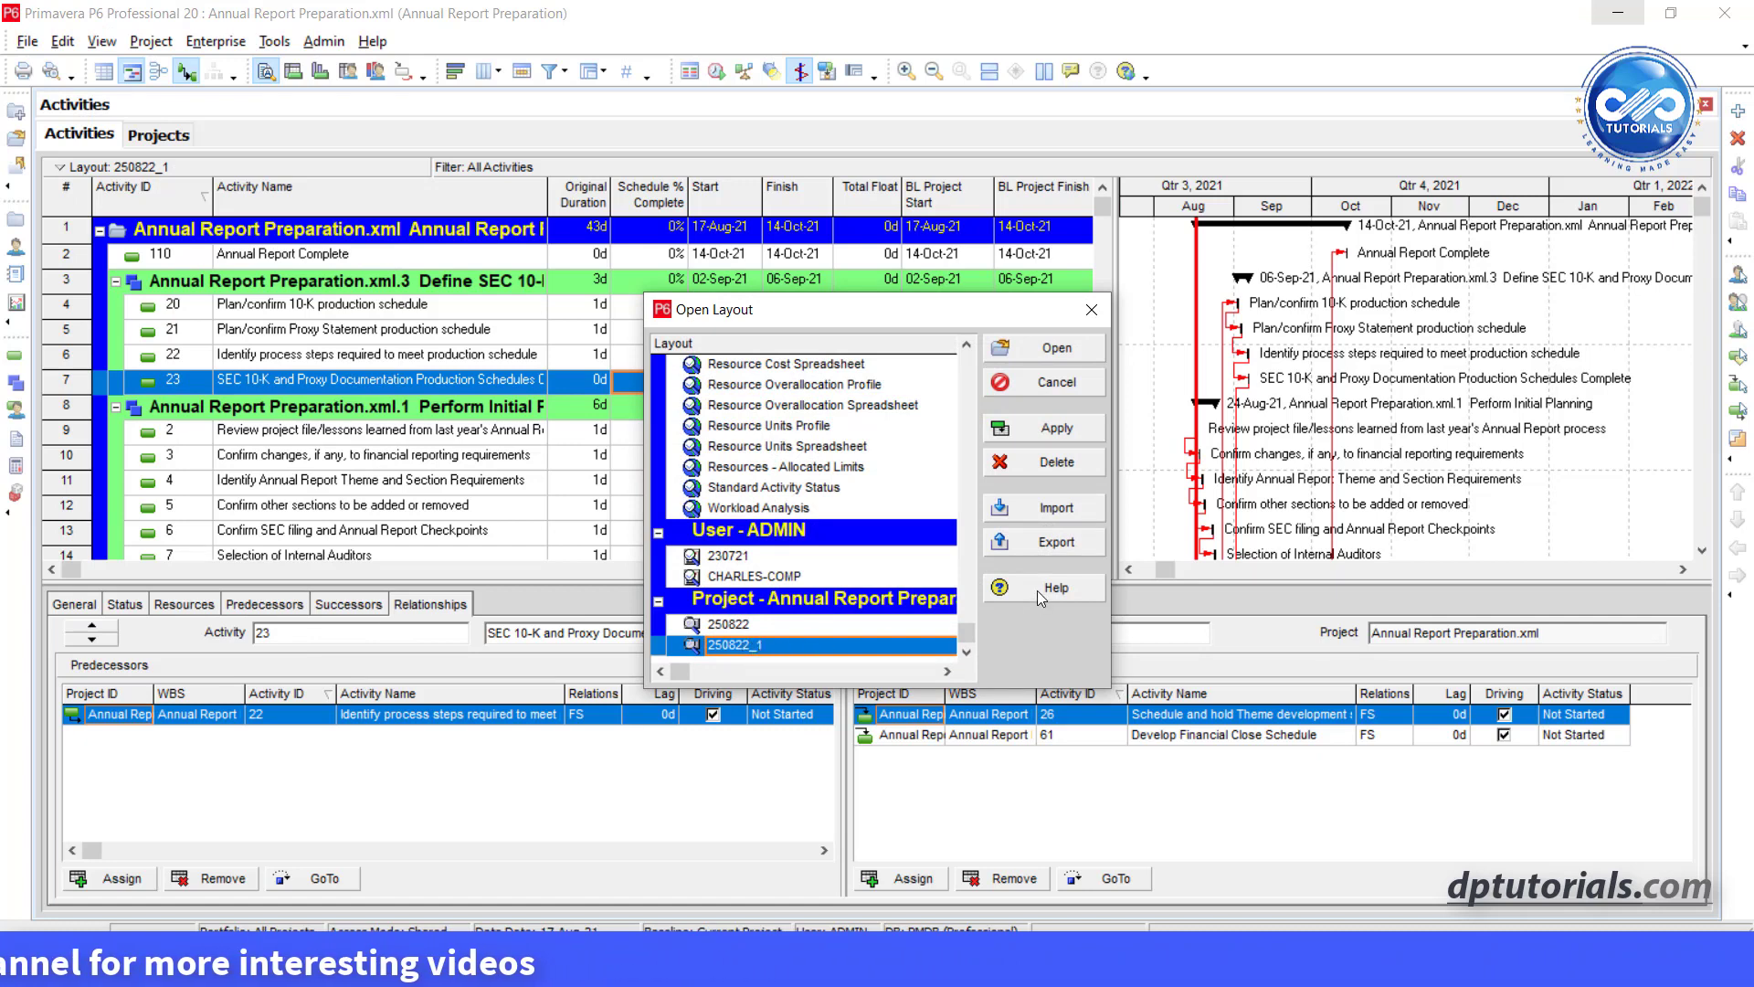
pyautogui.click(1058, 544)
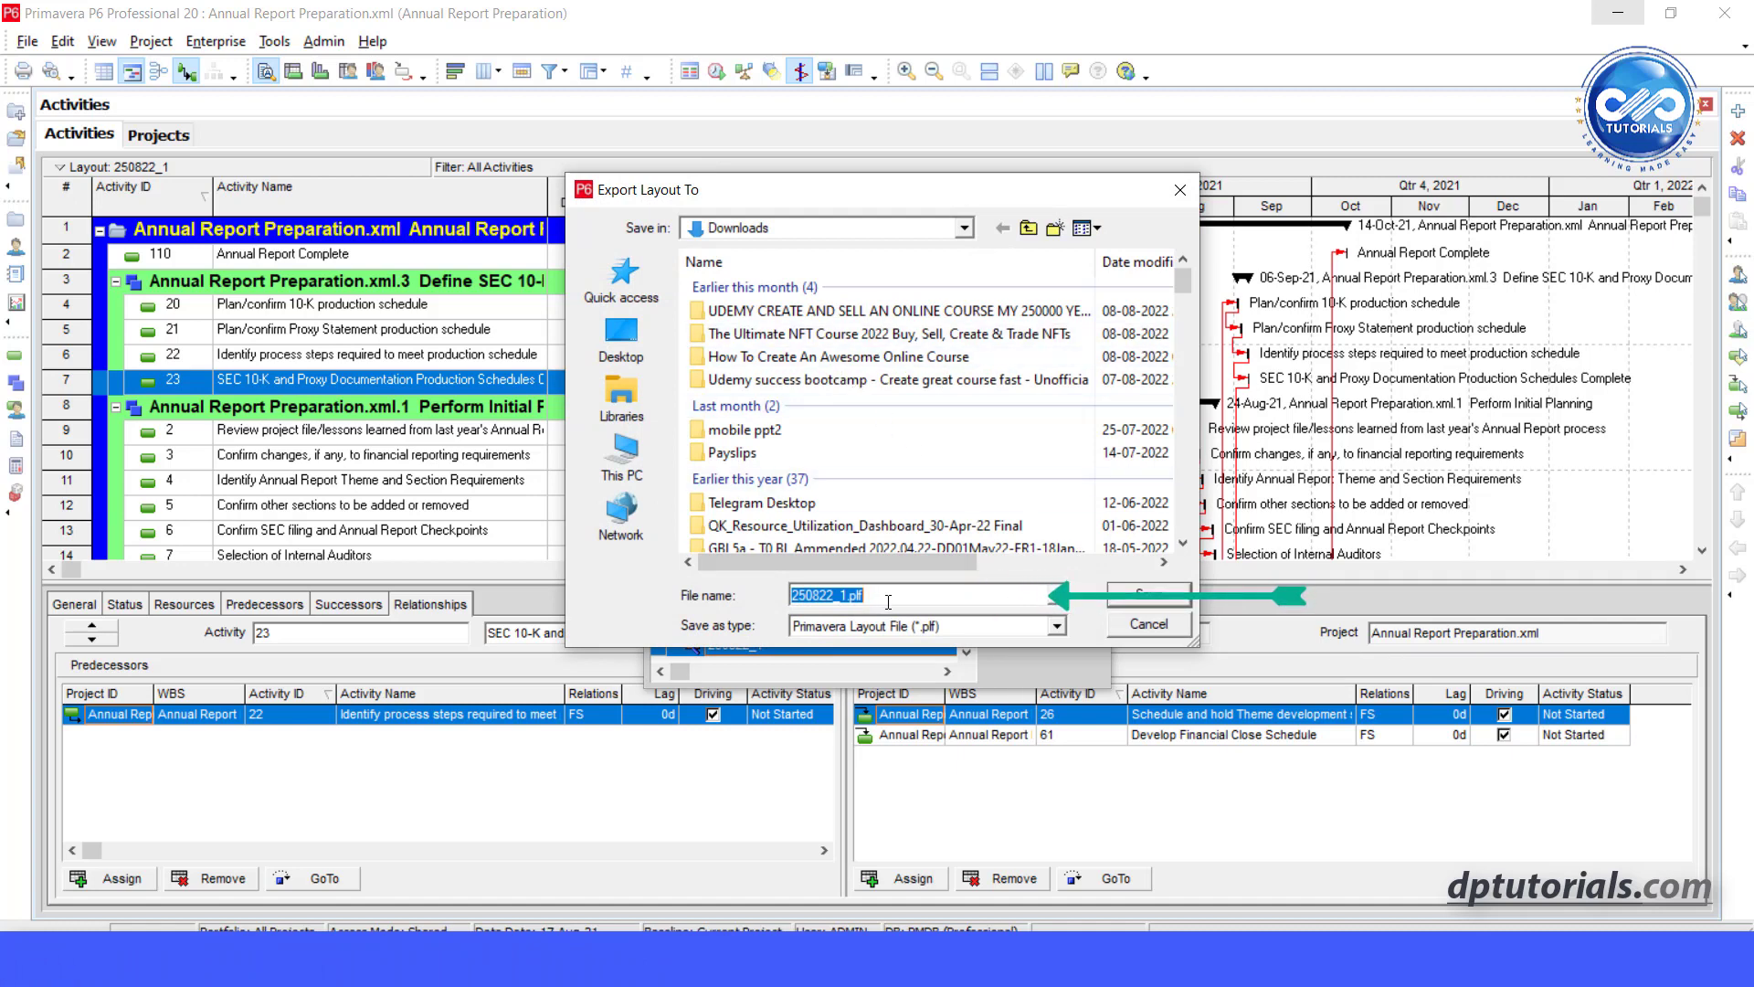
pyautogui.click(1141, 598)
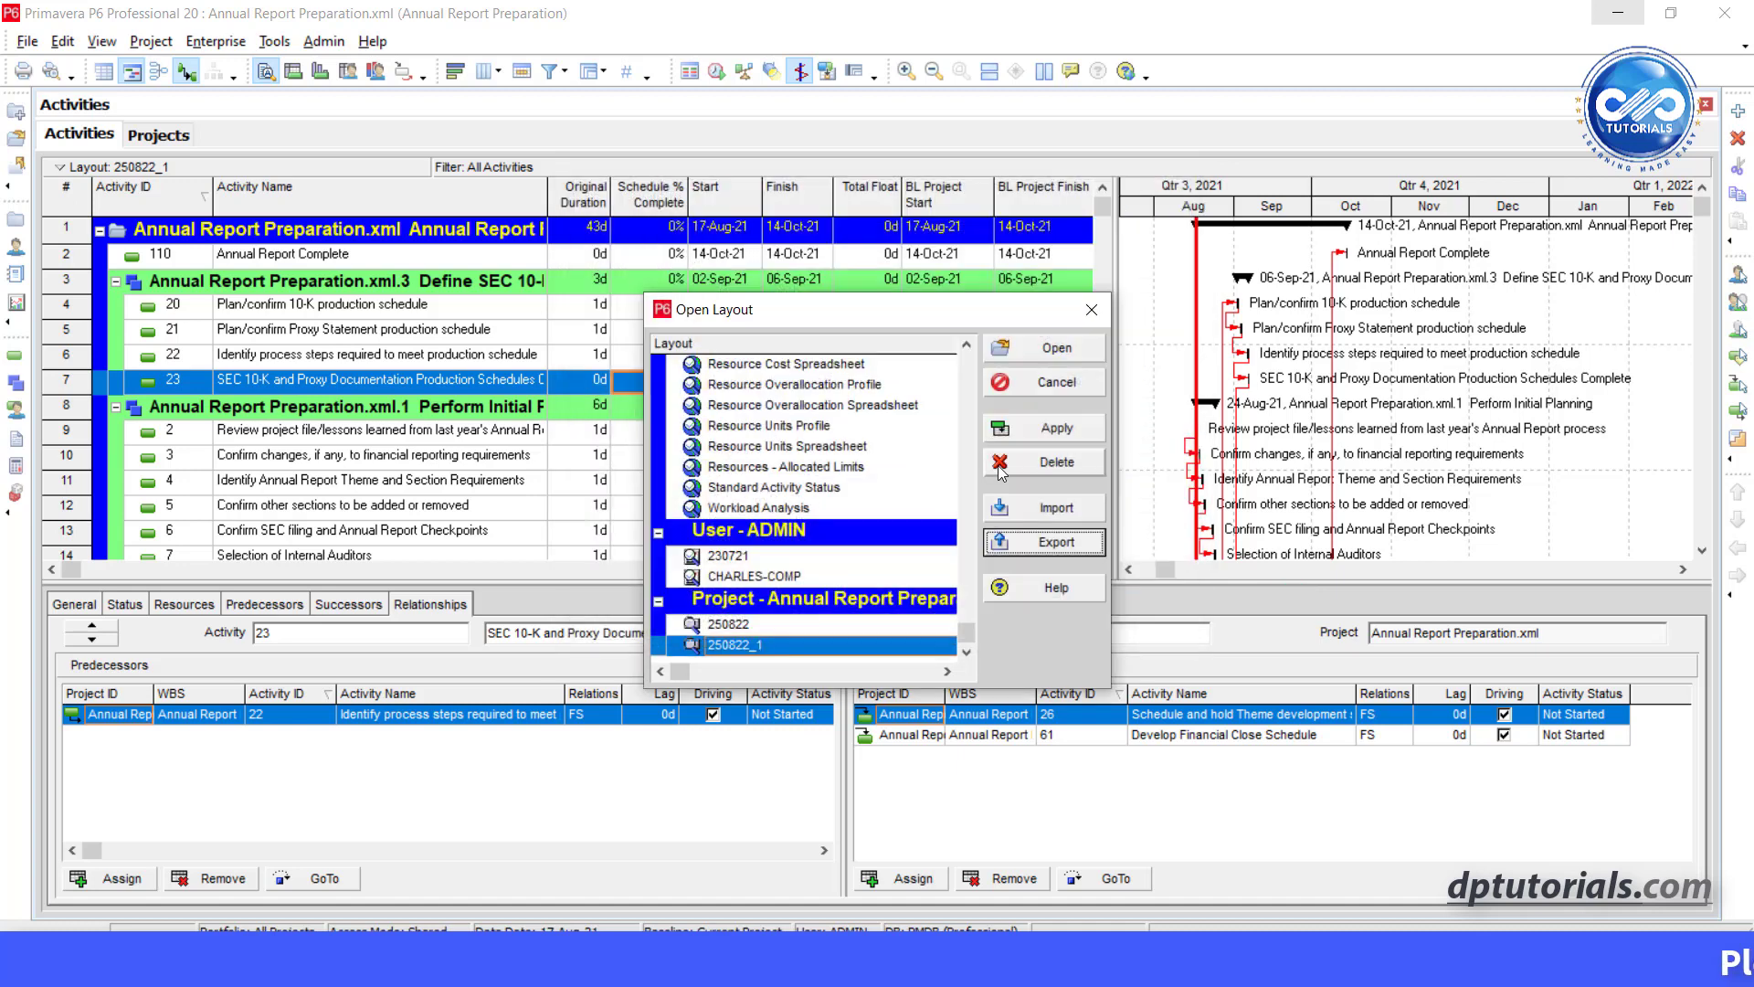
# - Close the layout list and begin a Primavera P6 XML export of Annual Report Preparation
pyautogui.click(1090, 316)
pyautogui.click(27, 41)
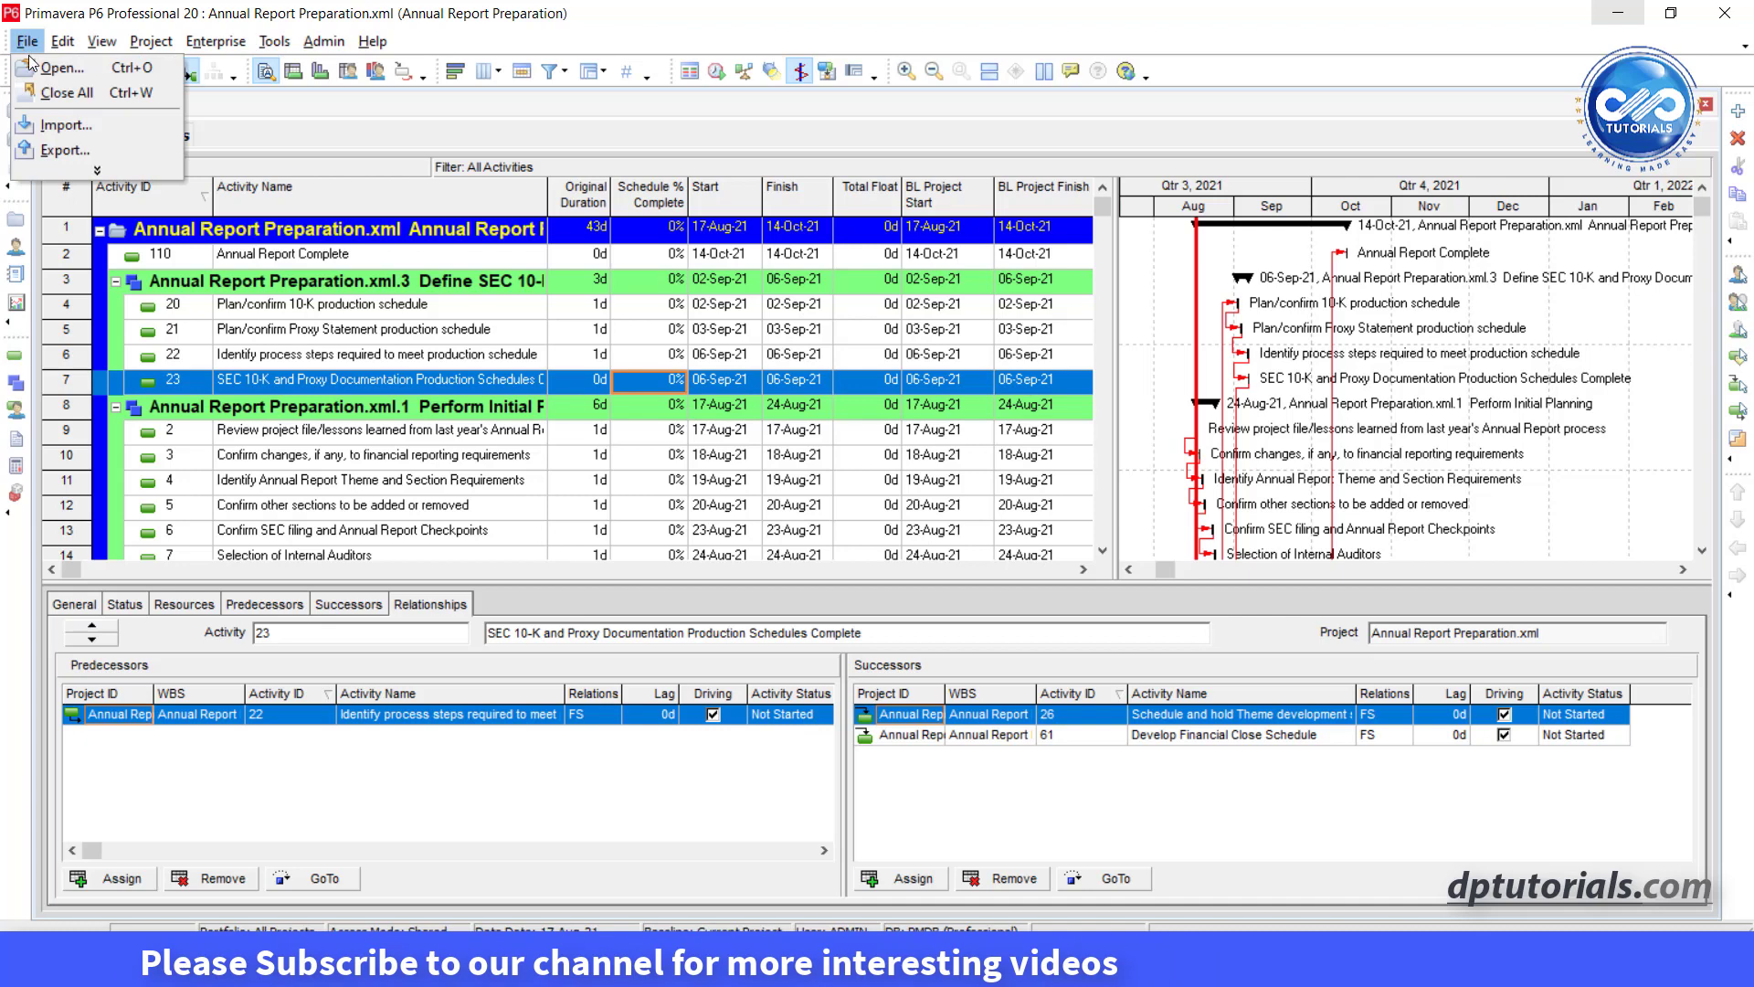
pyautogui.click(78, 148)
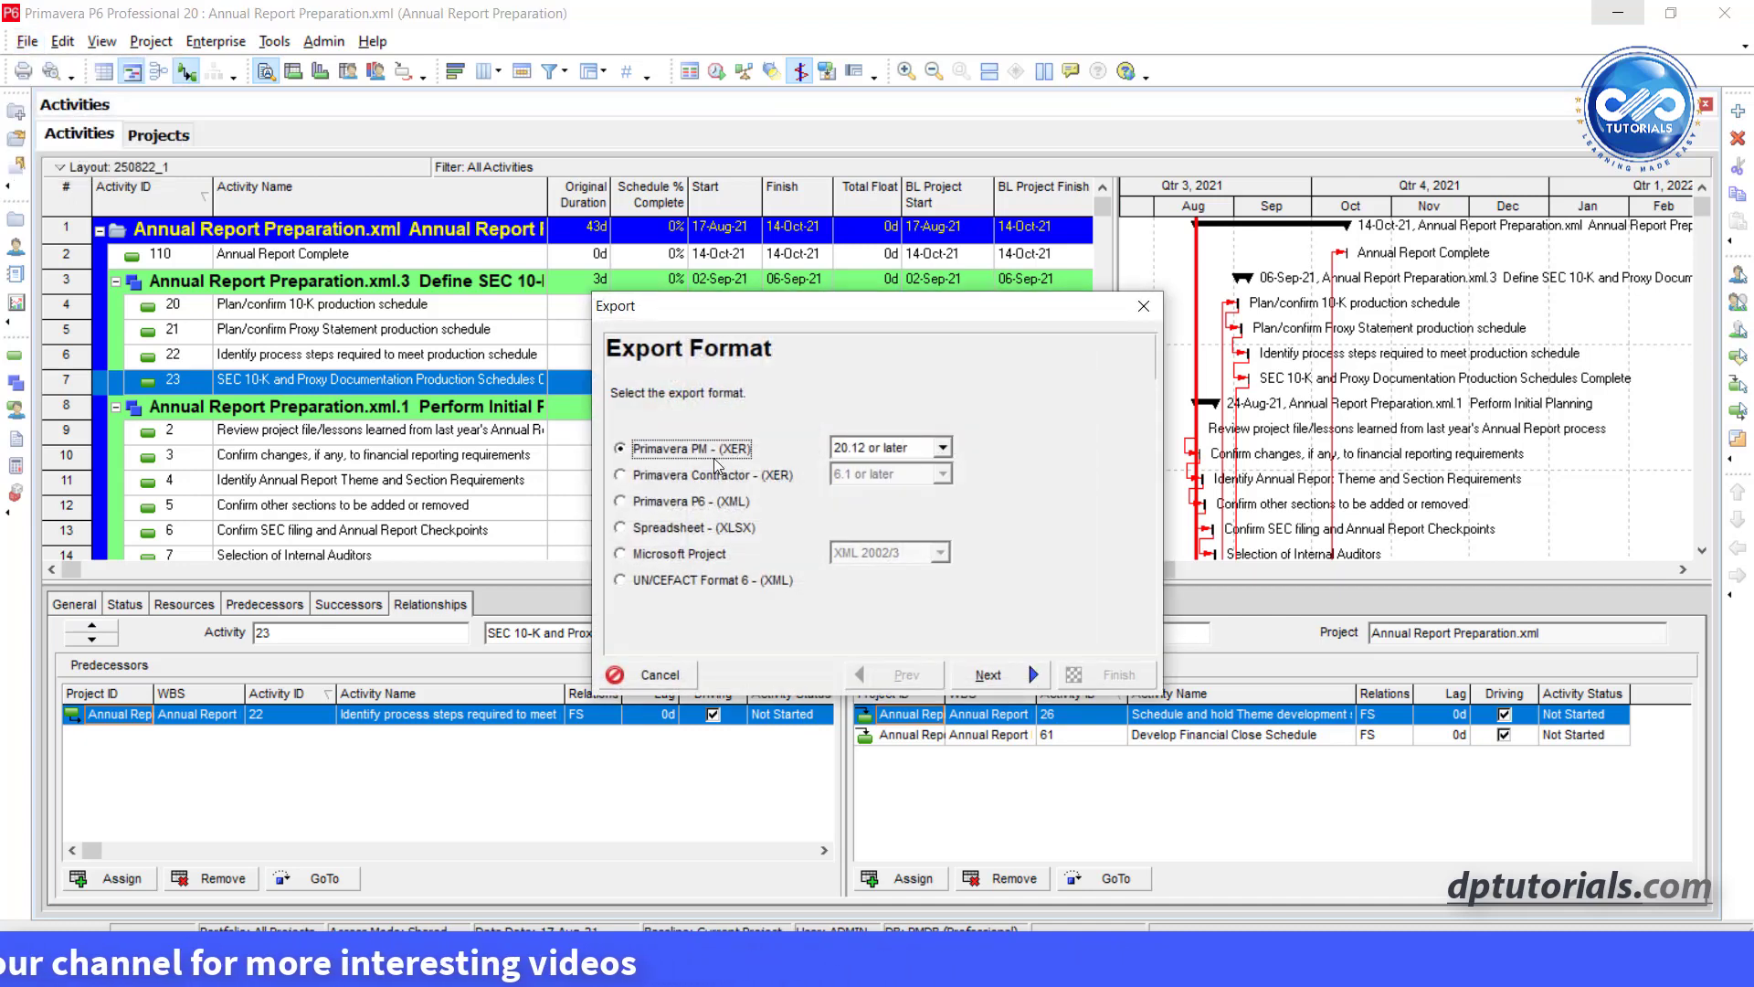
pyautogui.click(709, 504)
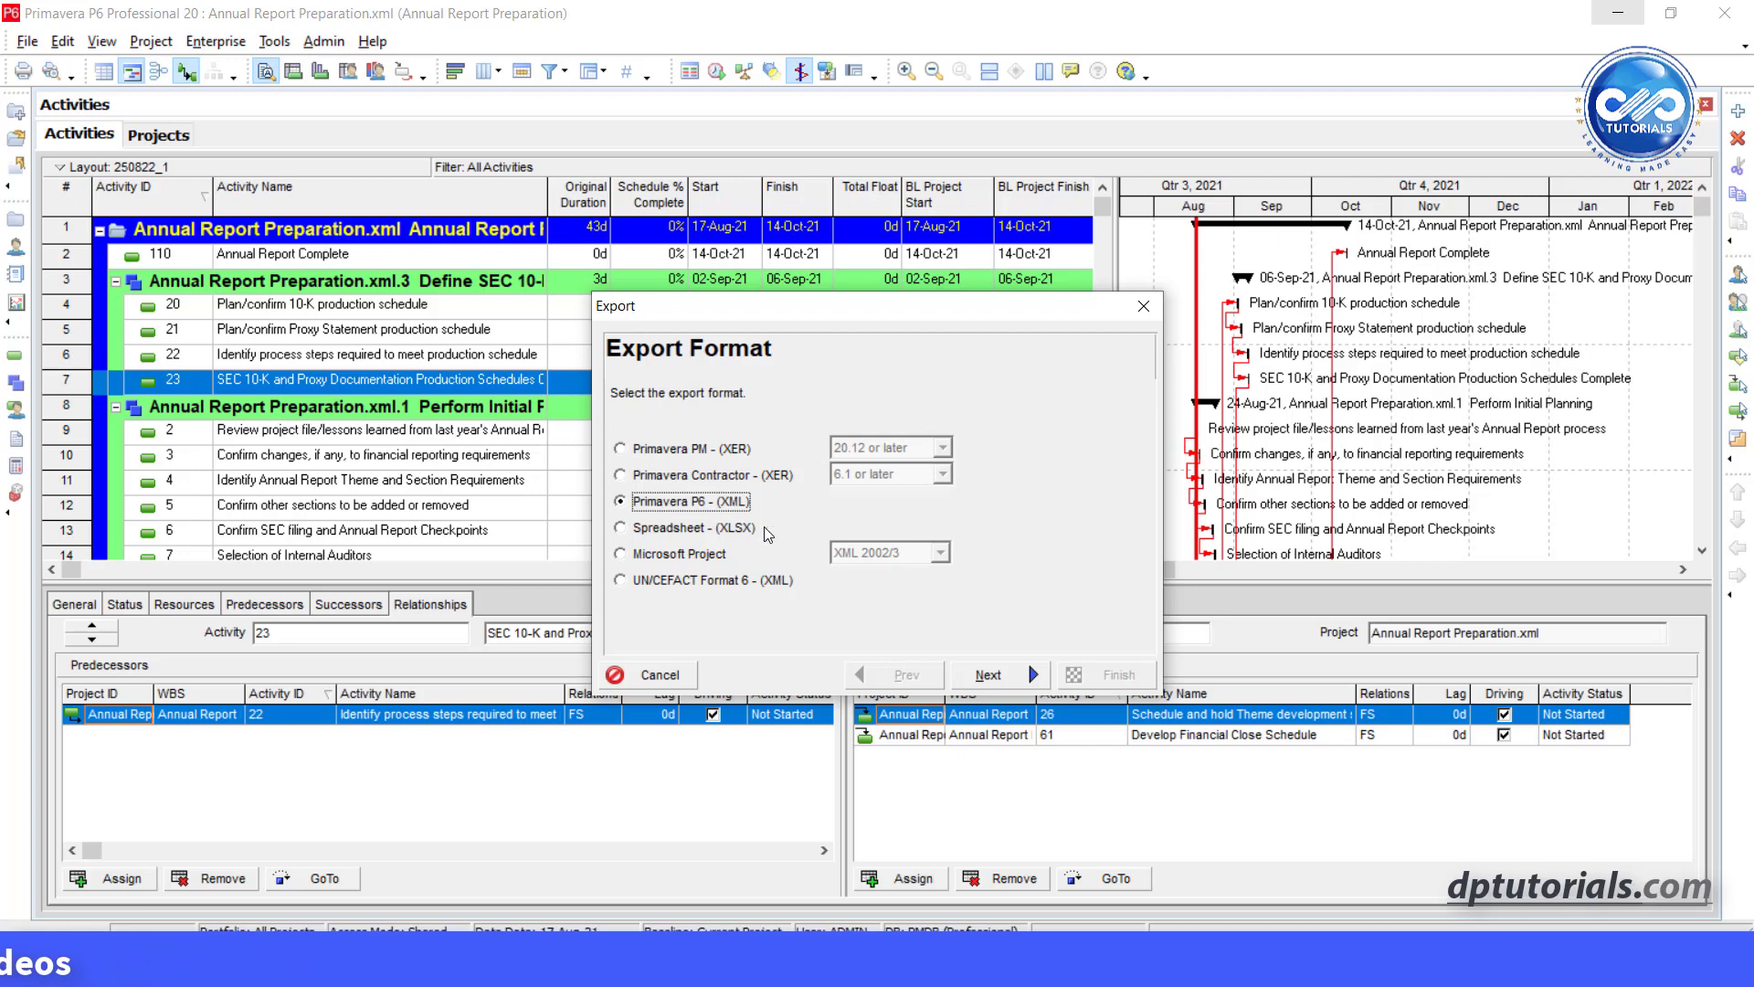
pyautogui.click(989, 675)
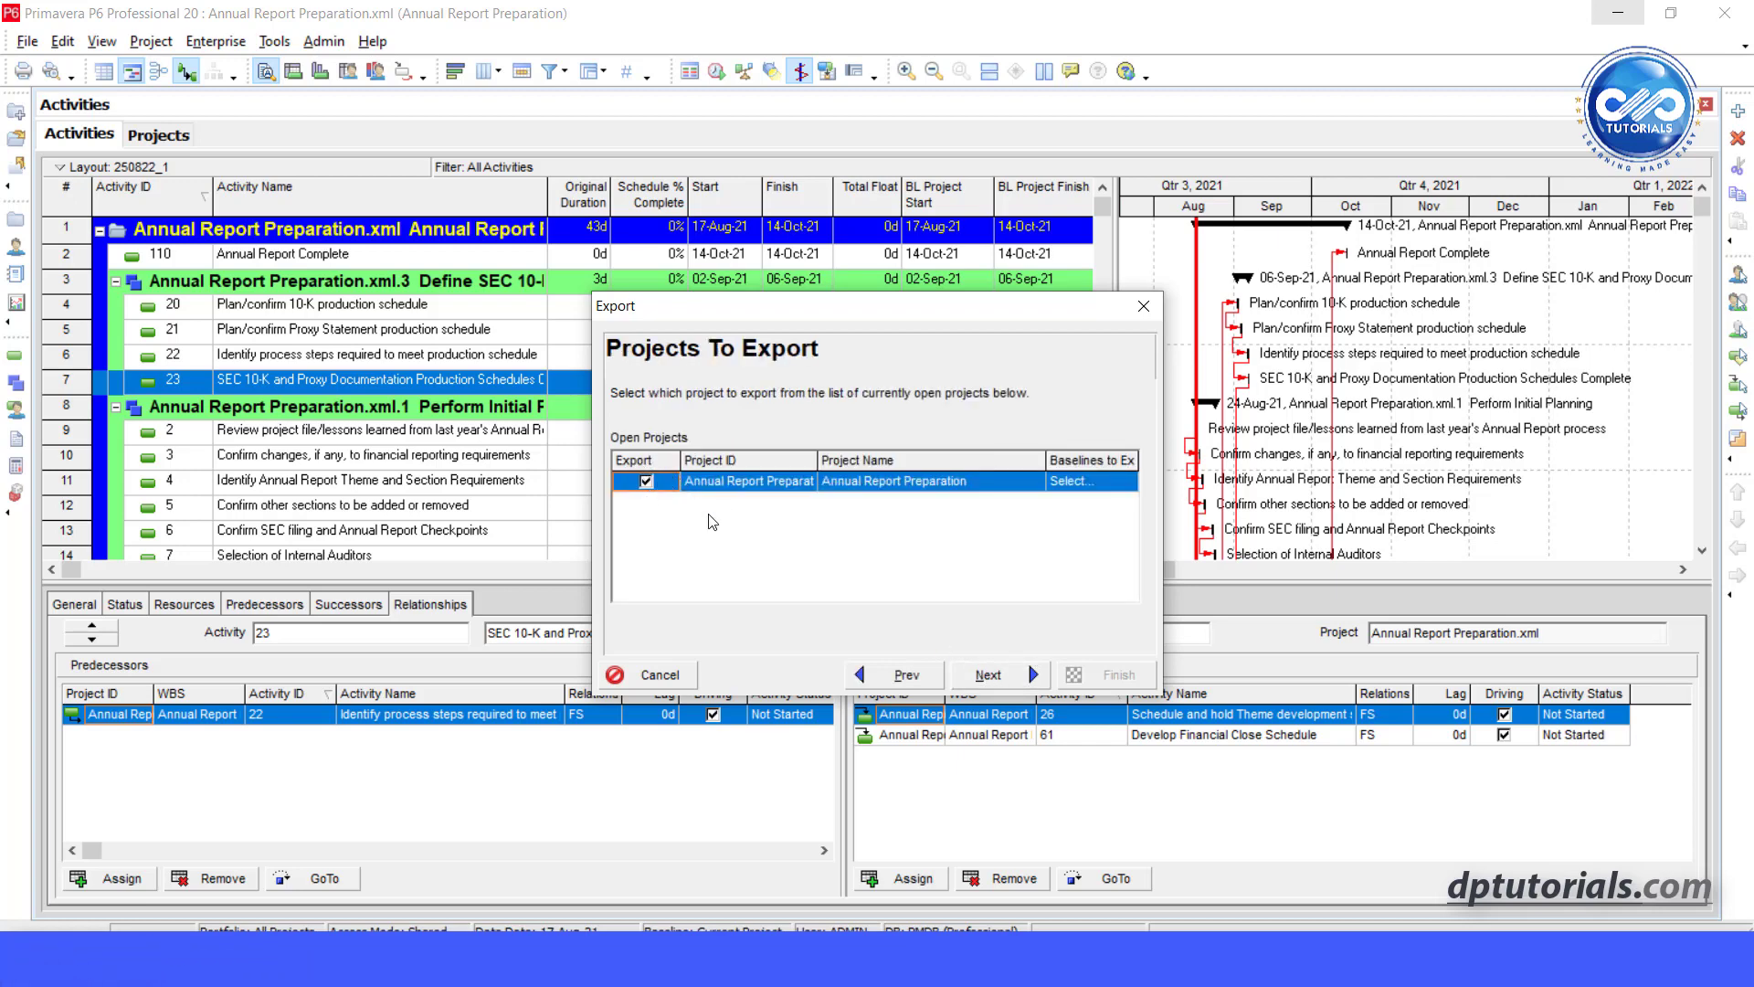
pyautogui.click(1009, 675)
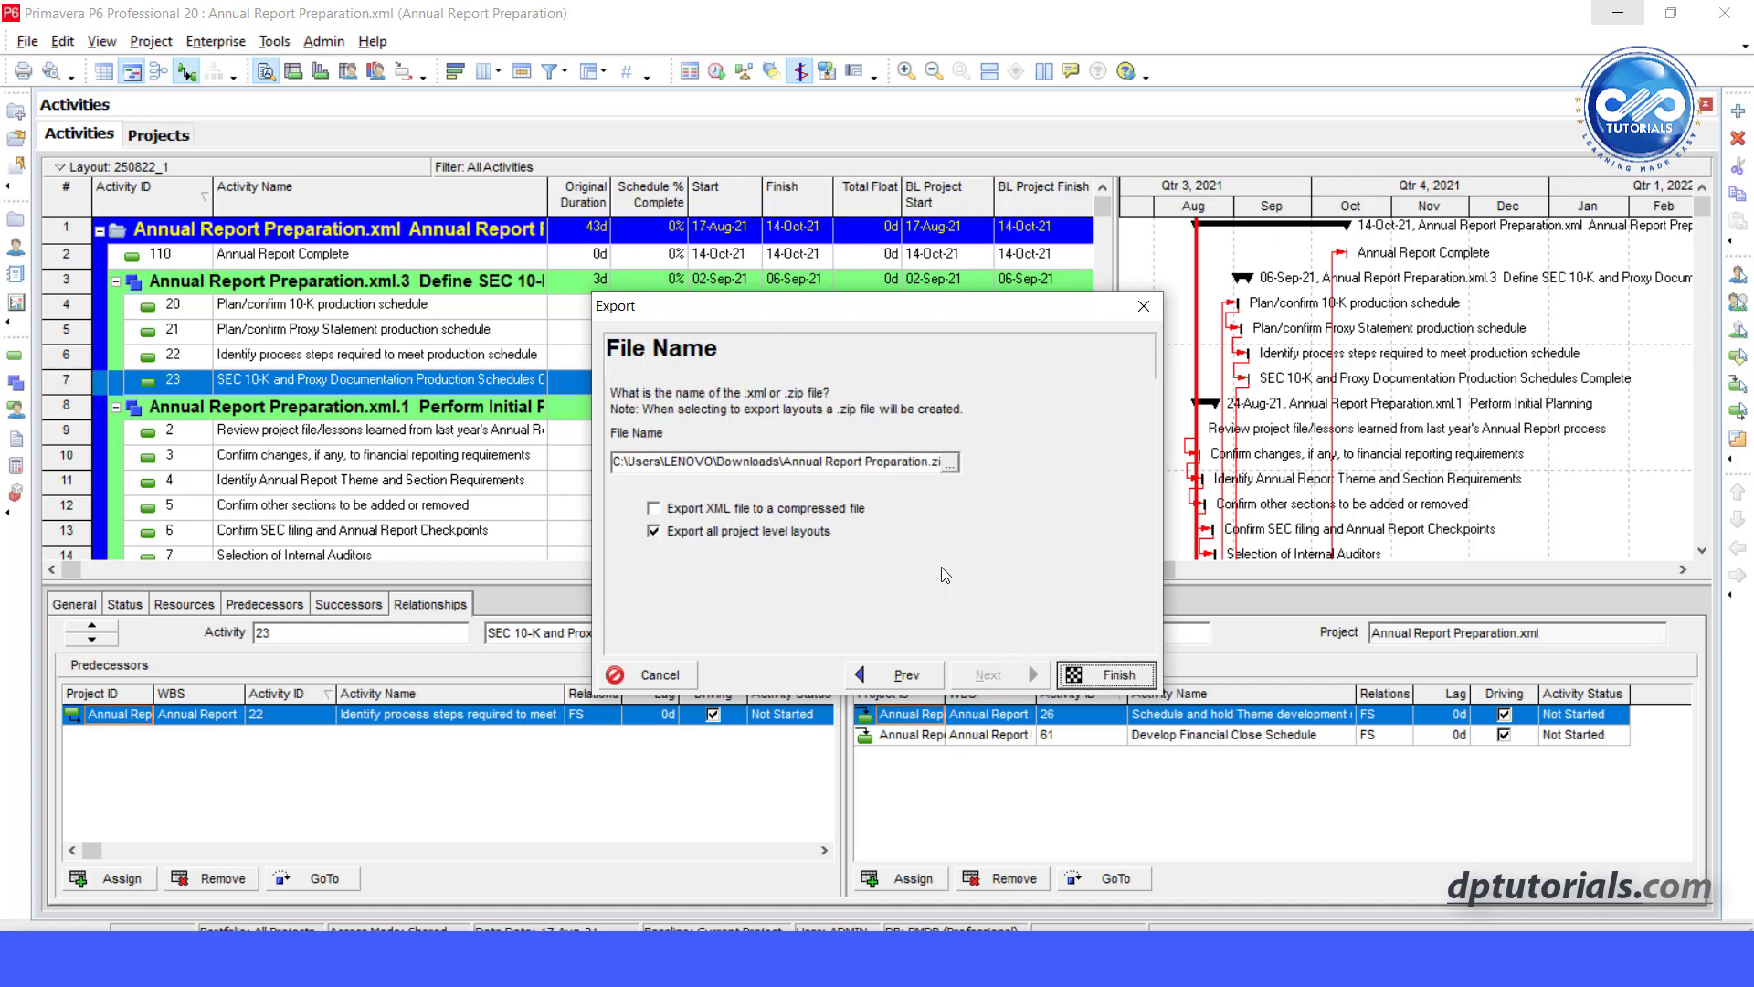
# - Export to Downloads\Annual Report Preparation.zip with project layouts, then check the layout files inside
pyautogui.click(949, 468)
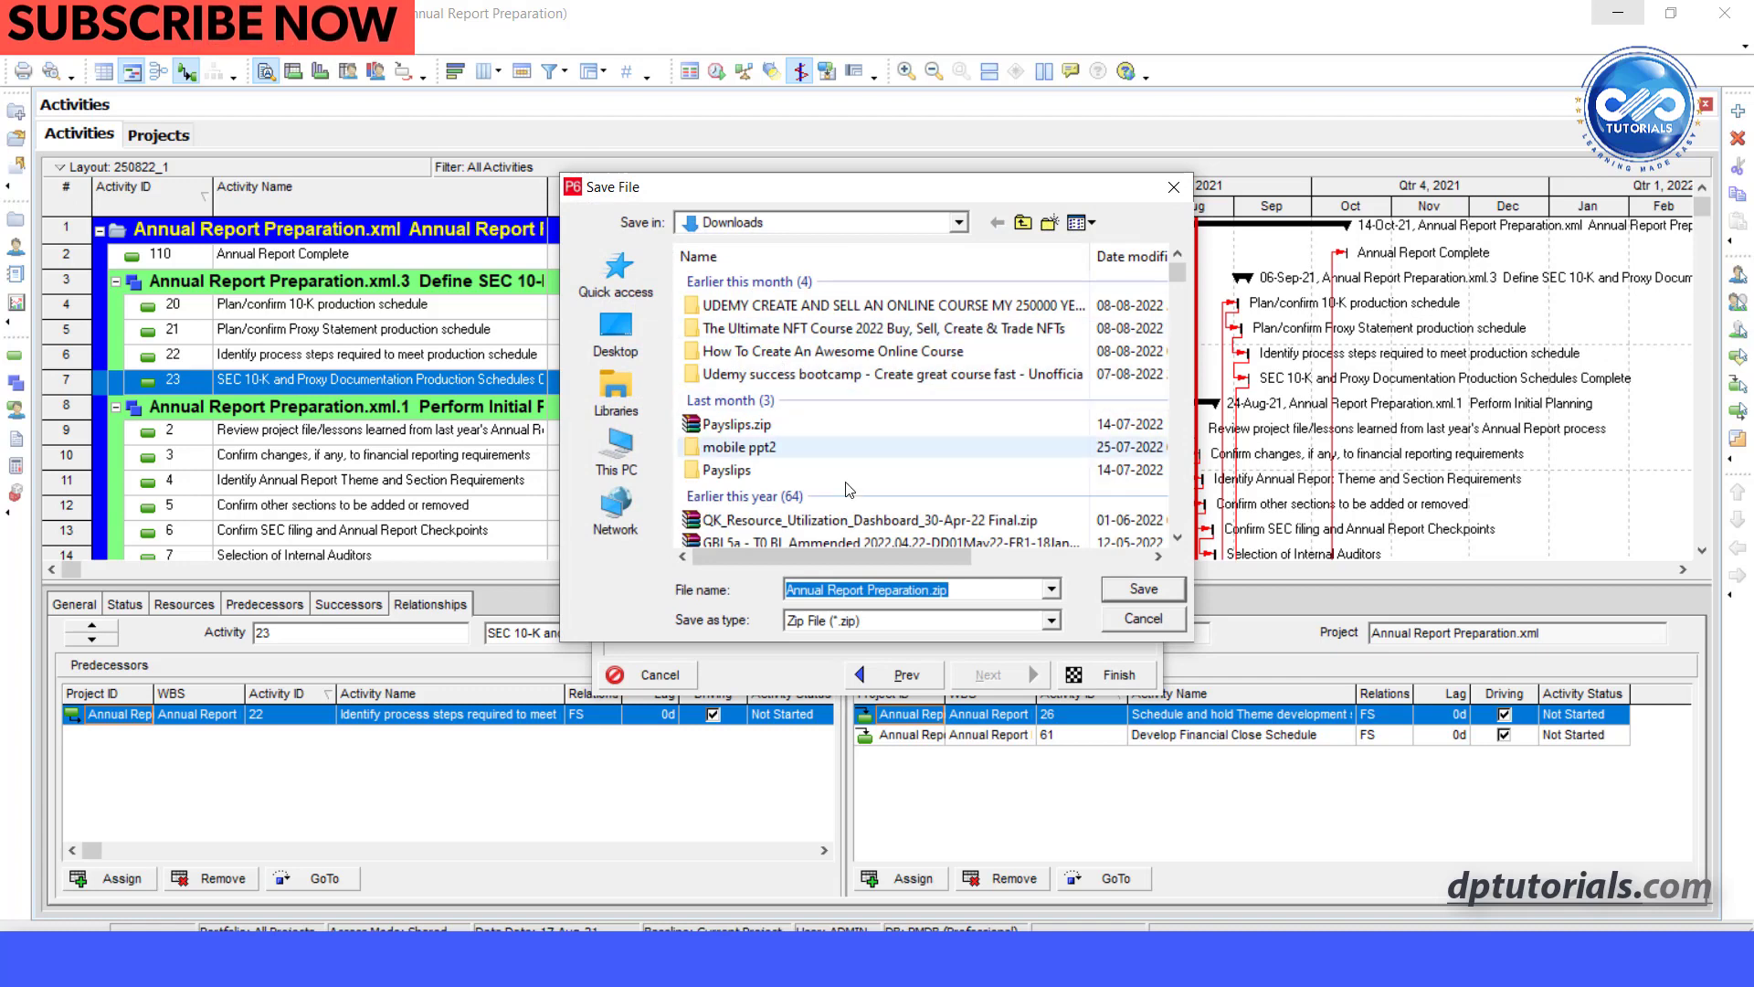
pyautogui.click(1118, 595)
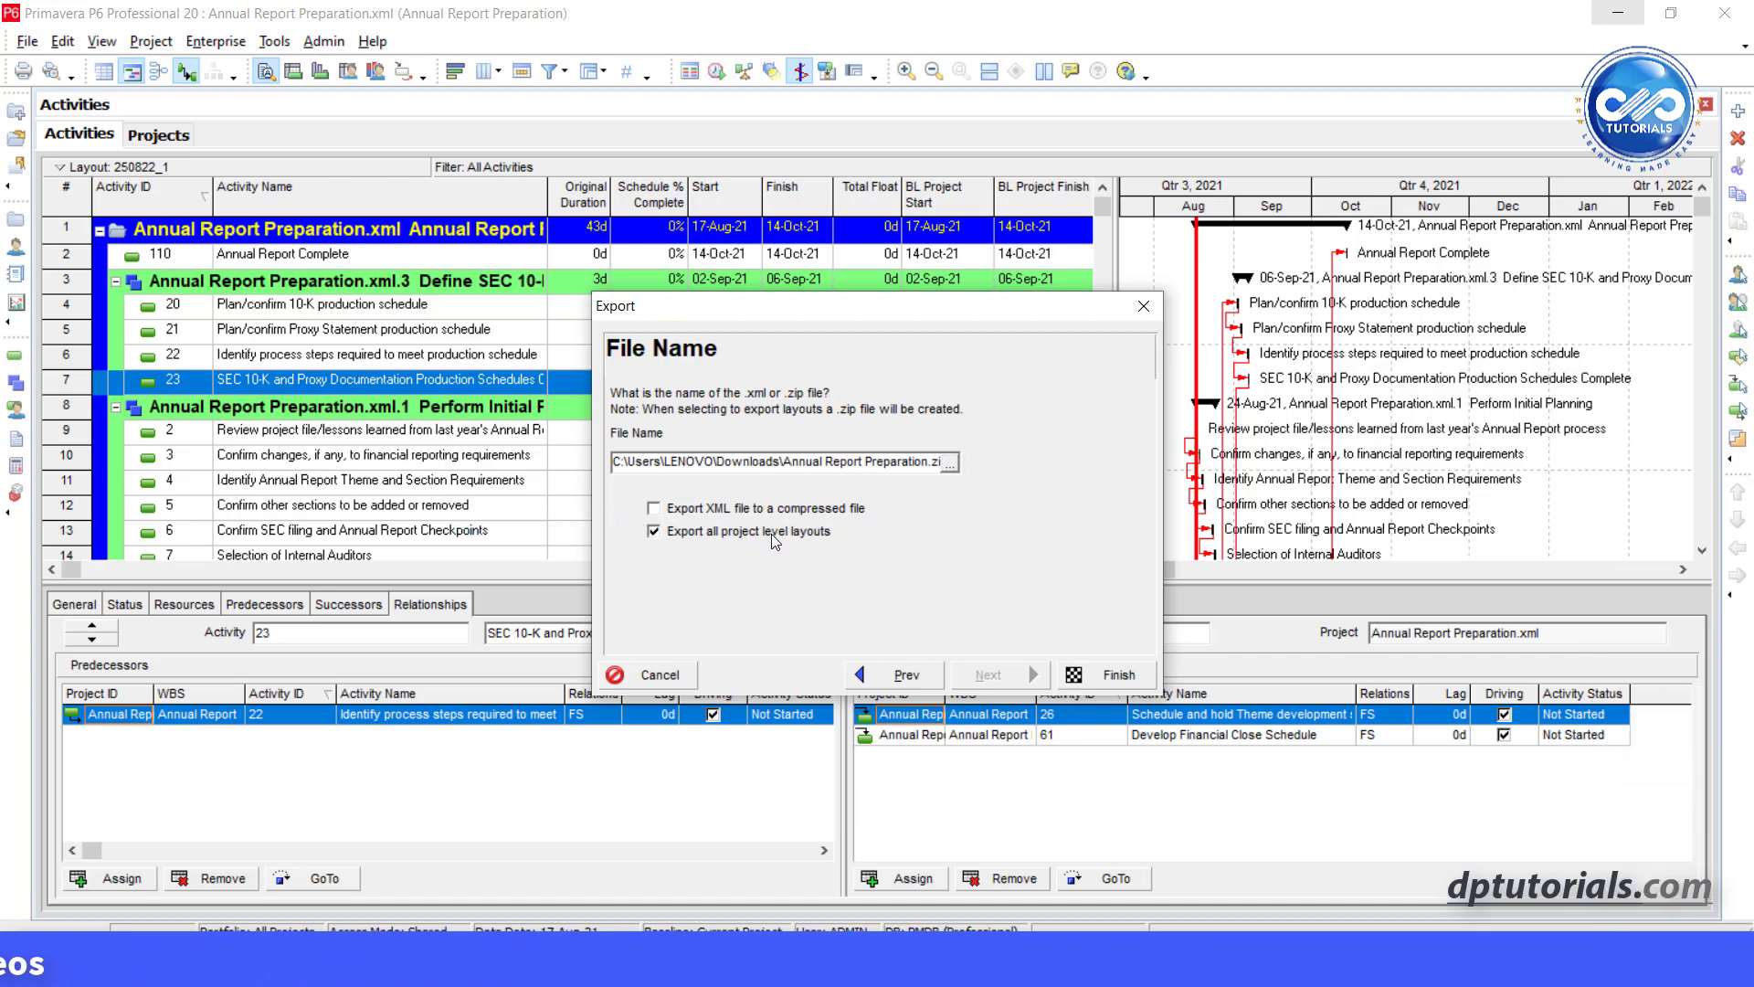
pyautogui.click(1096, 674)
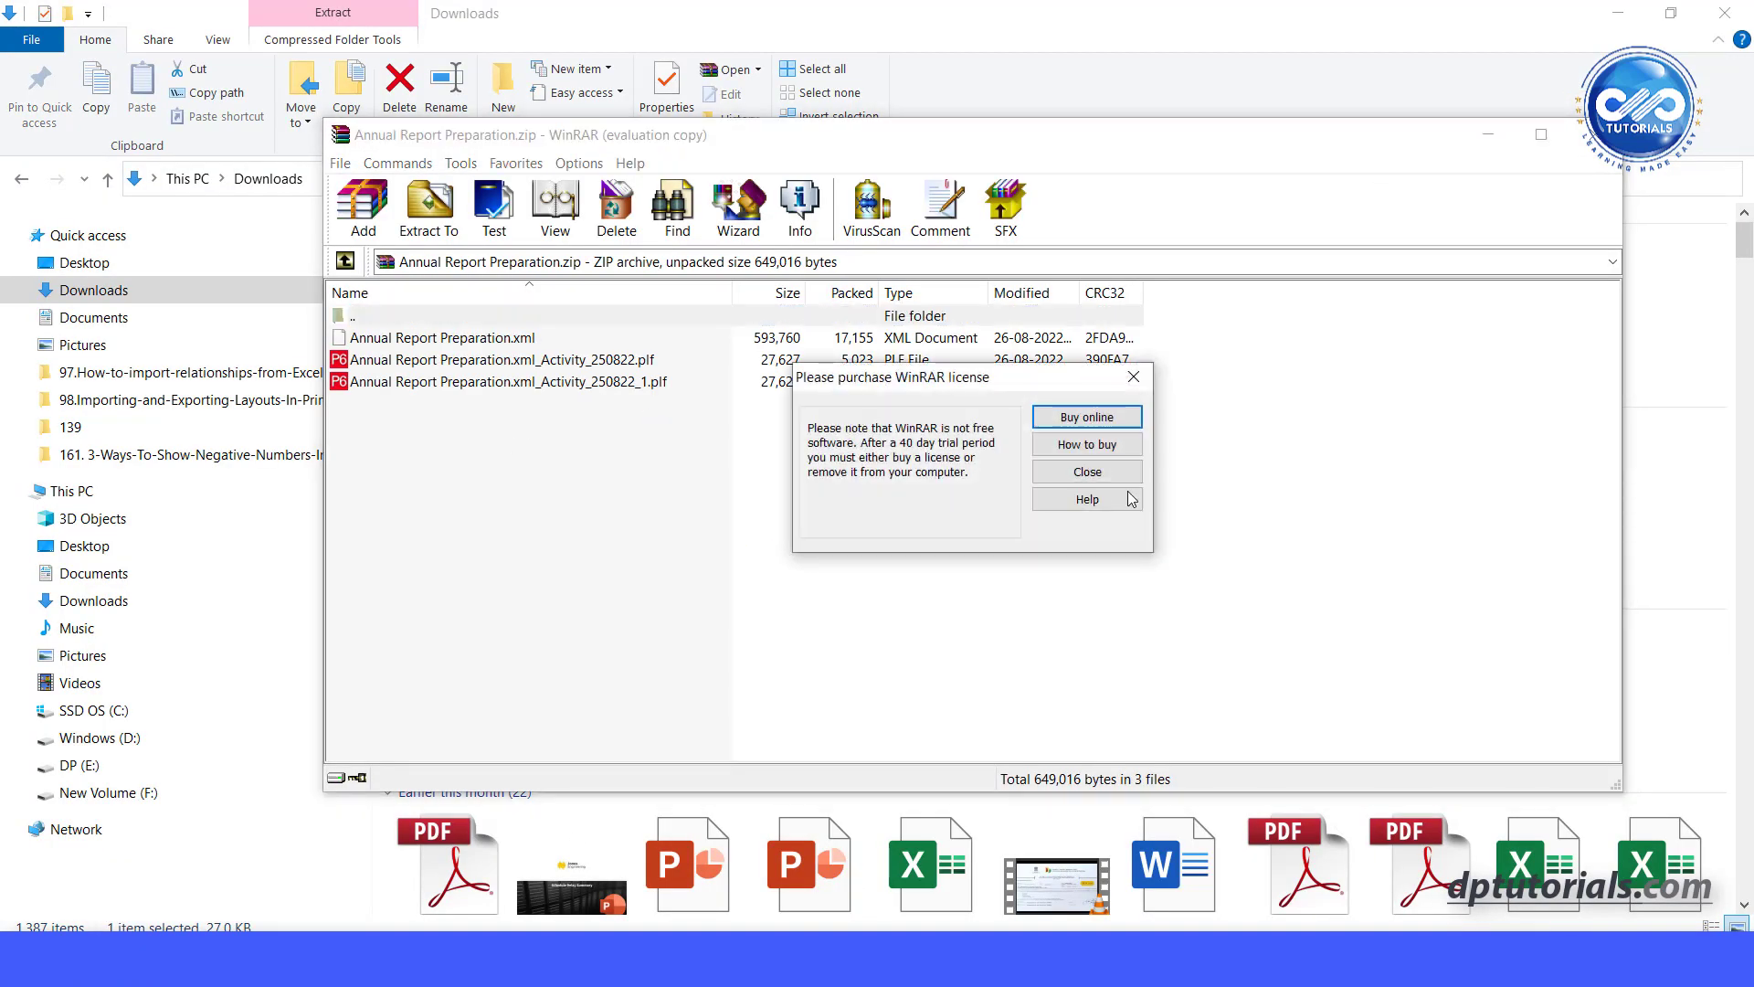
pyautogui.click(1087, 471)
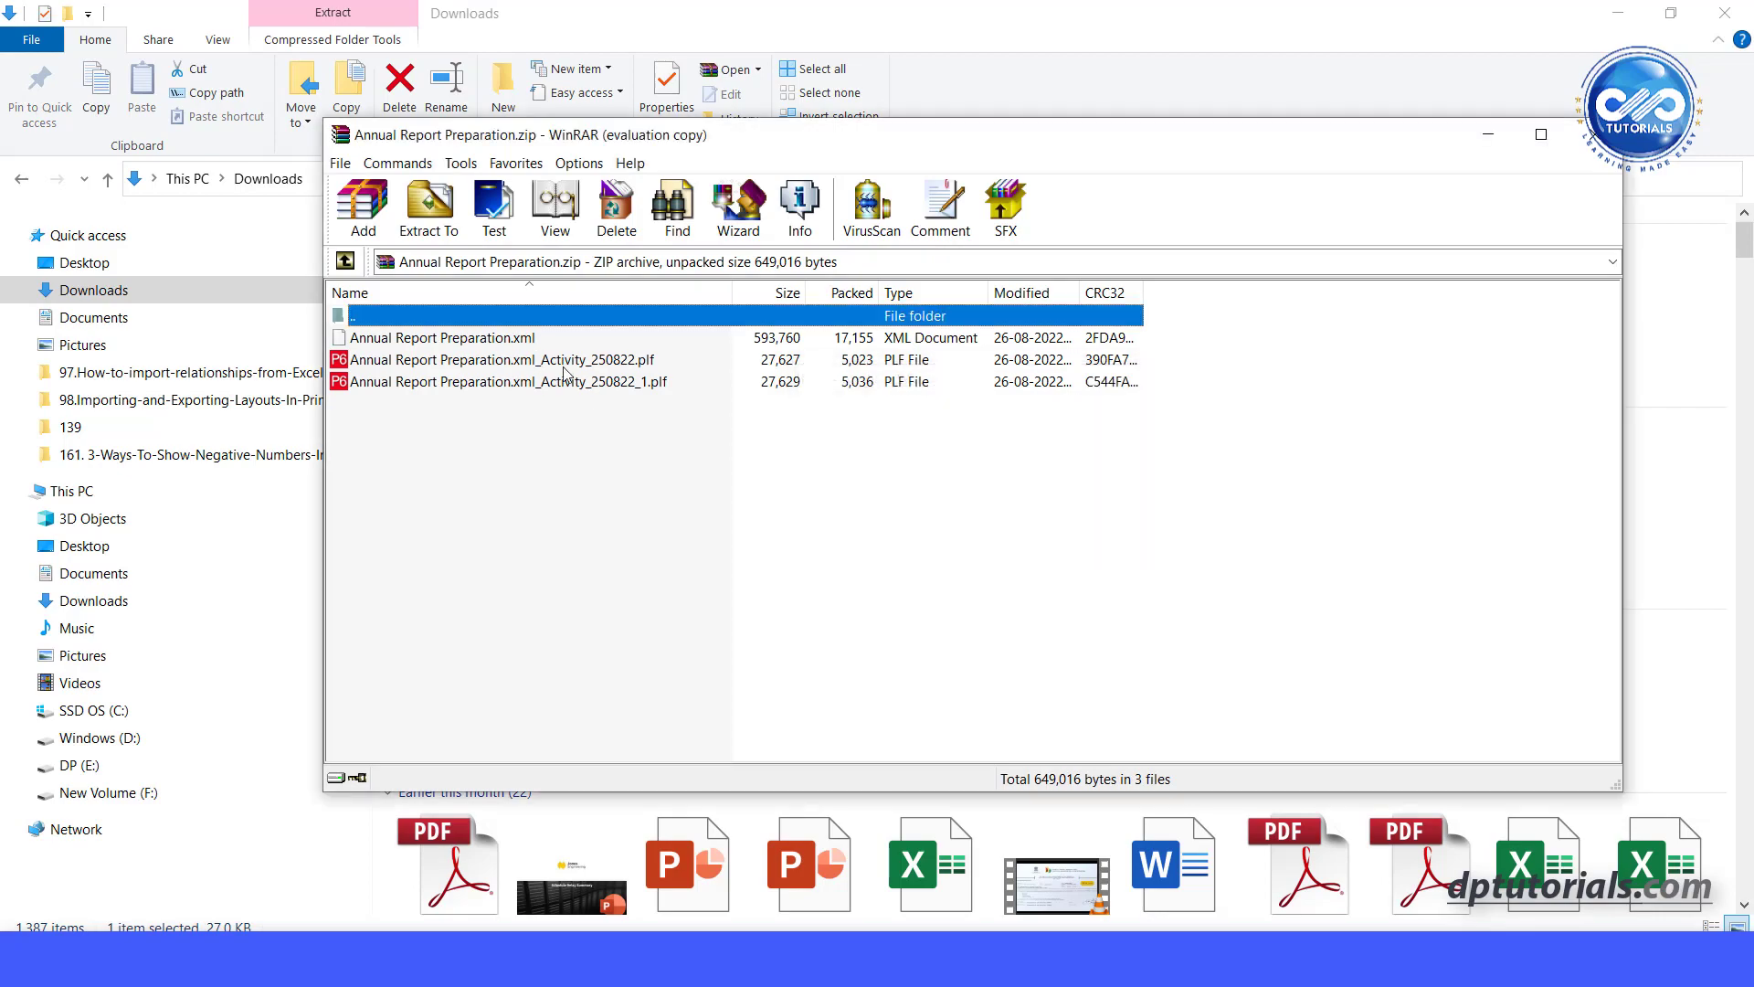
pyautogui.click(602, 364)
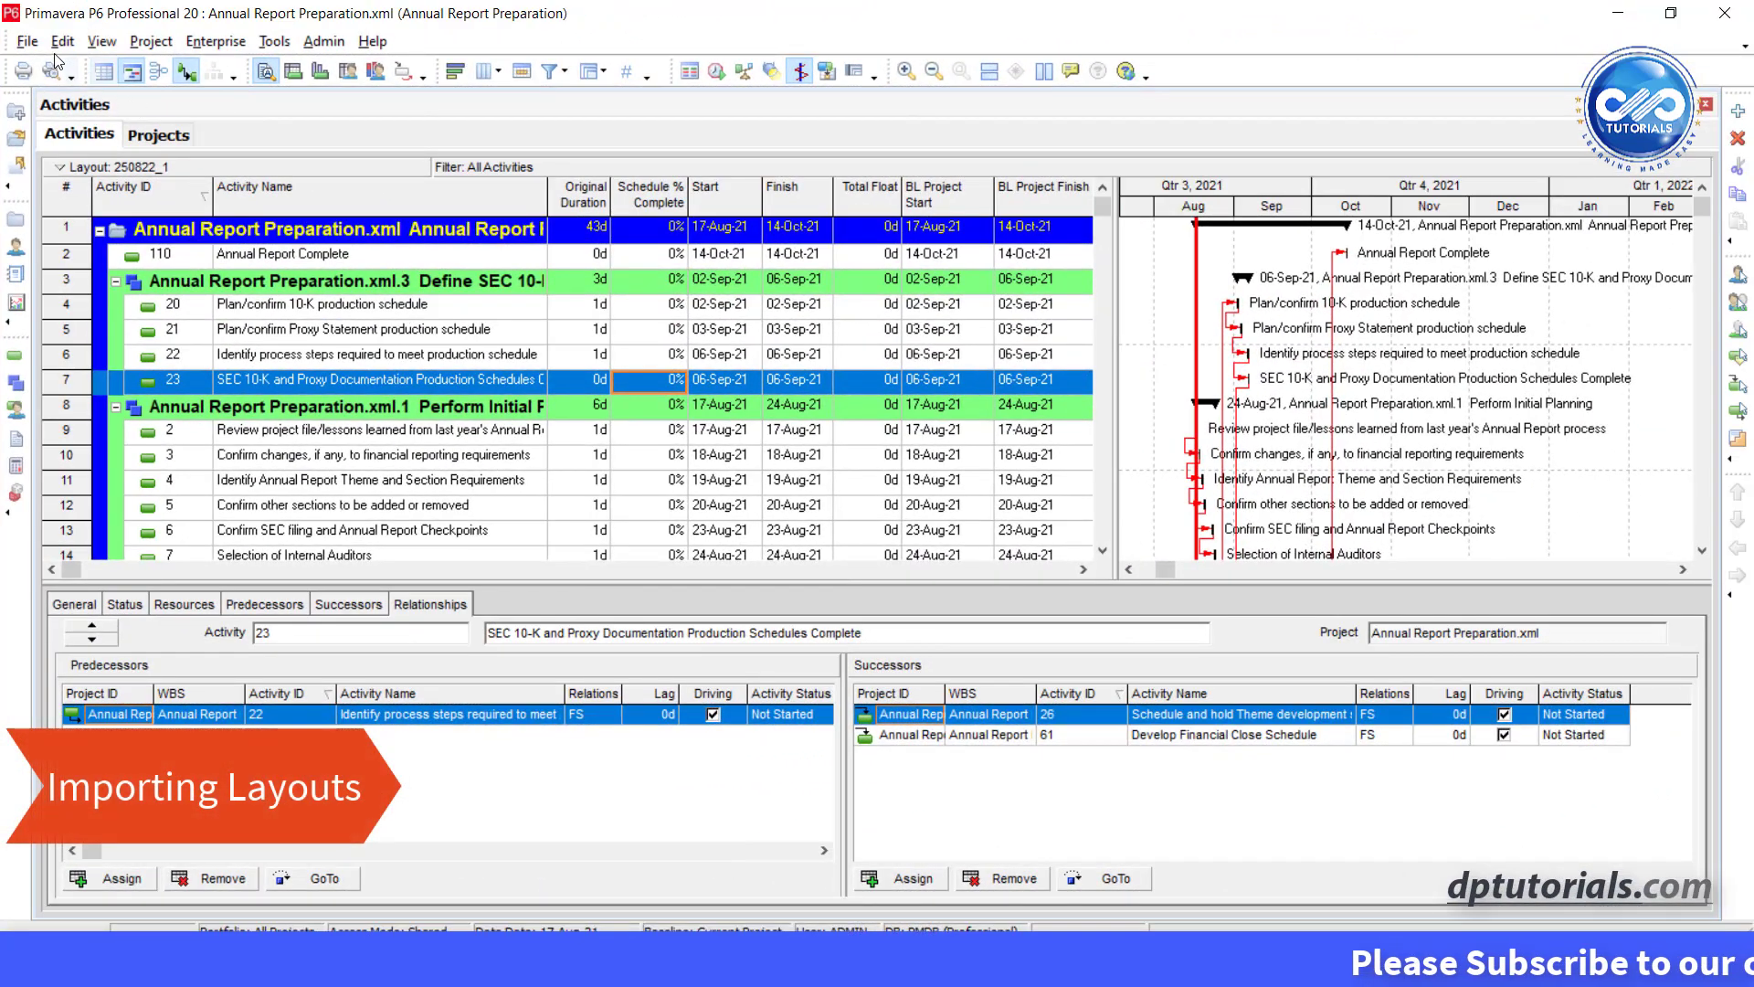
# - Import Remaining Work Schedule.plf from the Desktop through the Open Layout dialog
pyautogui.click(195, 168)
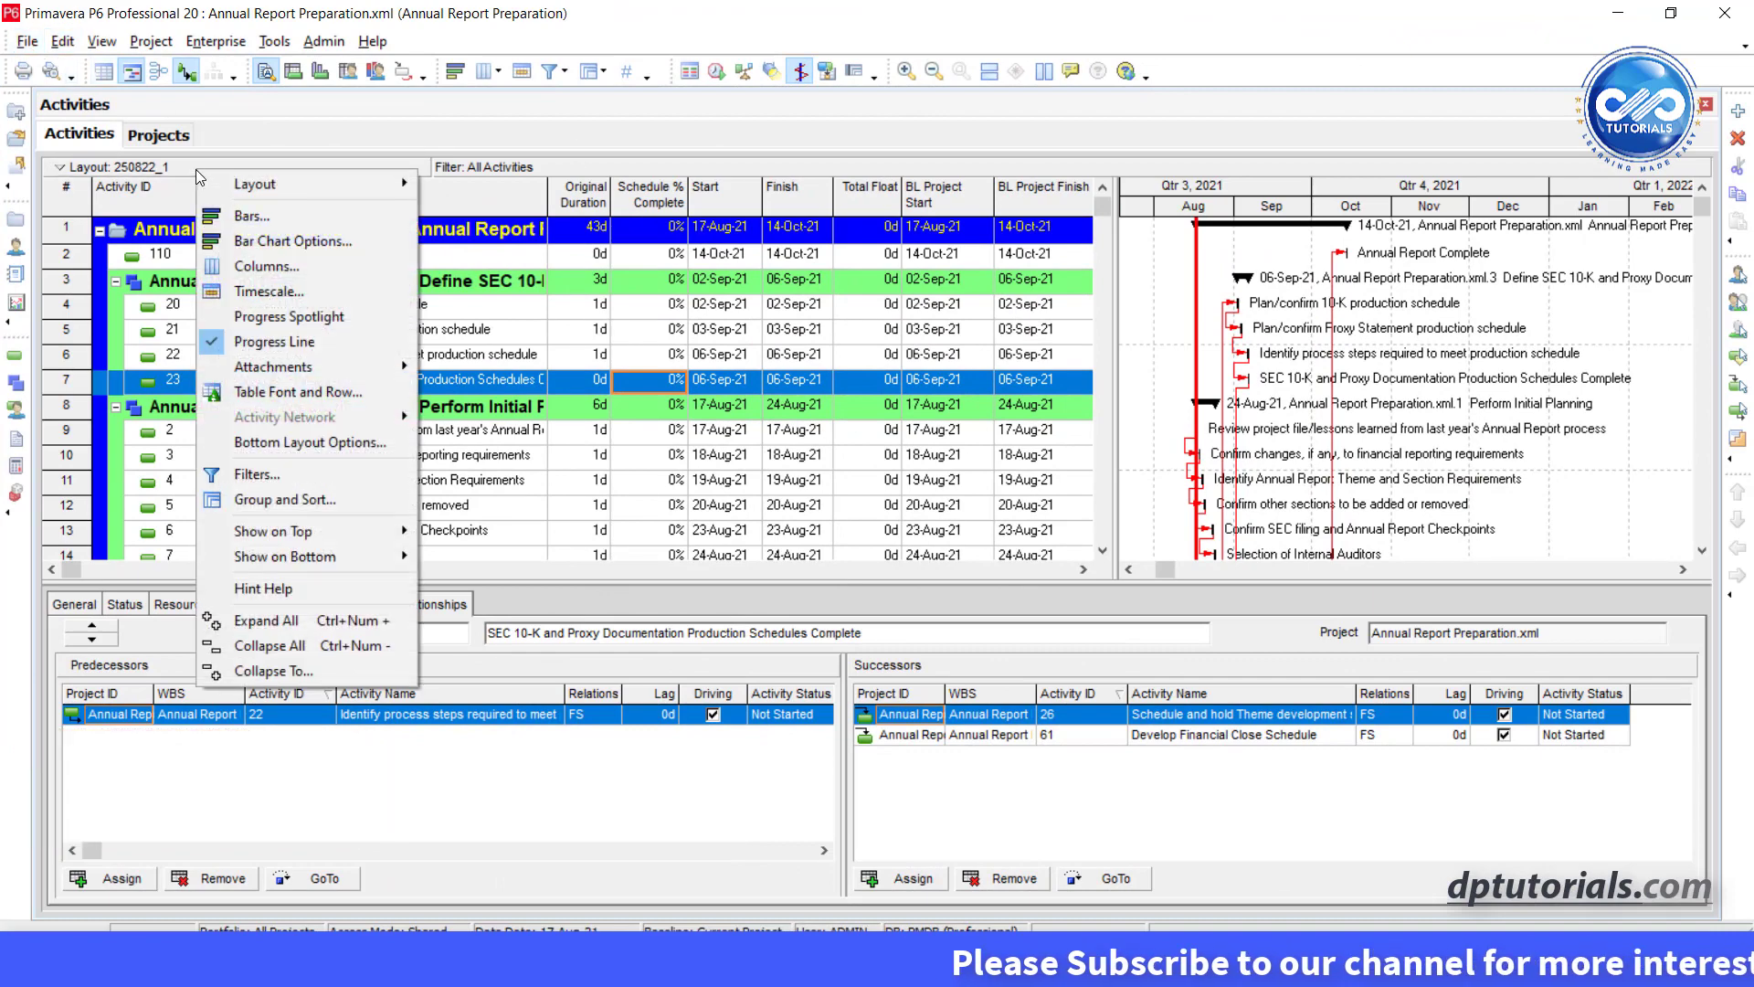
pyautogui.moveTo(261, 183)
pyautogui.click(456, 185)
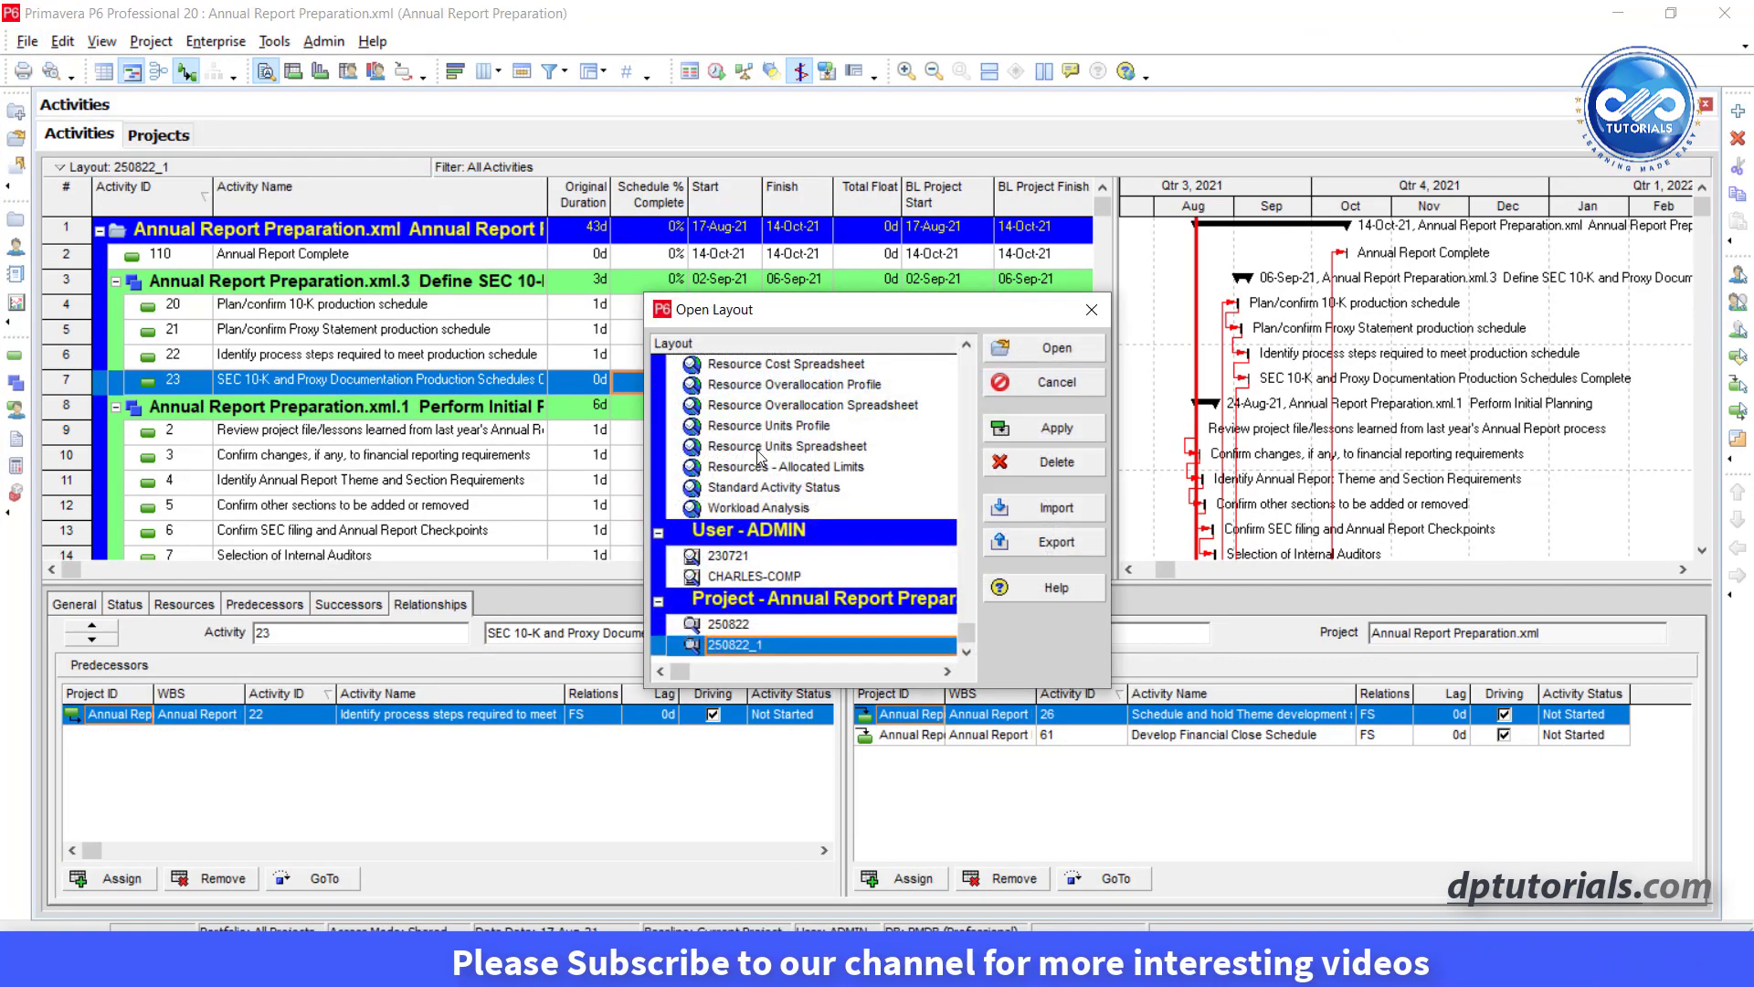
pyautogui.click(1036, 510)
pyautogui.click(616, 333)
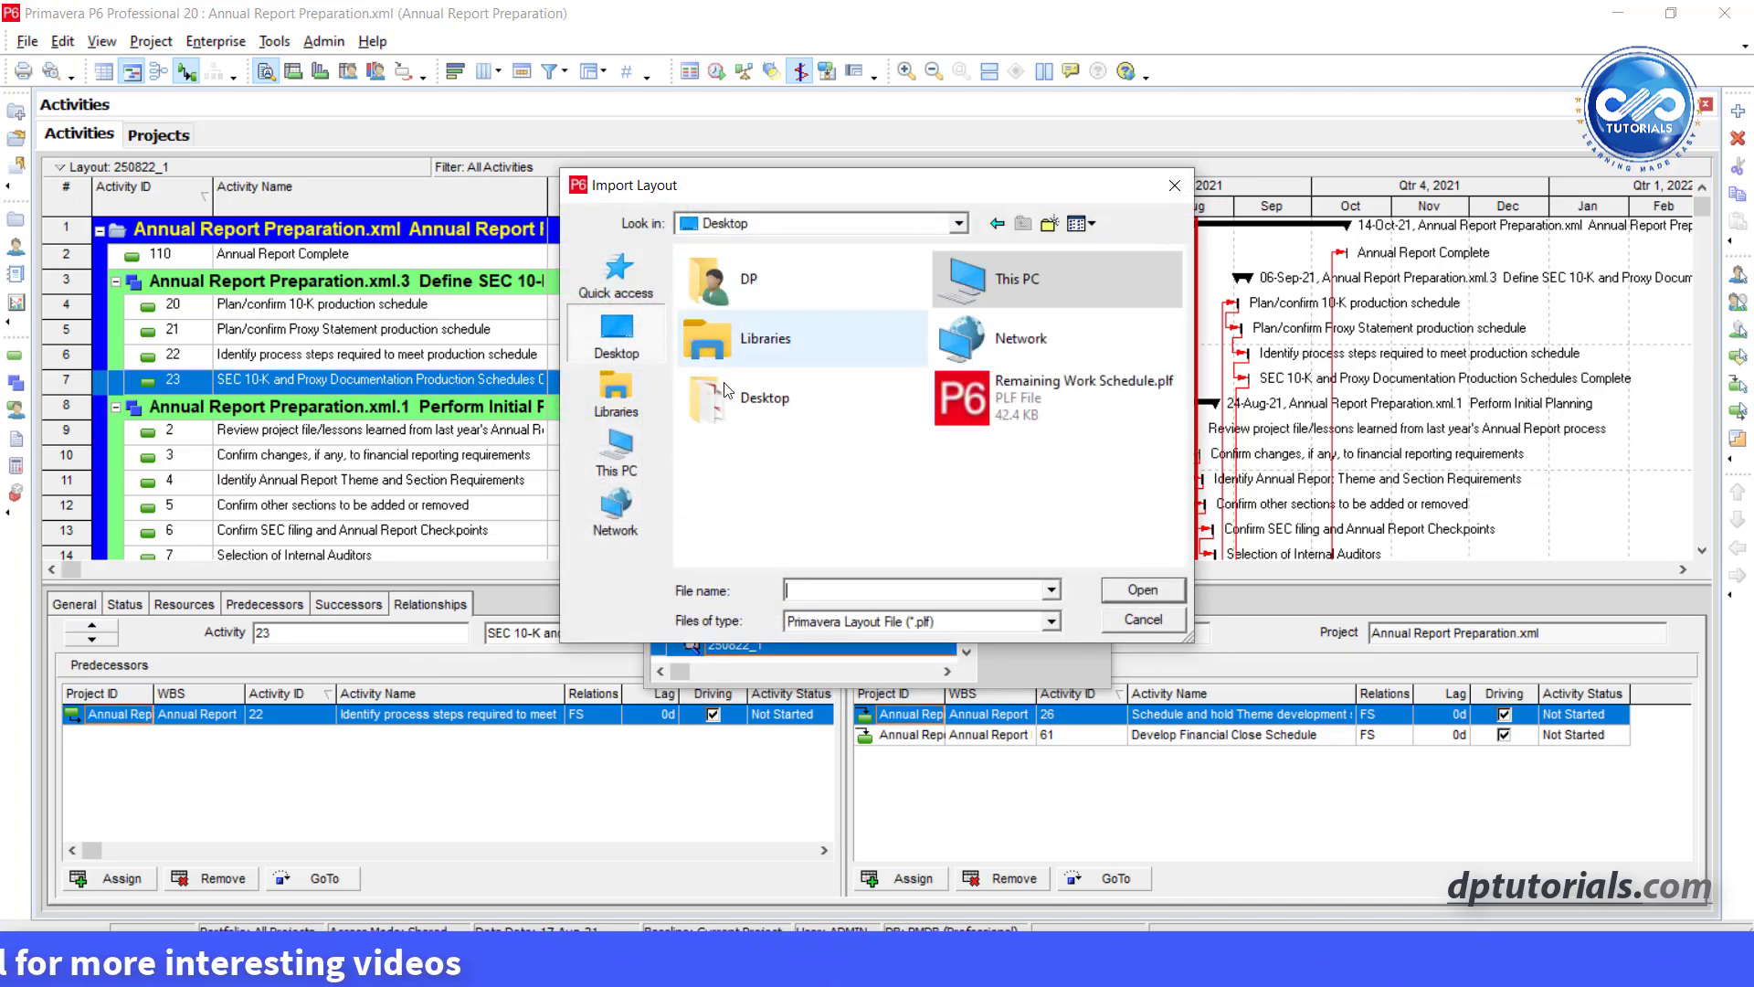
pyautogui.click(1077, 396)
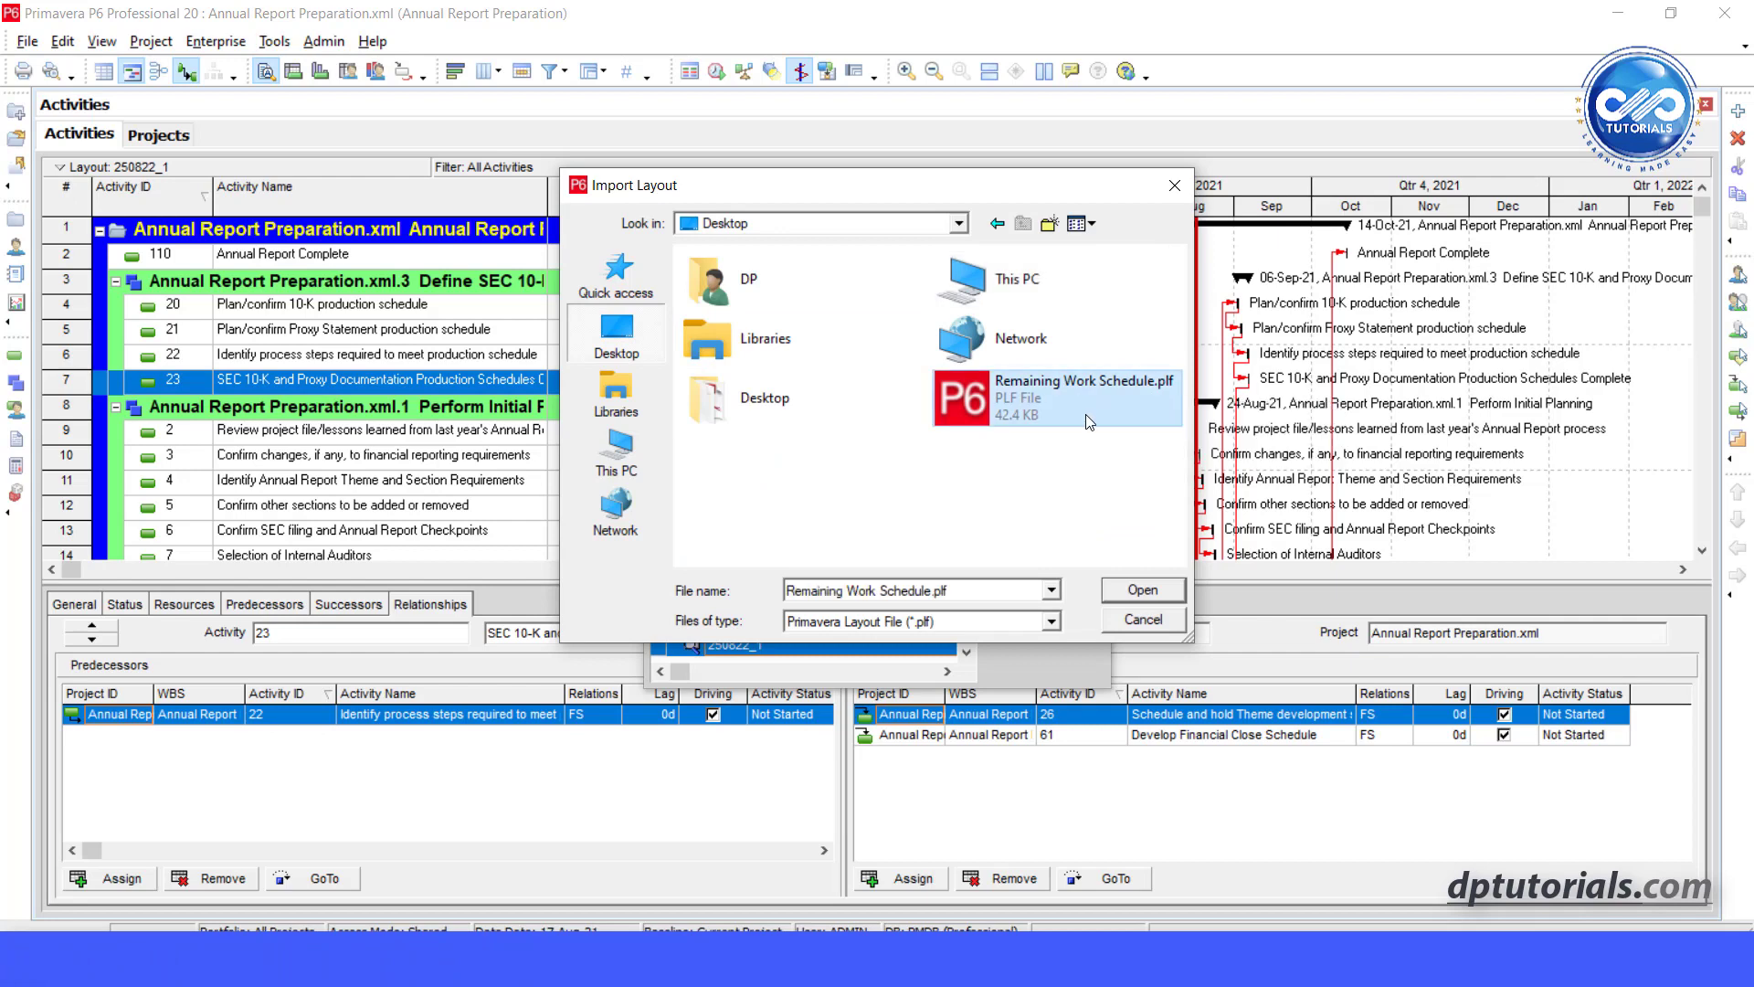
pyautogui.click(1136, 592)
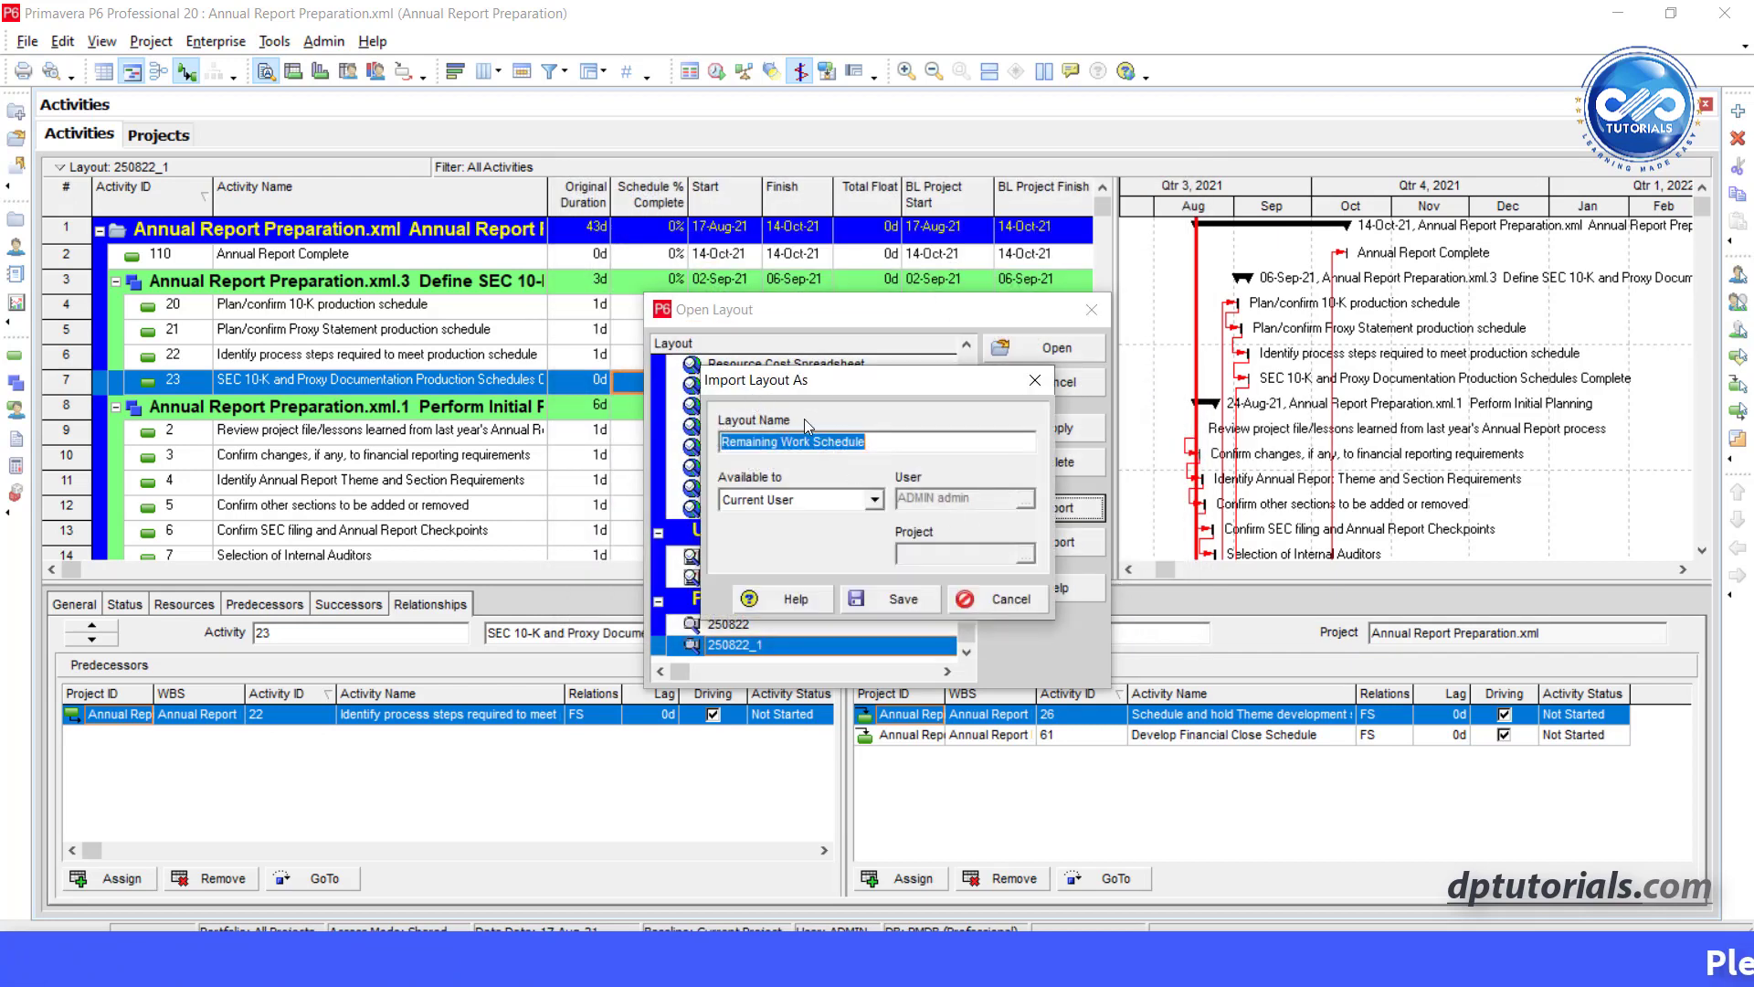
# - Make the imported layout available to Project and save it
pyautogui.click(825, 501)
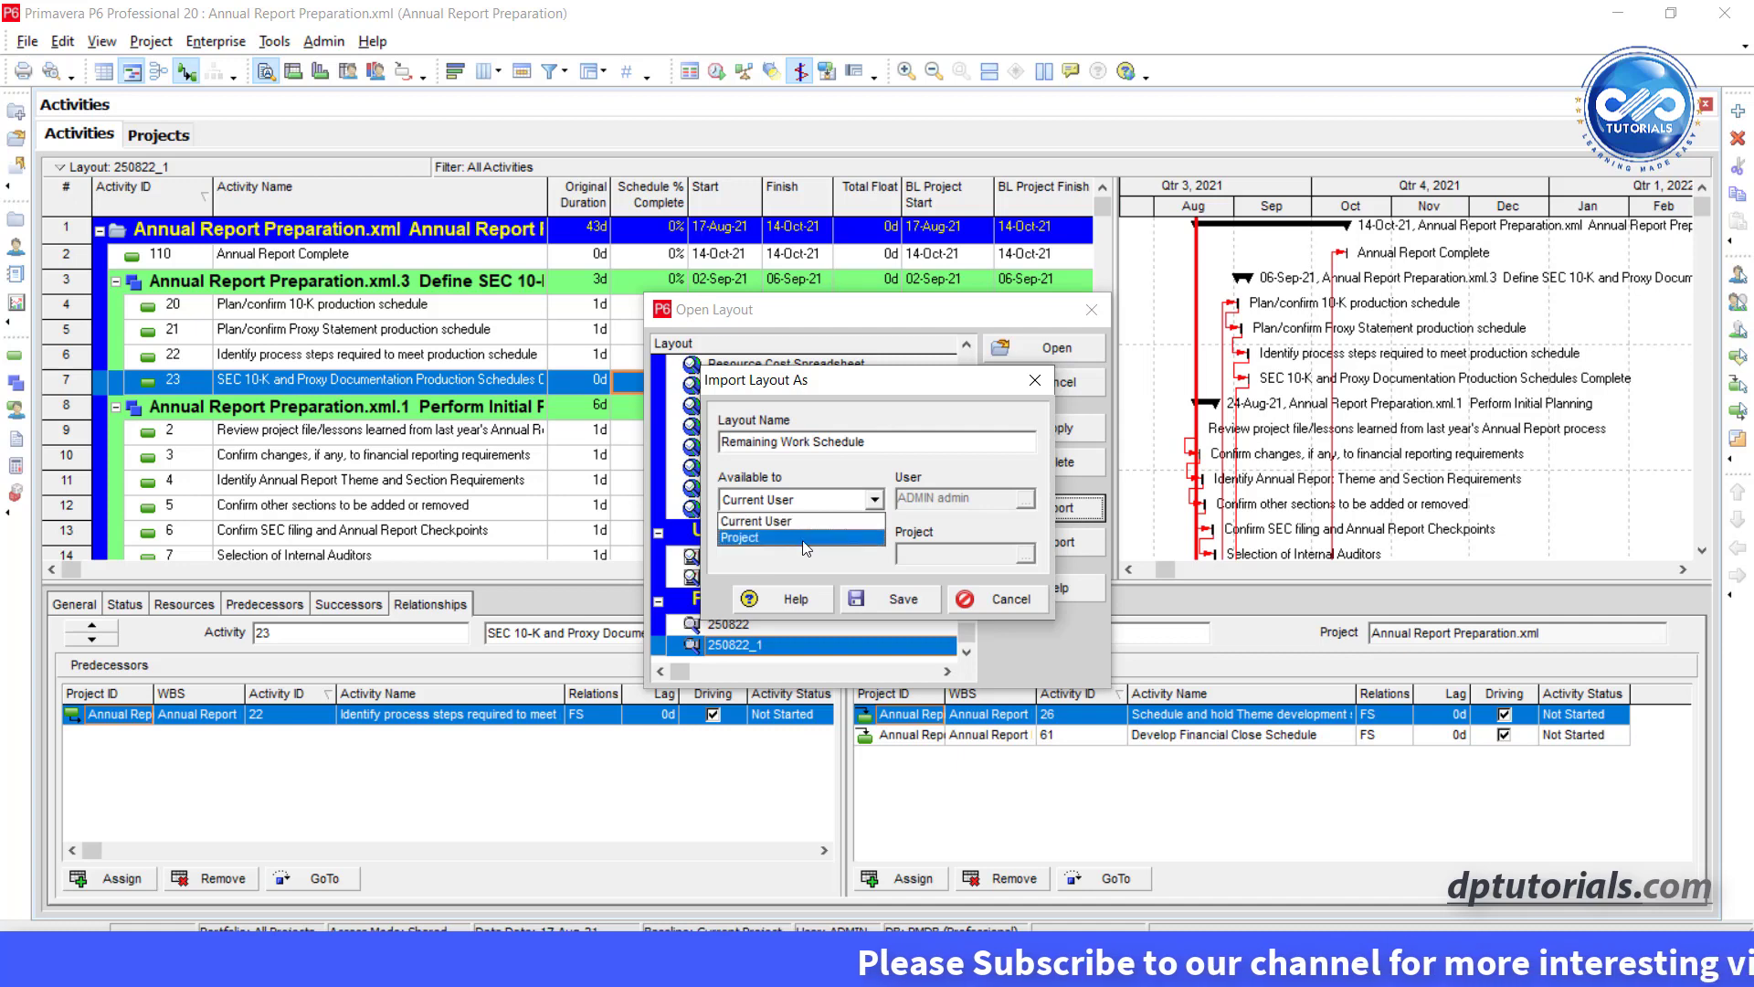
pyautogui.click(804, 537)
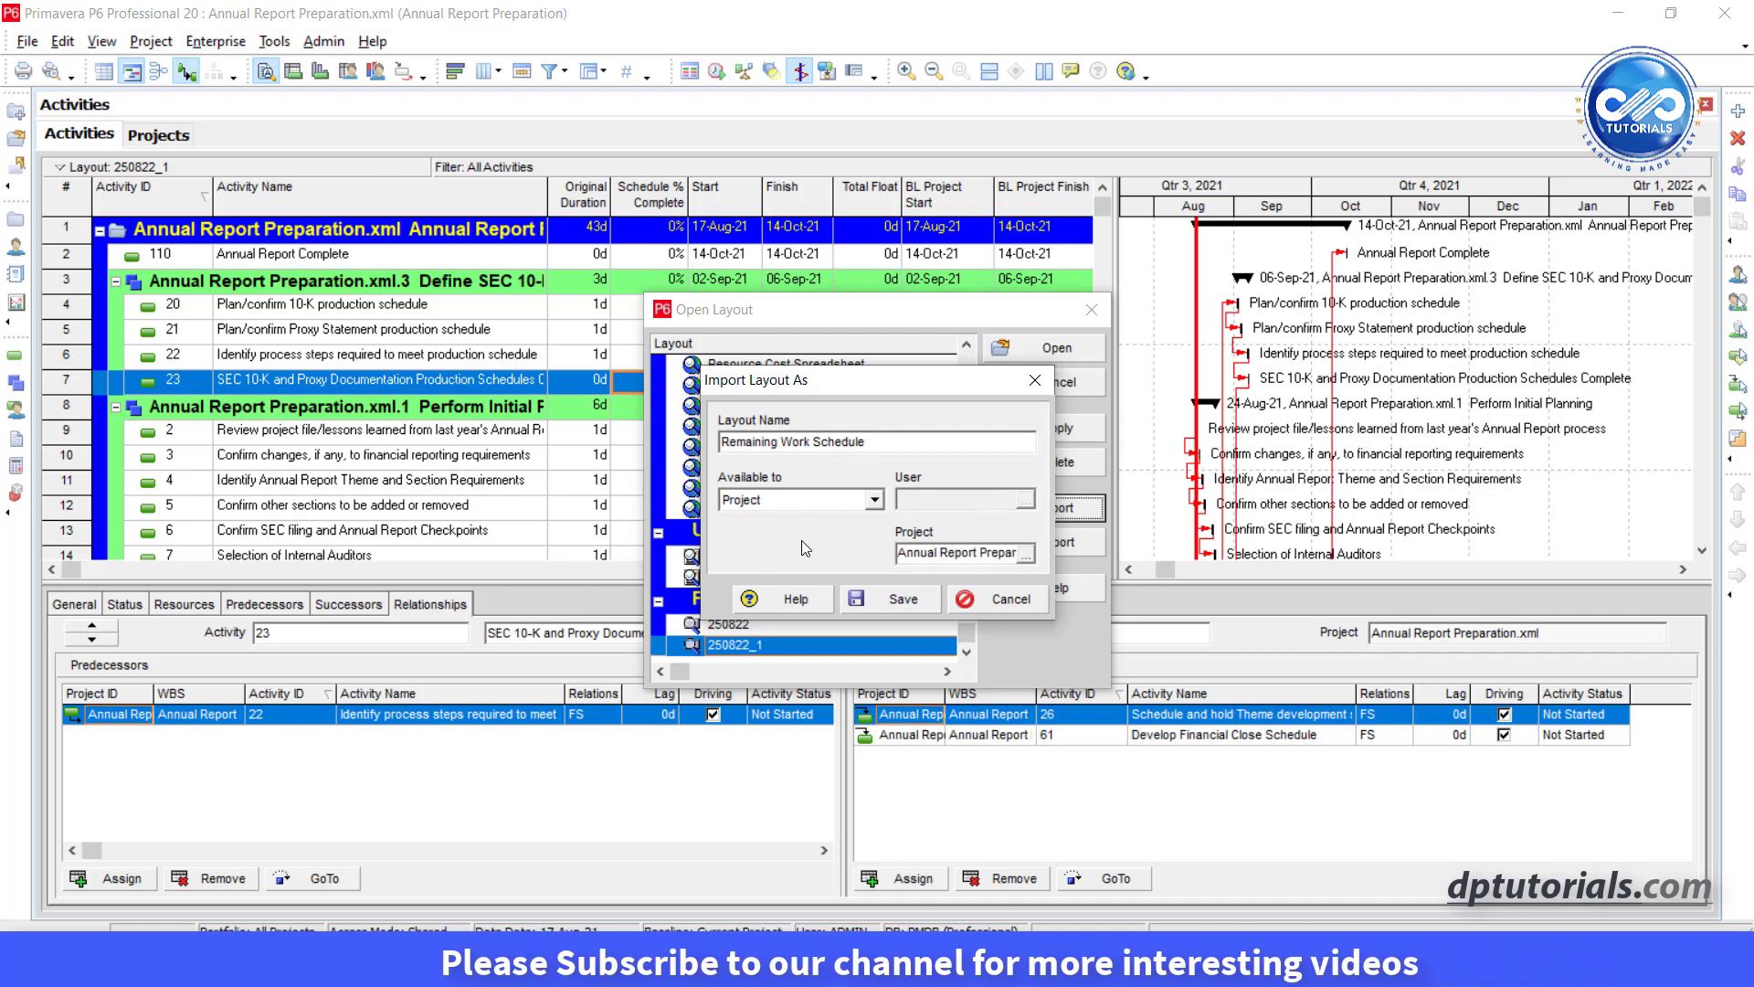
pyautogui.click(906, 603)
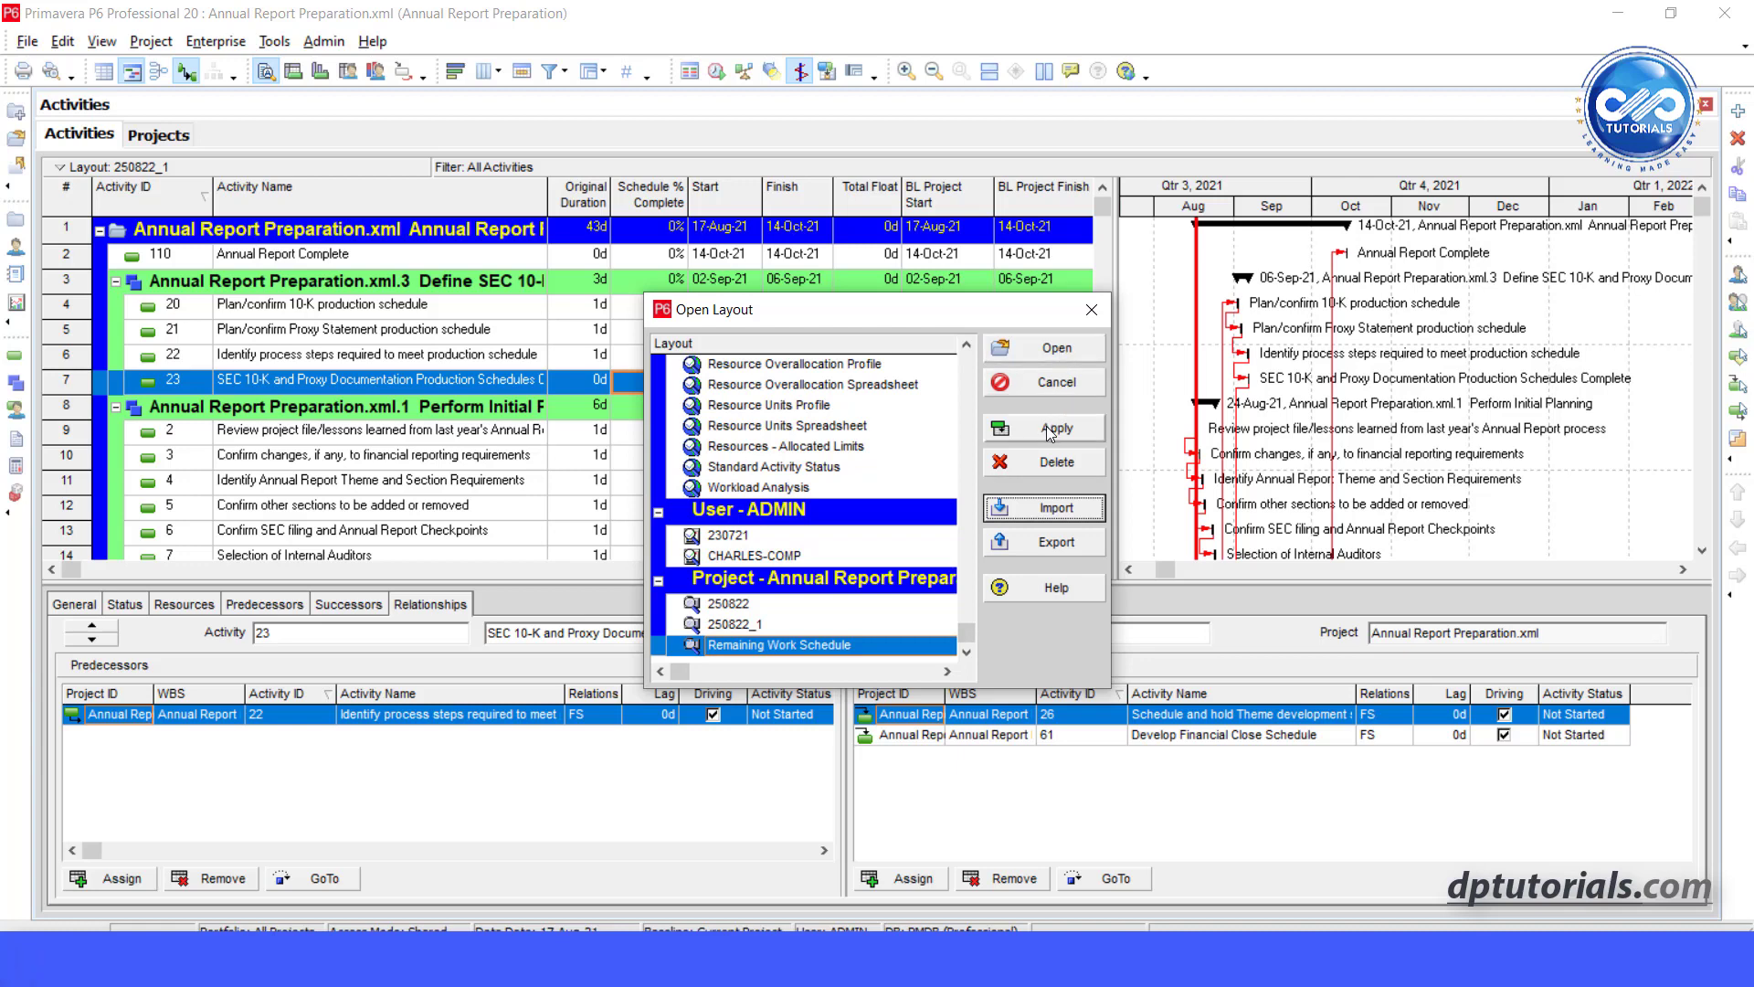
# - Apply Remaining Work Schedule, rebalance the table and Gantt chart, and check the print preview
pyautogui.click(1057, 353)
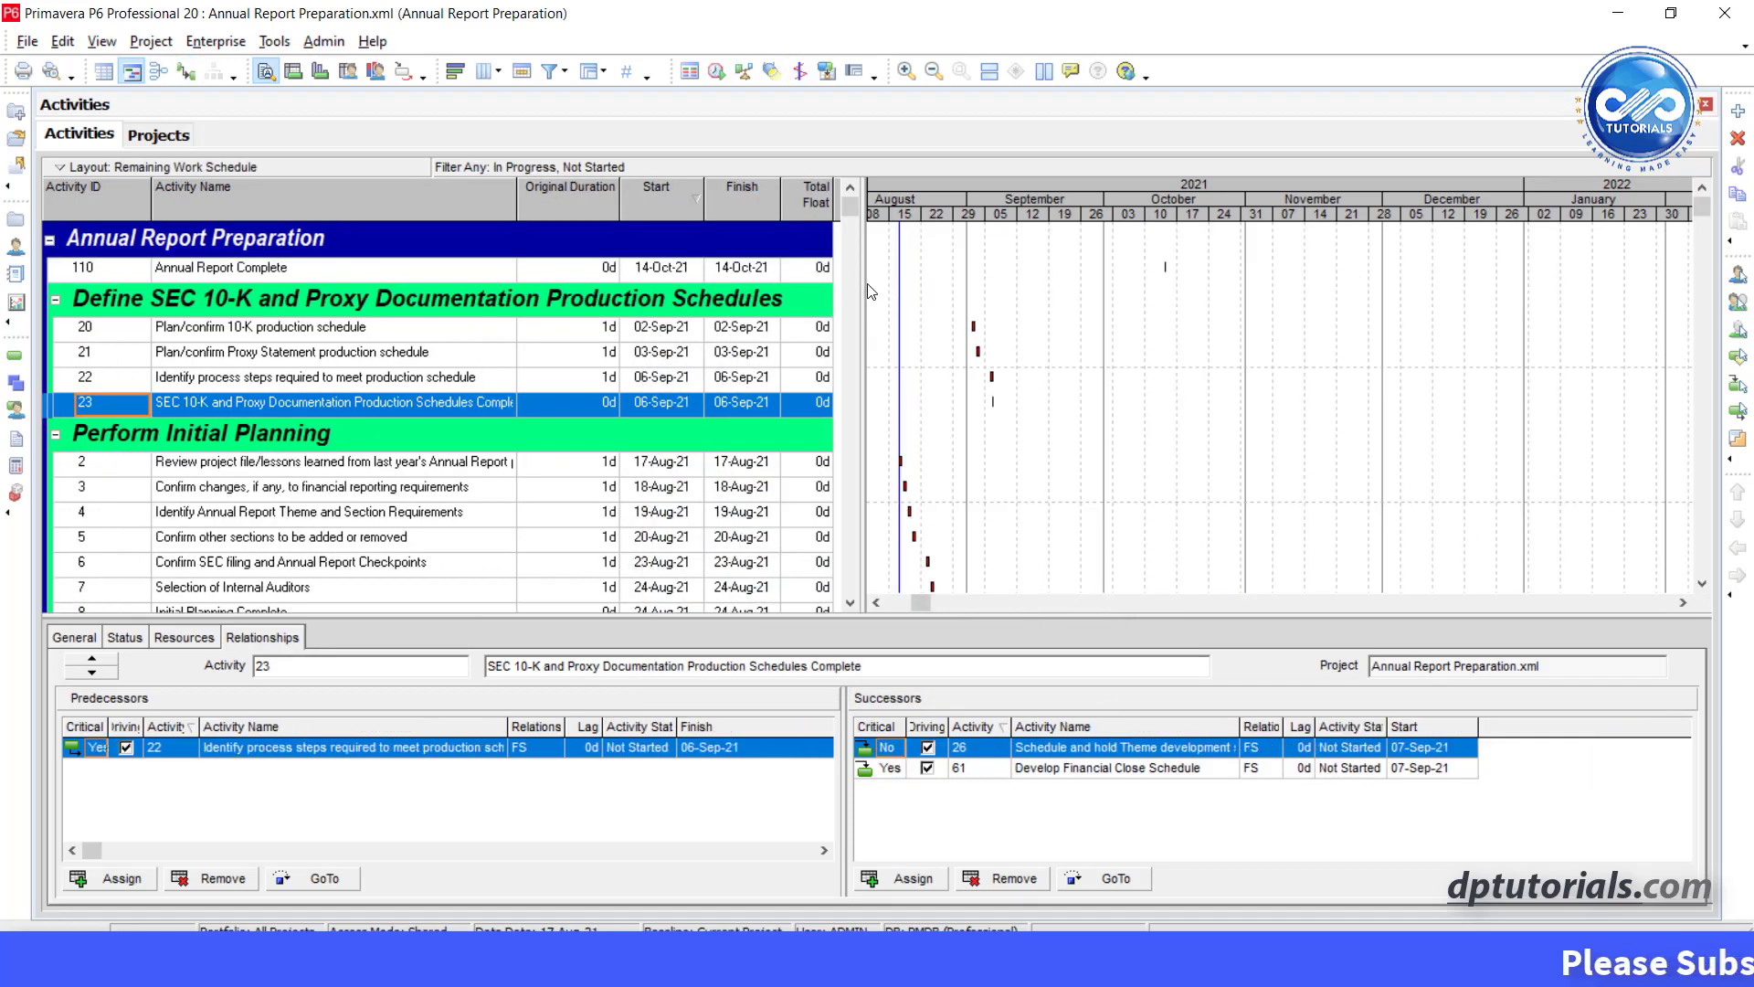
pyautogui.moveTo(986, 305); pyautogui.dragTo(984, 314)
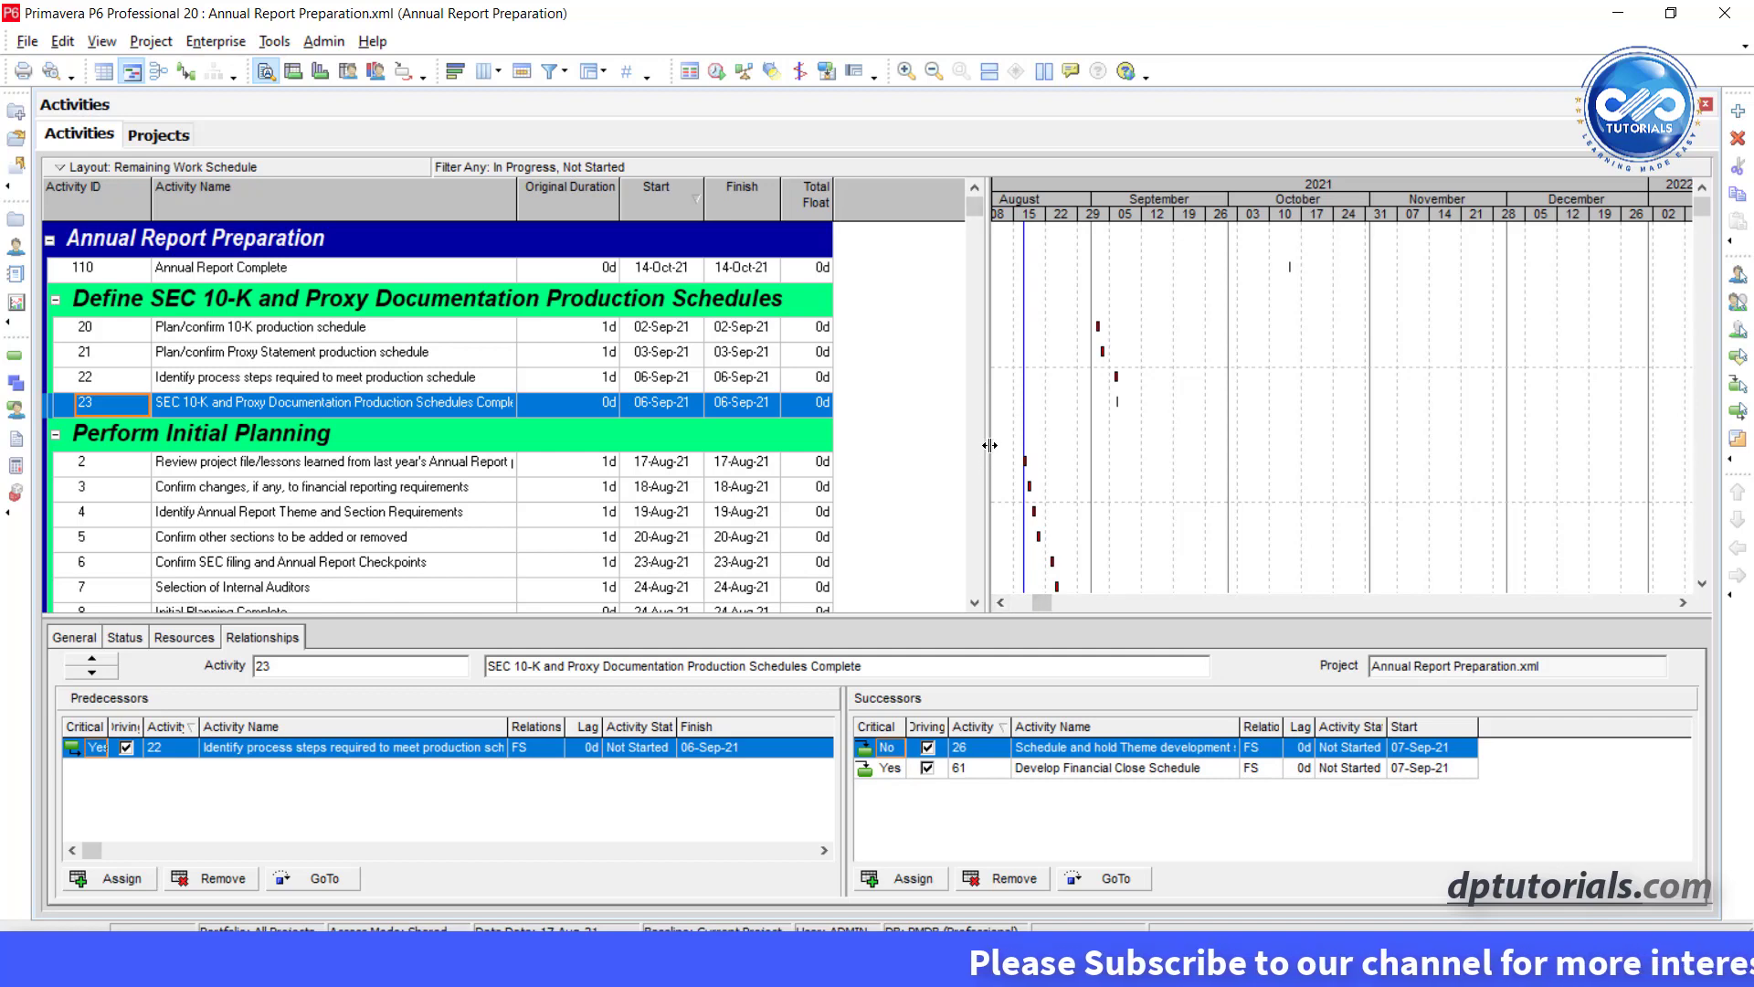
pyautogui.moveTo(903, 454); pyautogui.dragTo(860, 454)
pyautogui.click(44, 72)
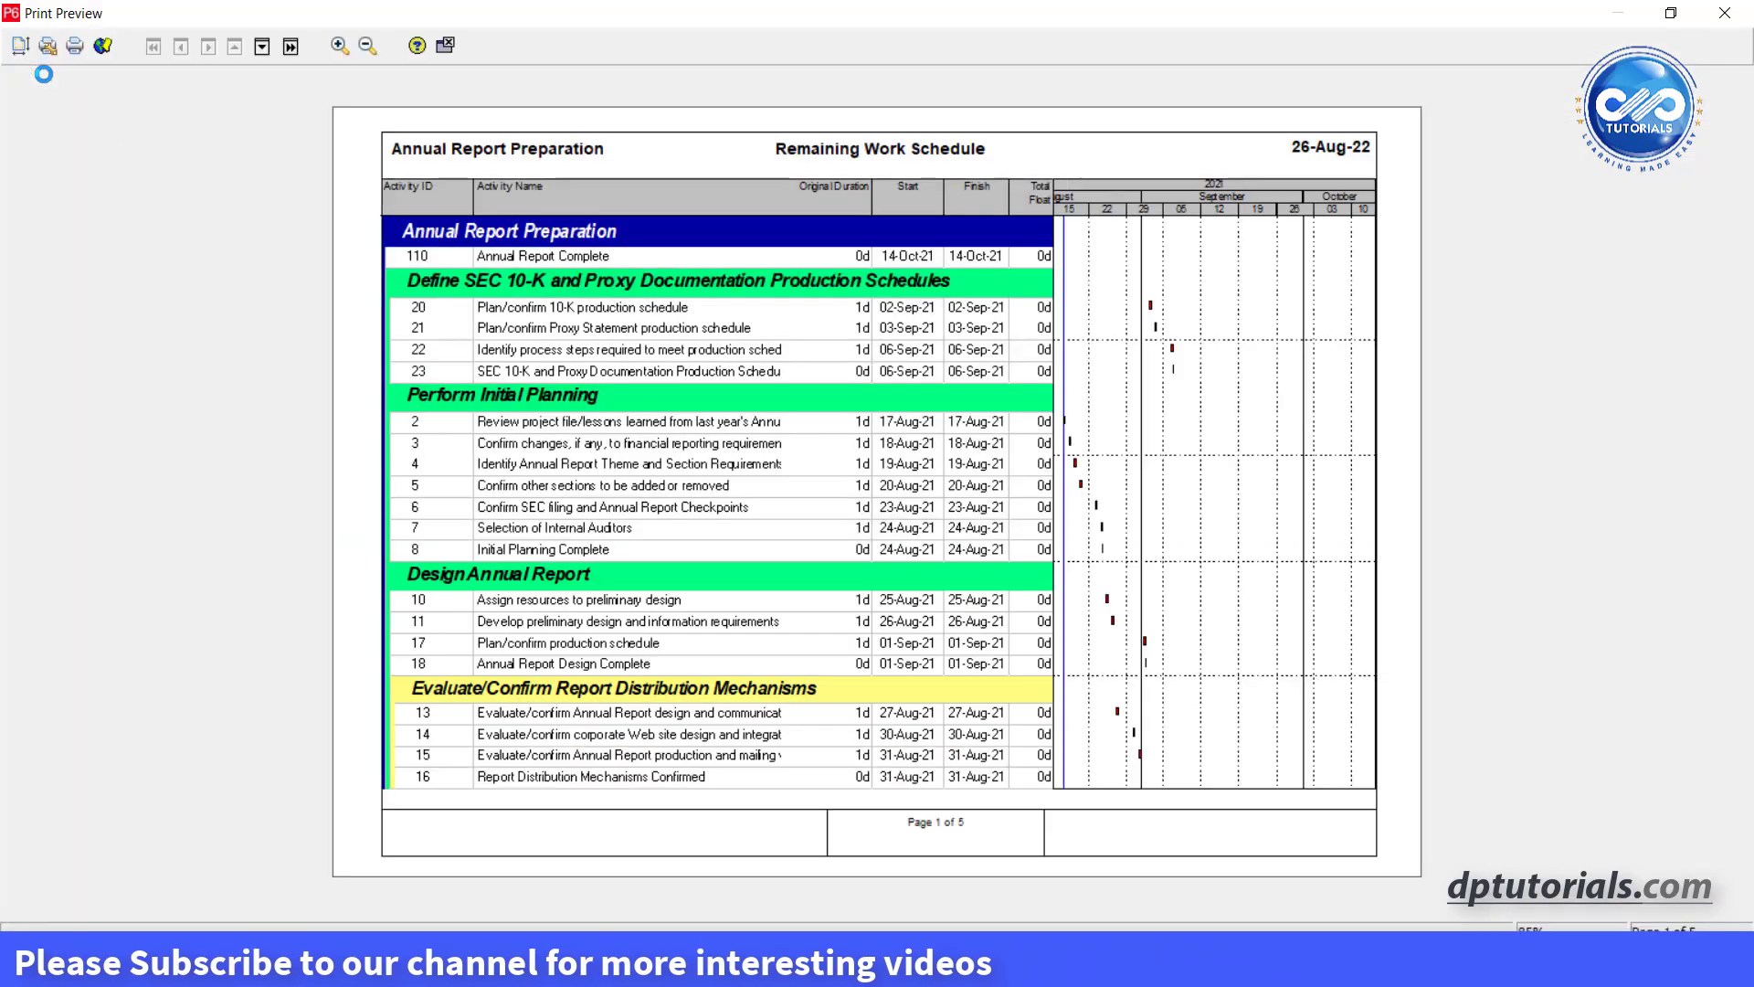
pyautogui.click(445, 44)
# - Start an XML import of Annual Report Preparation.zip, keeping project-level layouts included
pyautogui.click(33, 44)
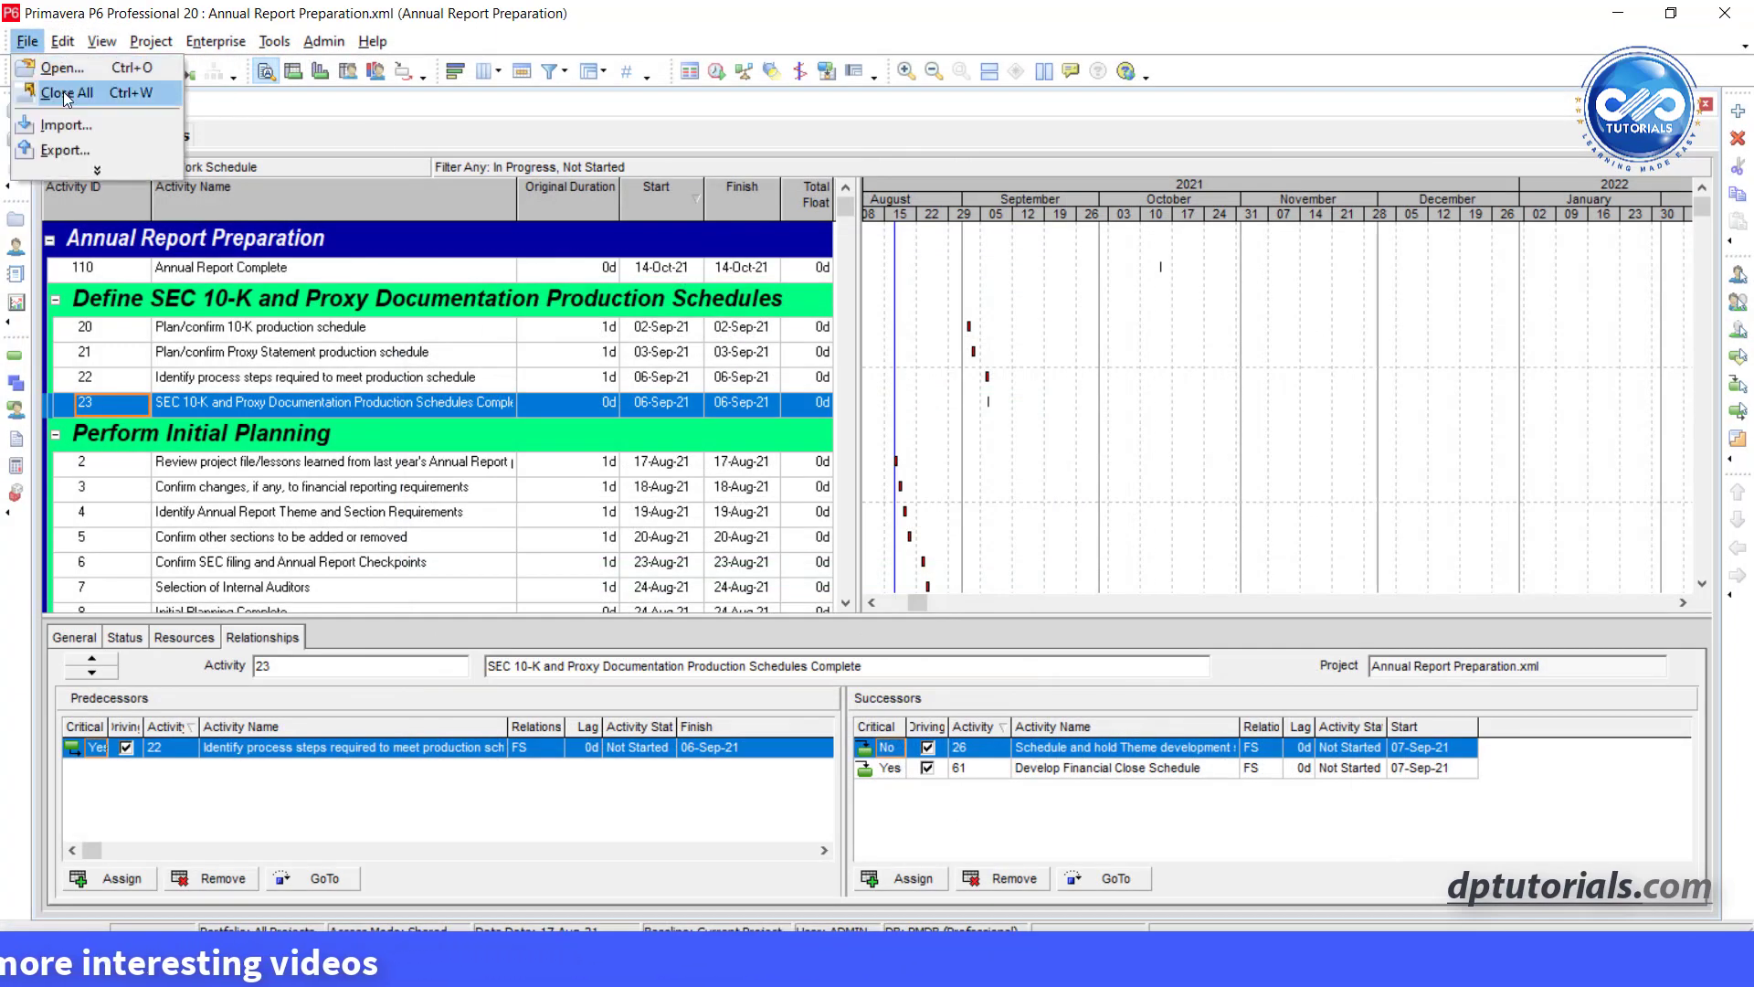
pyautogui.click(70, 127)
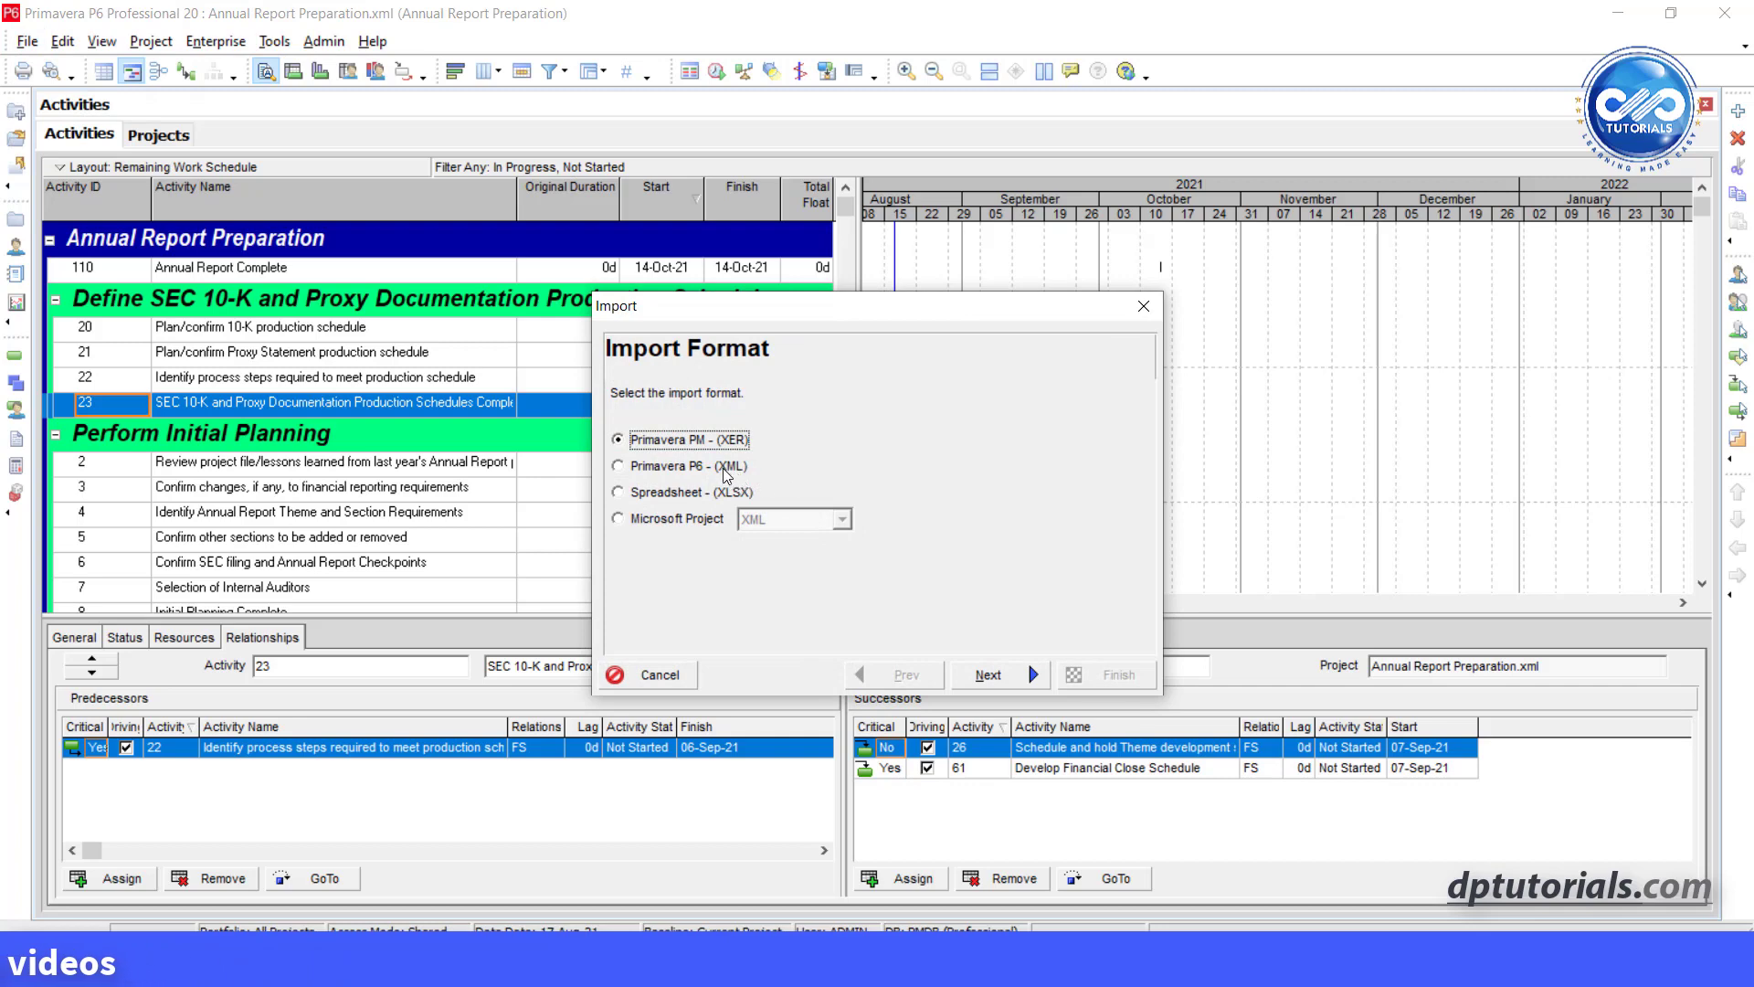
pyautogui.click(978, 673)
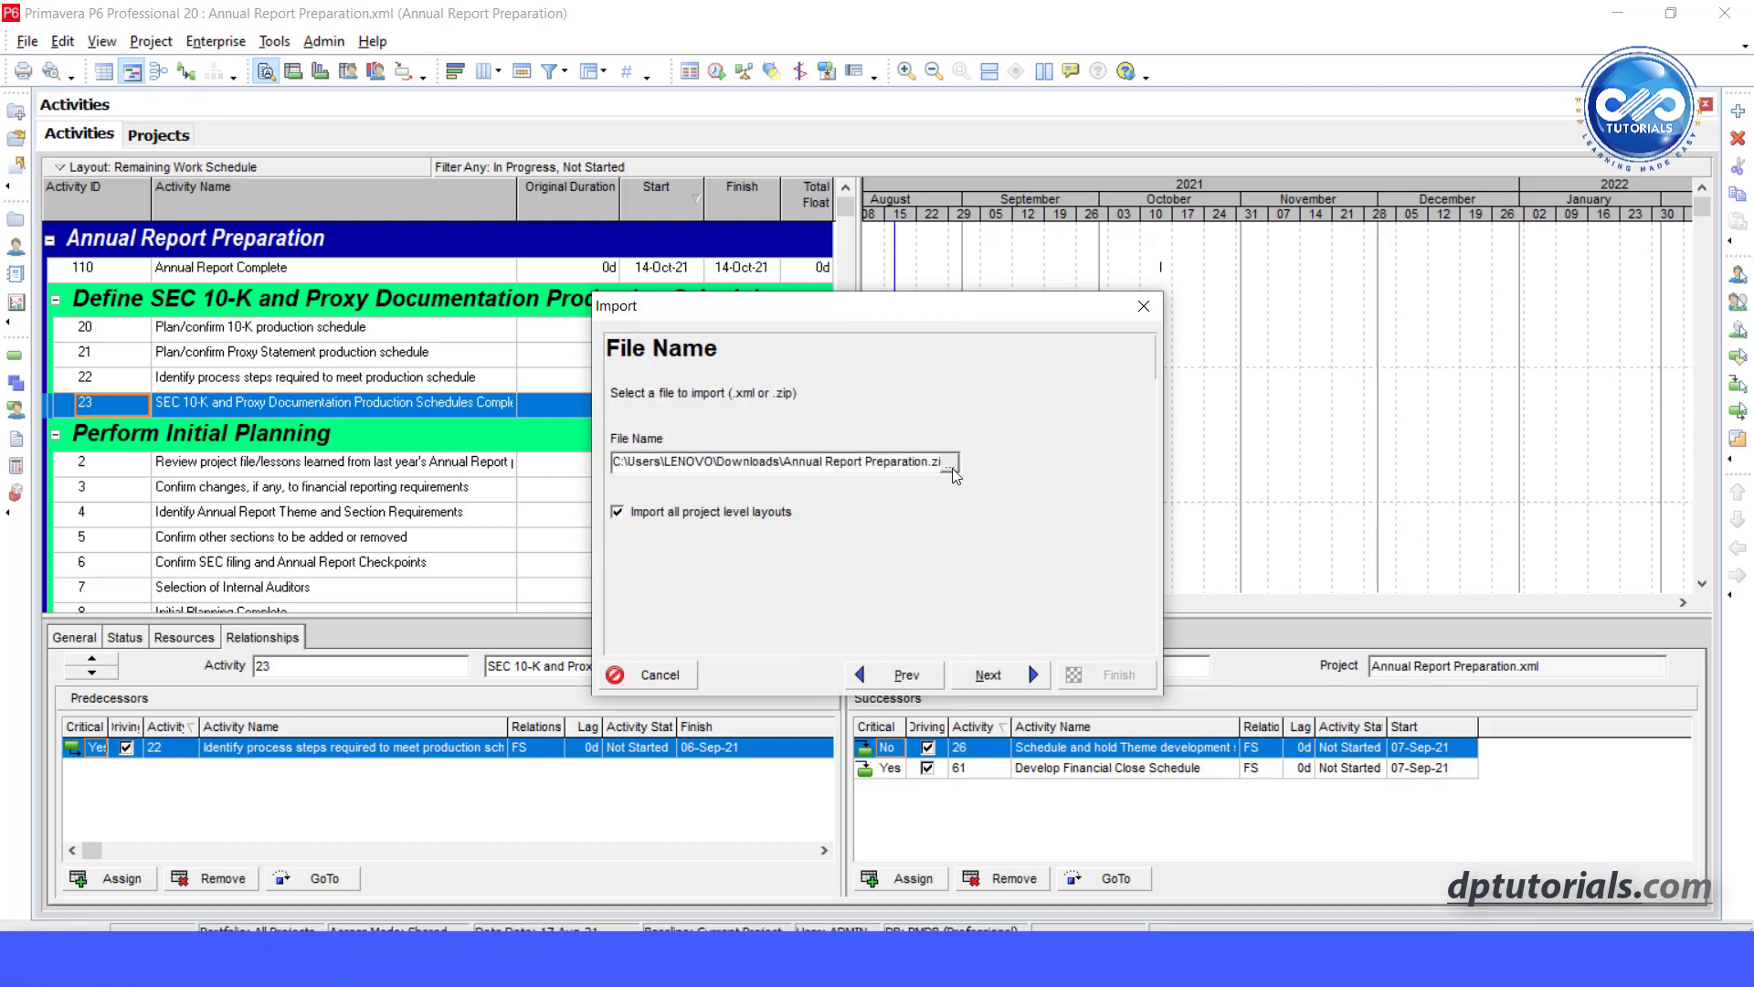
pyautogui.click(951, 468)
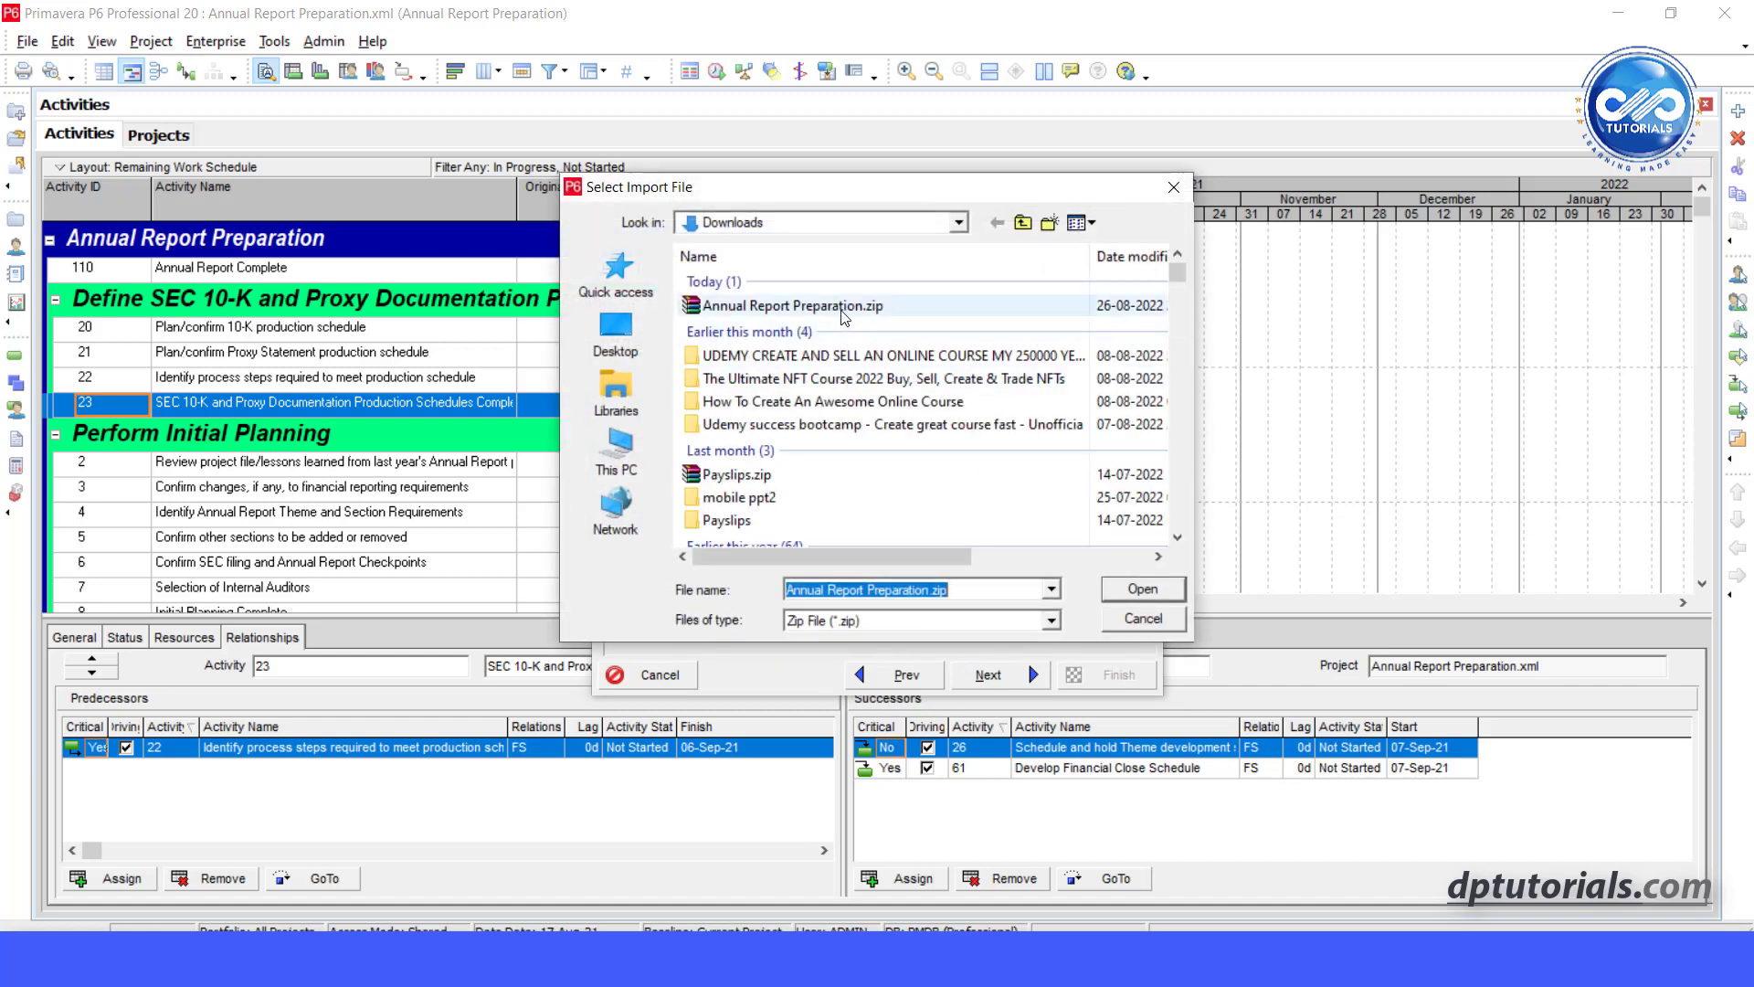
pyautogui.click(844, 309)
pyautogui.click(1116, 592)
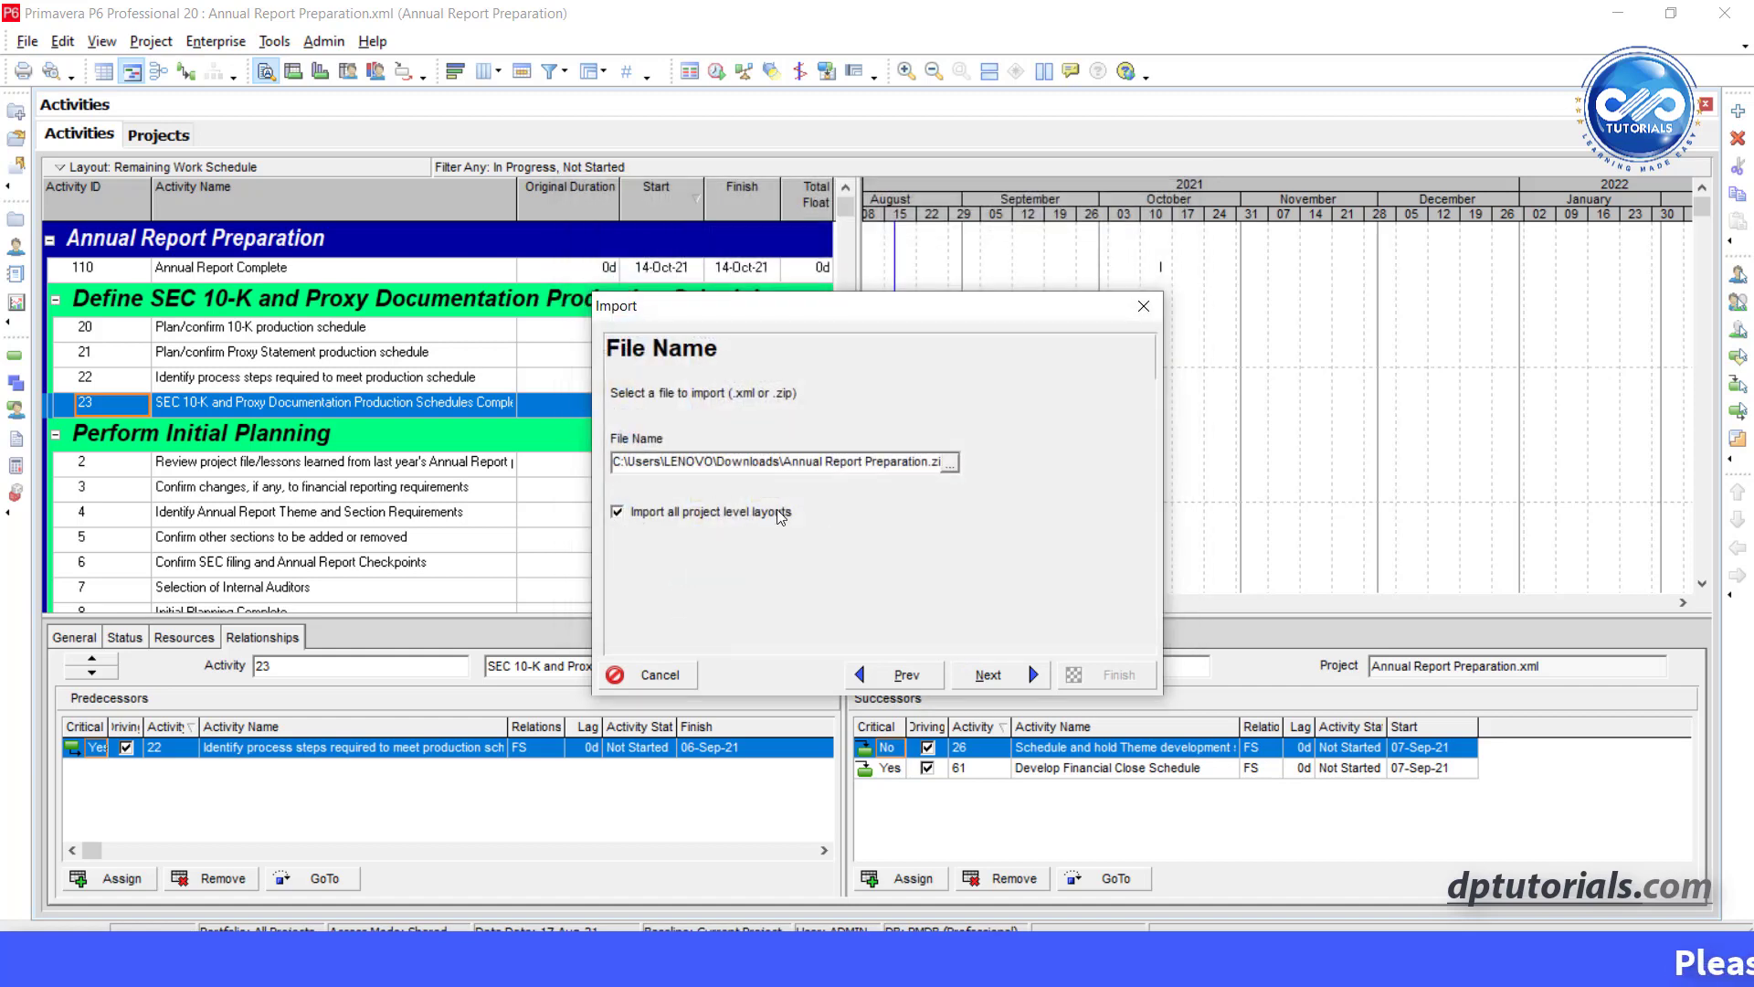
pyautogui.click(618, 513)
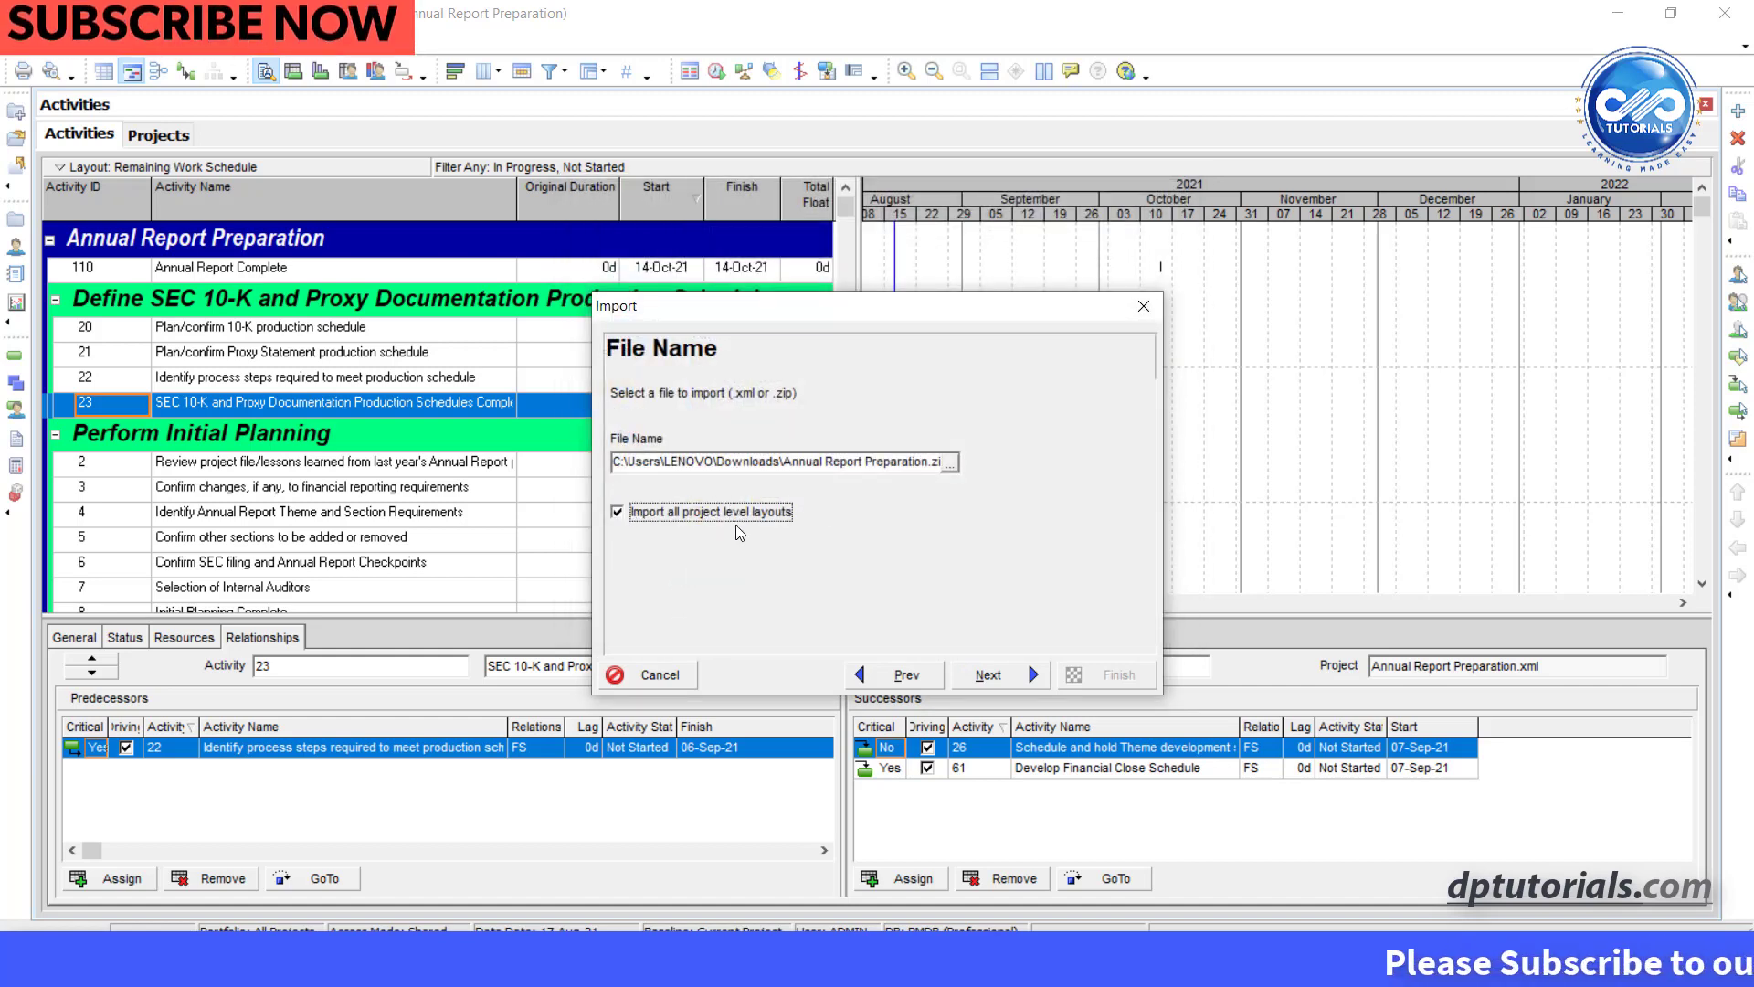
pyautogui.click(987, 678)
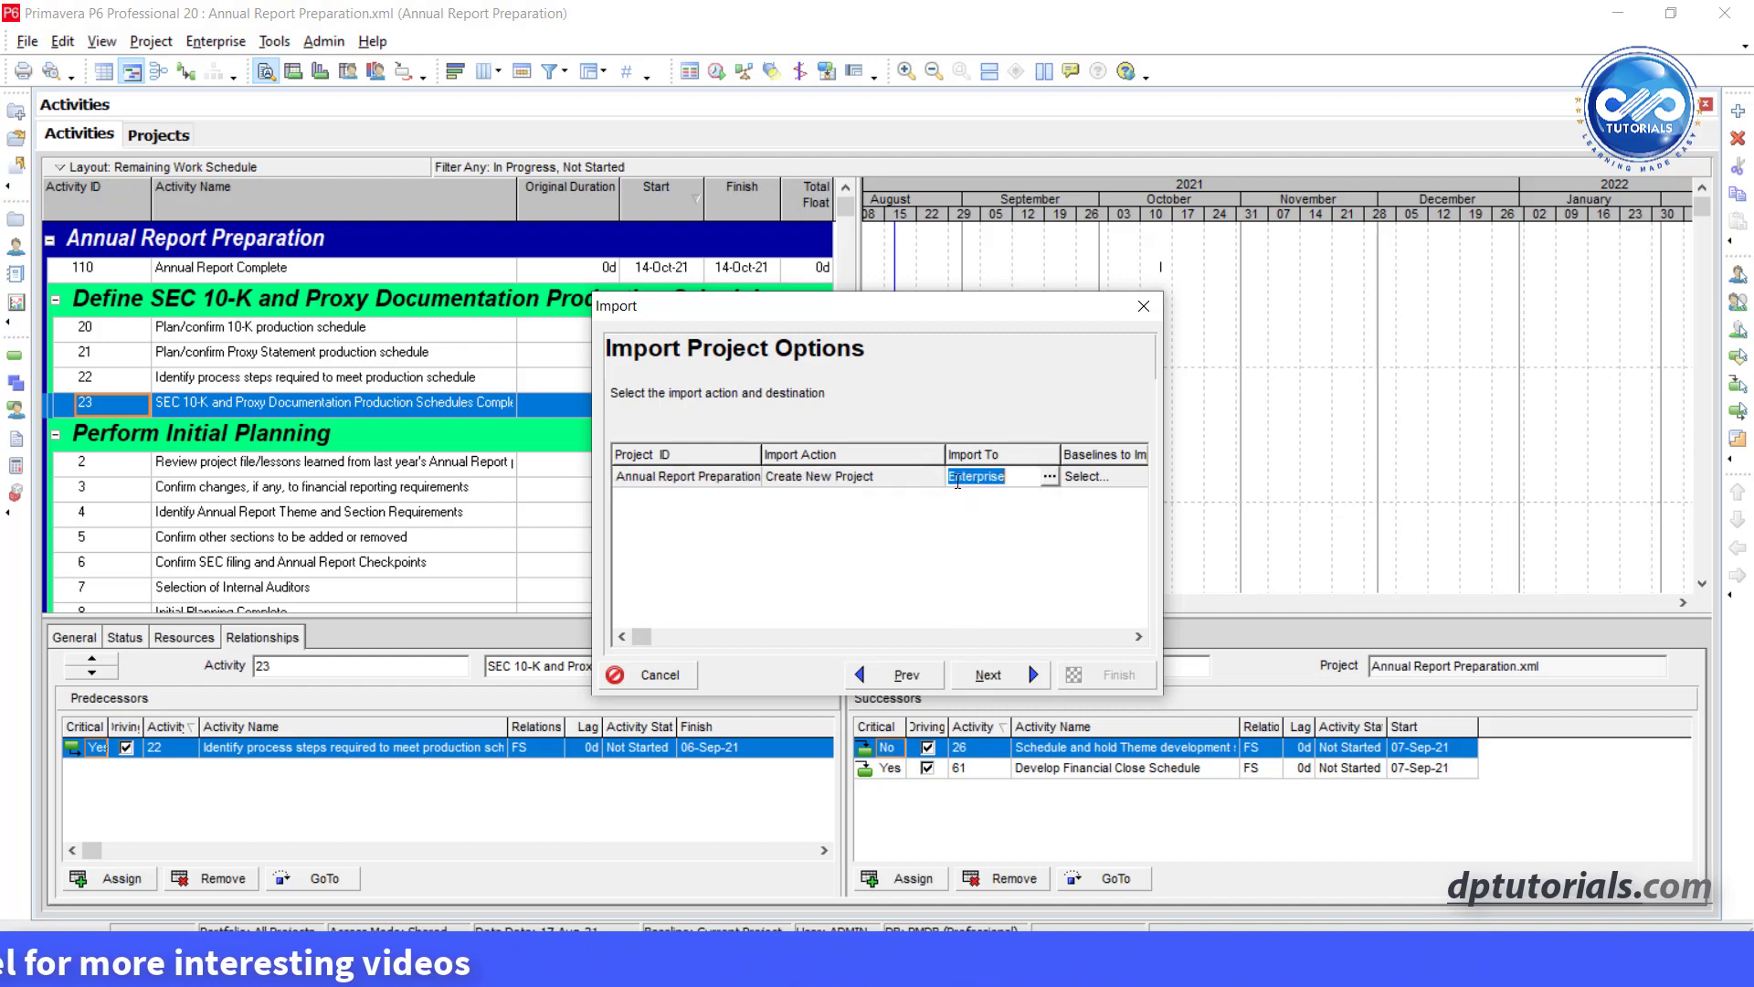
# - Set the import destination to the Jul EPS node and complete the import
pyautogui.click(1049, 477)
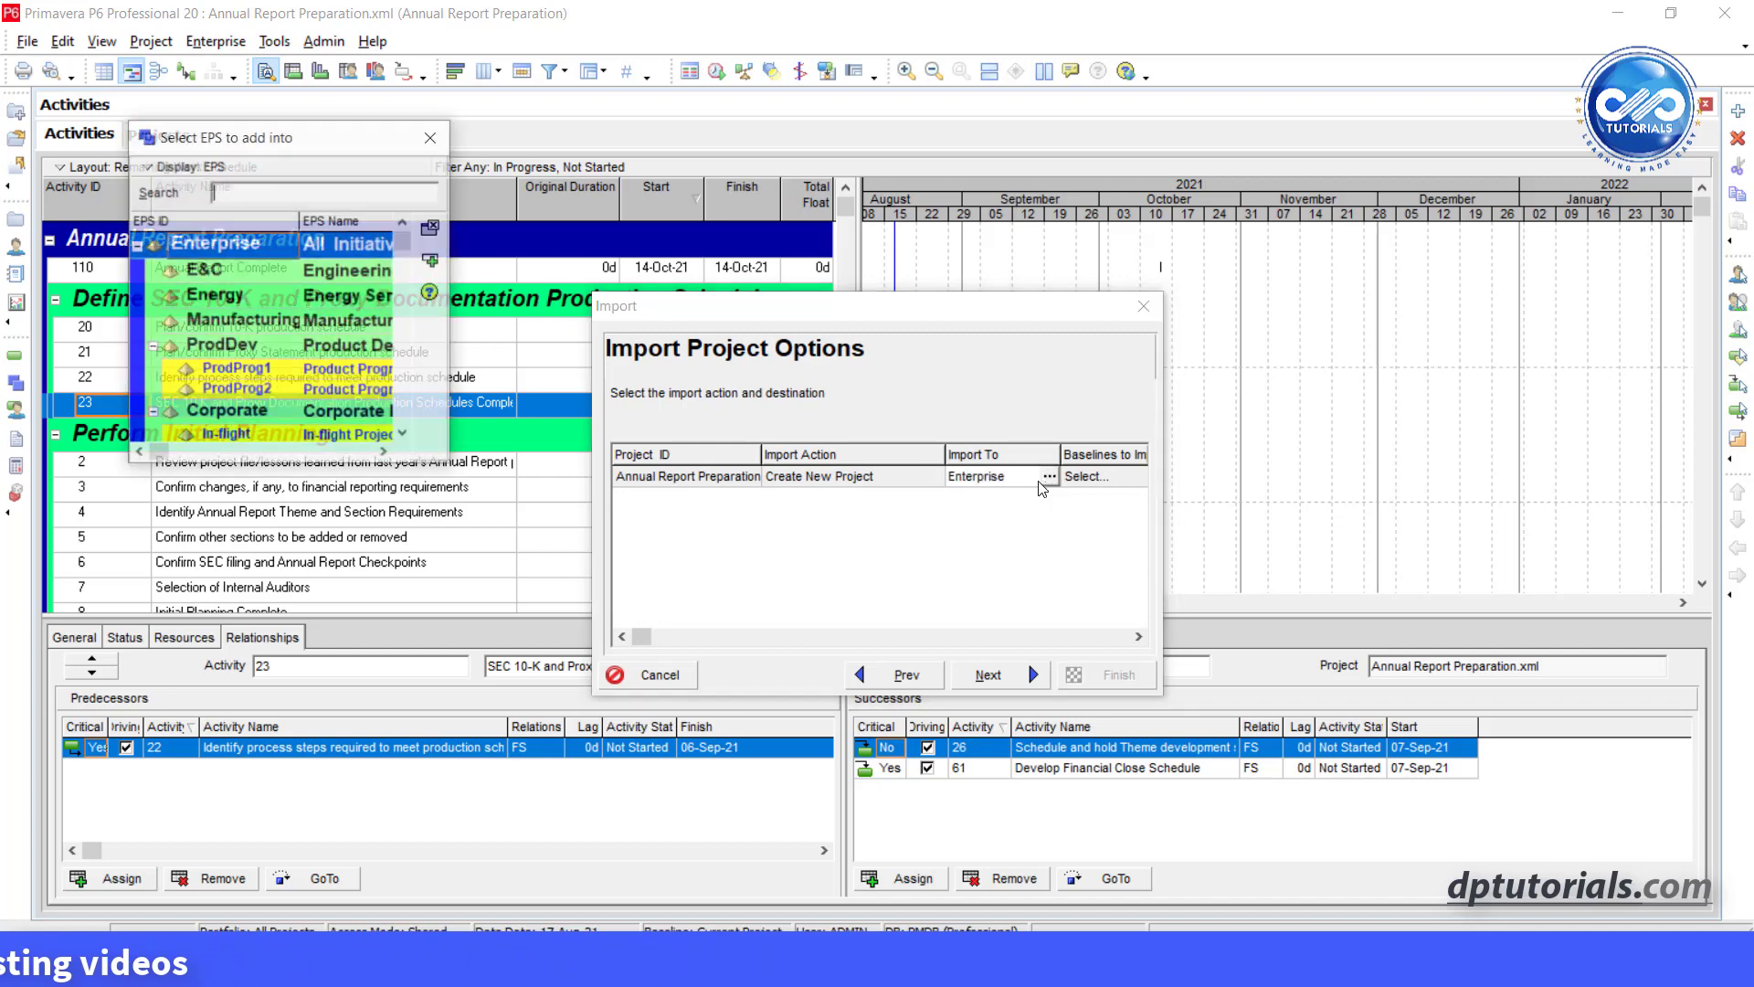
pyautogui.click(139, 245)
pyautogui.click(251, 426)
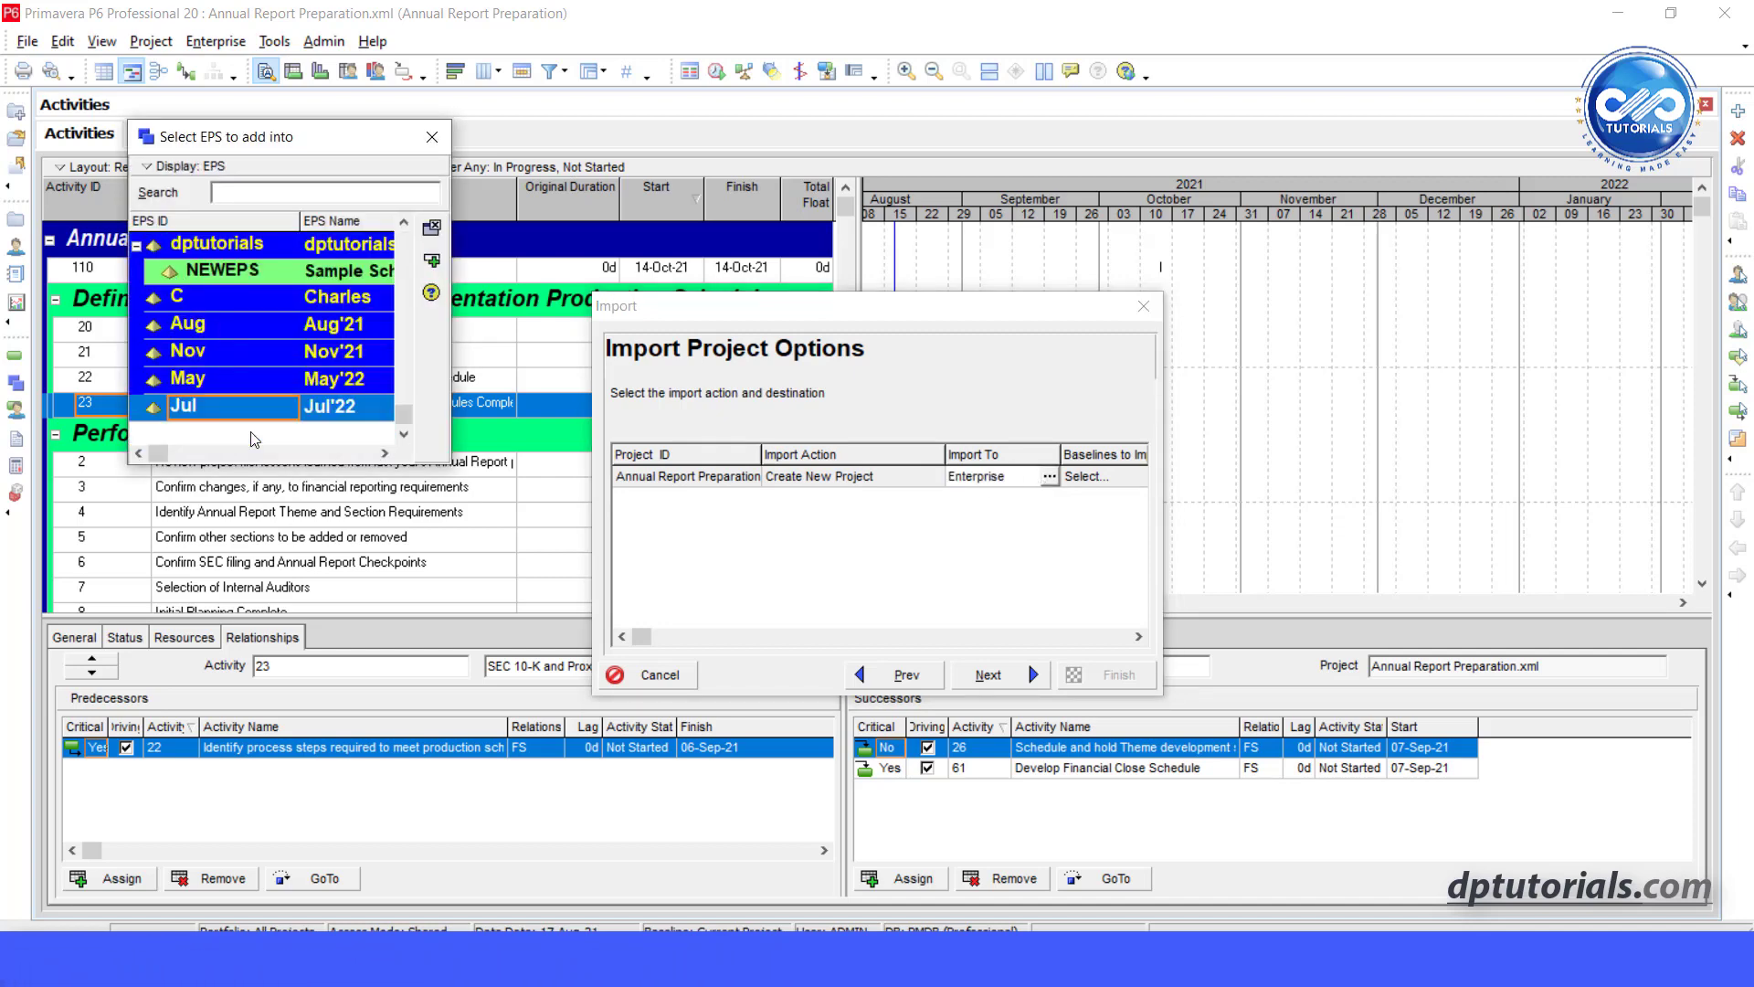
pyautogui.click(431, 261)
pyautogui.click(987, 676)
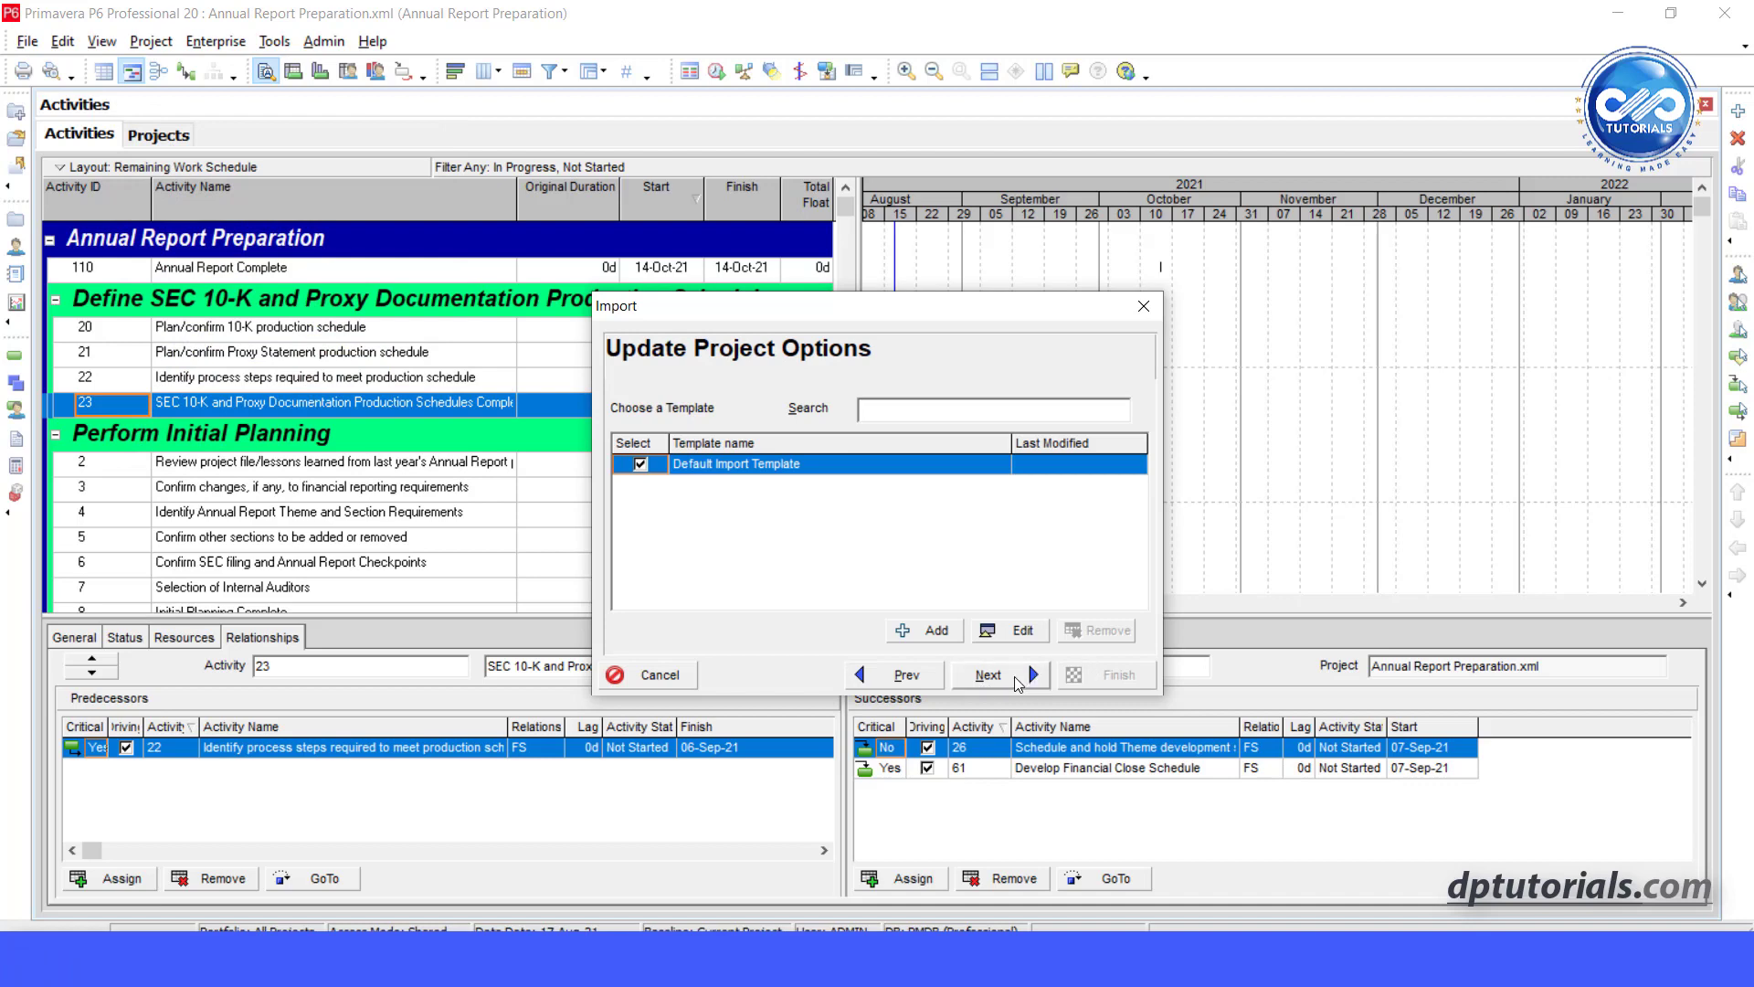
pyautogui.click(987, 677)
pyautogui.click(1106, 674)
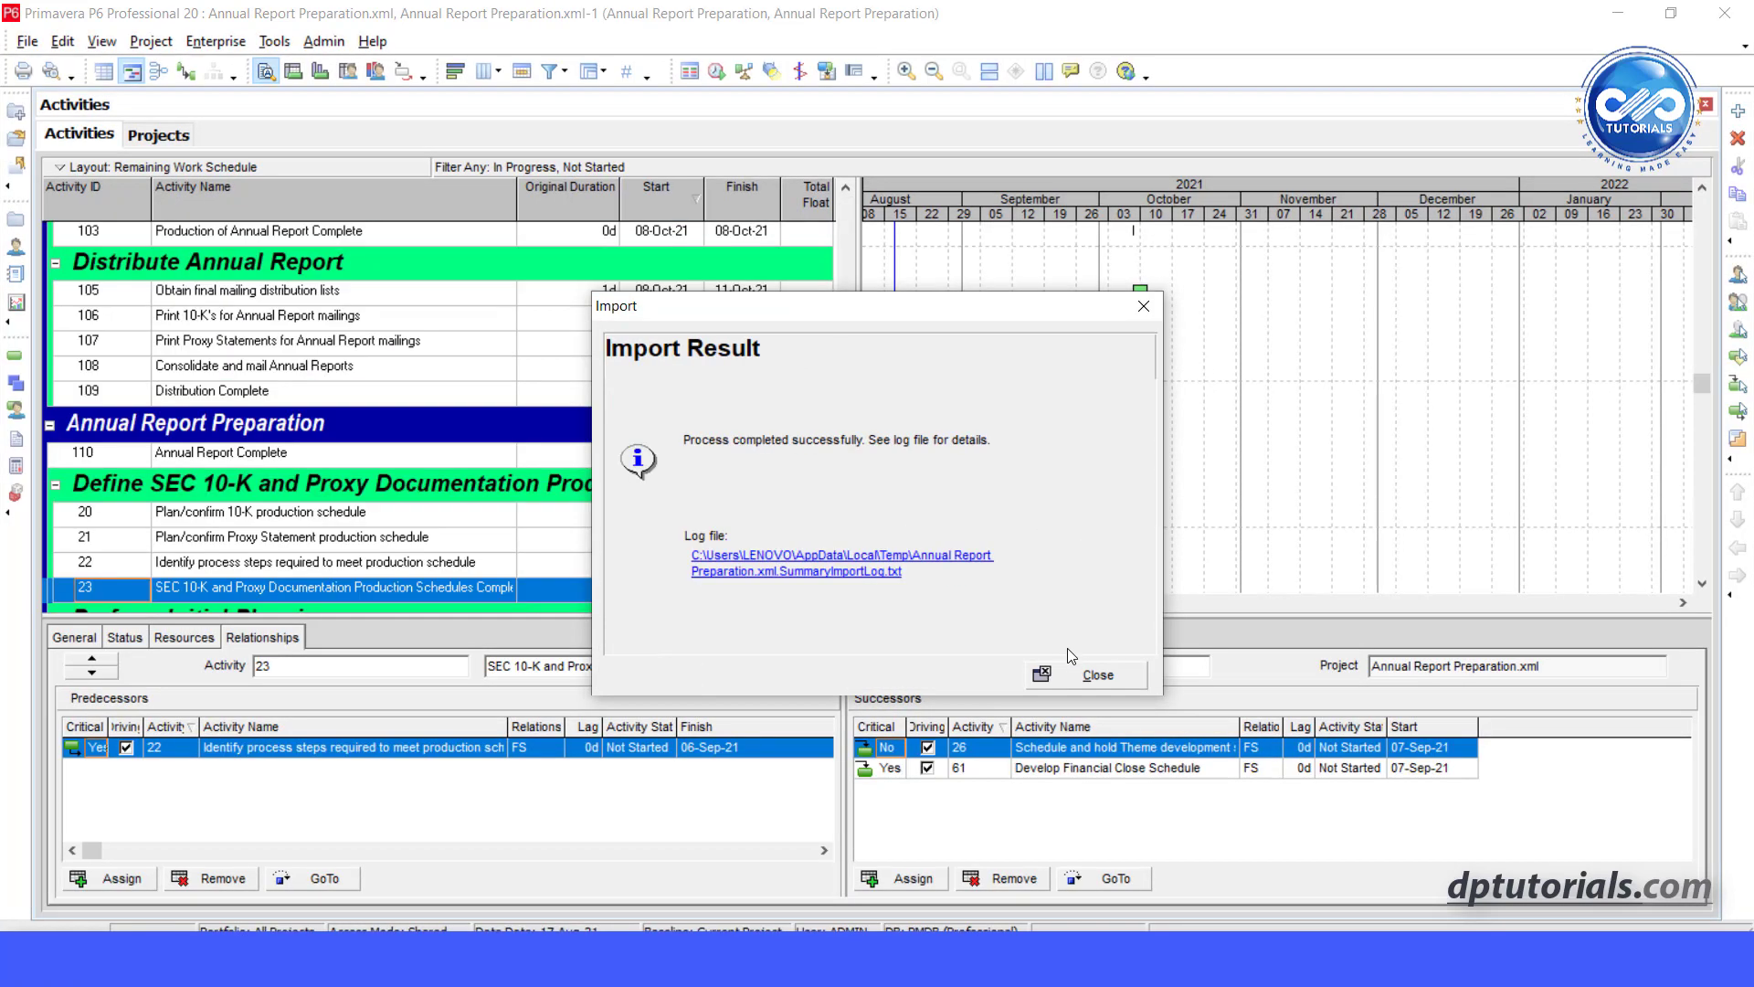
pyautogui.click(1075, 678)
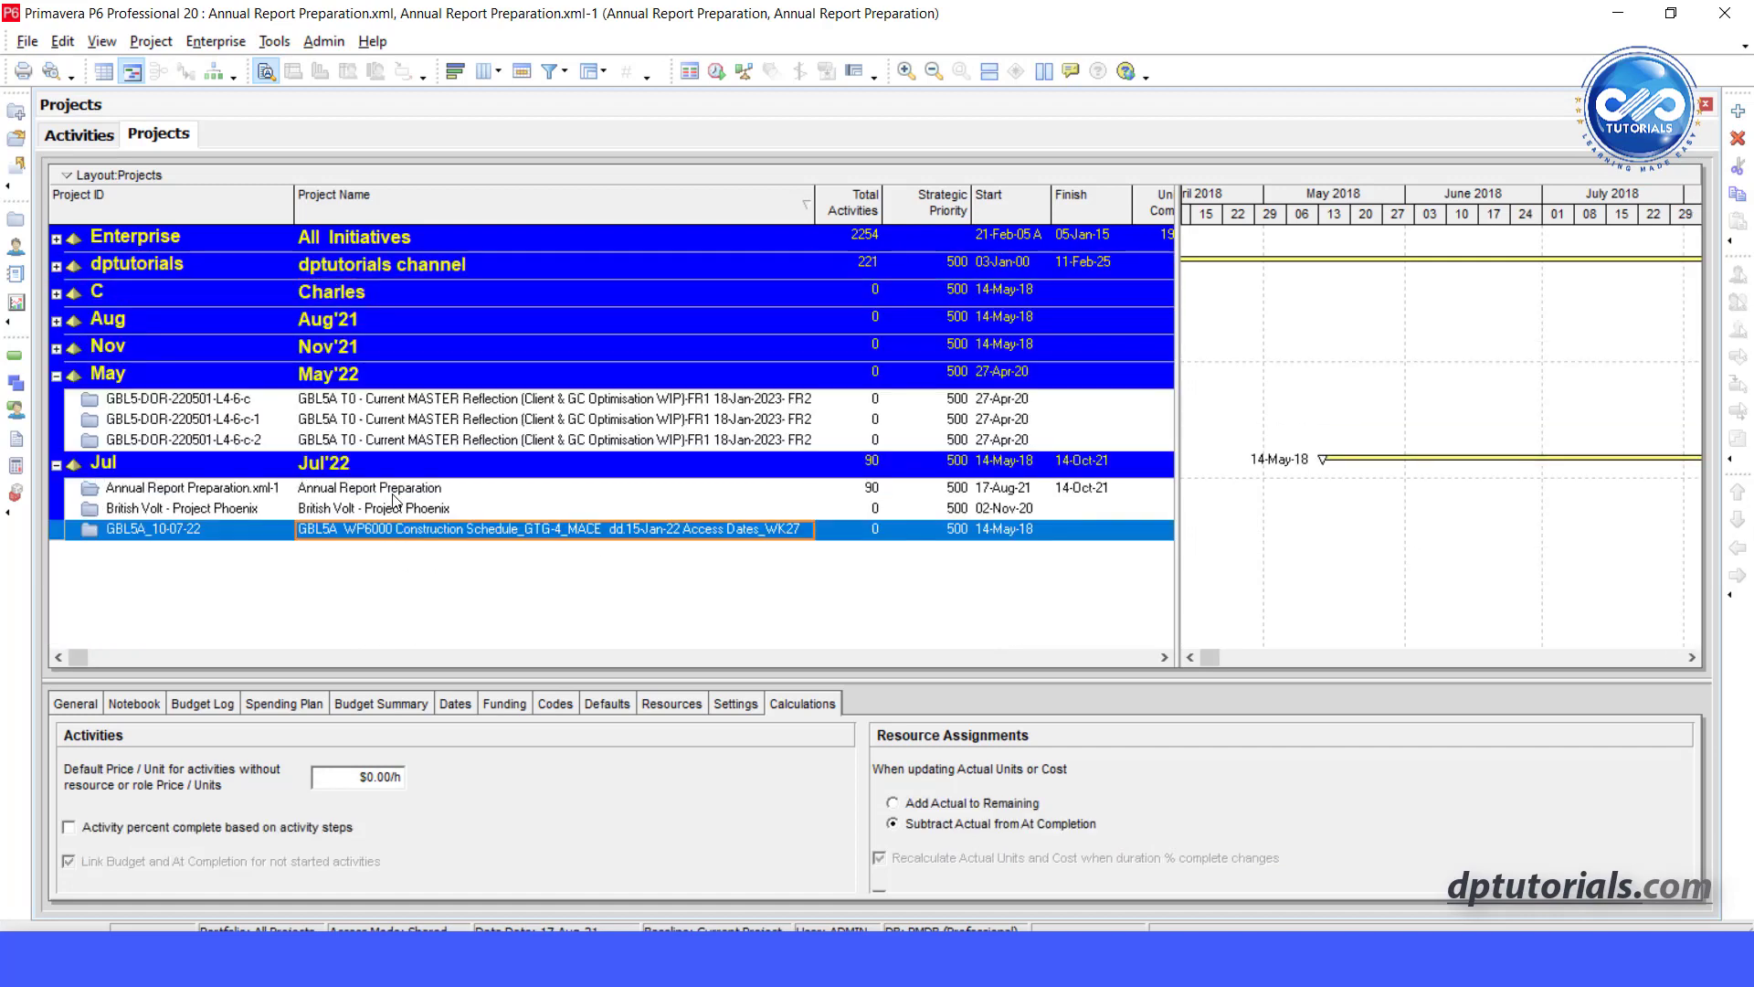
# - Open Annual Report Preparation.xml-1 and apply the 250822_1 layout from its Project group
pyautogui.rightClick(394, 491)
pyautogui.click(464, 386)
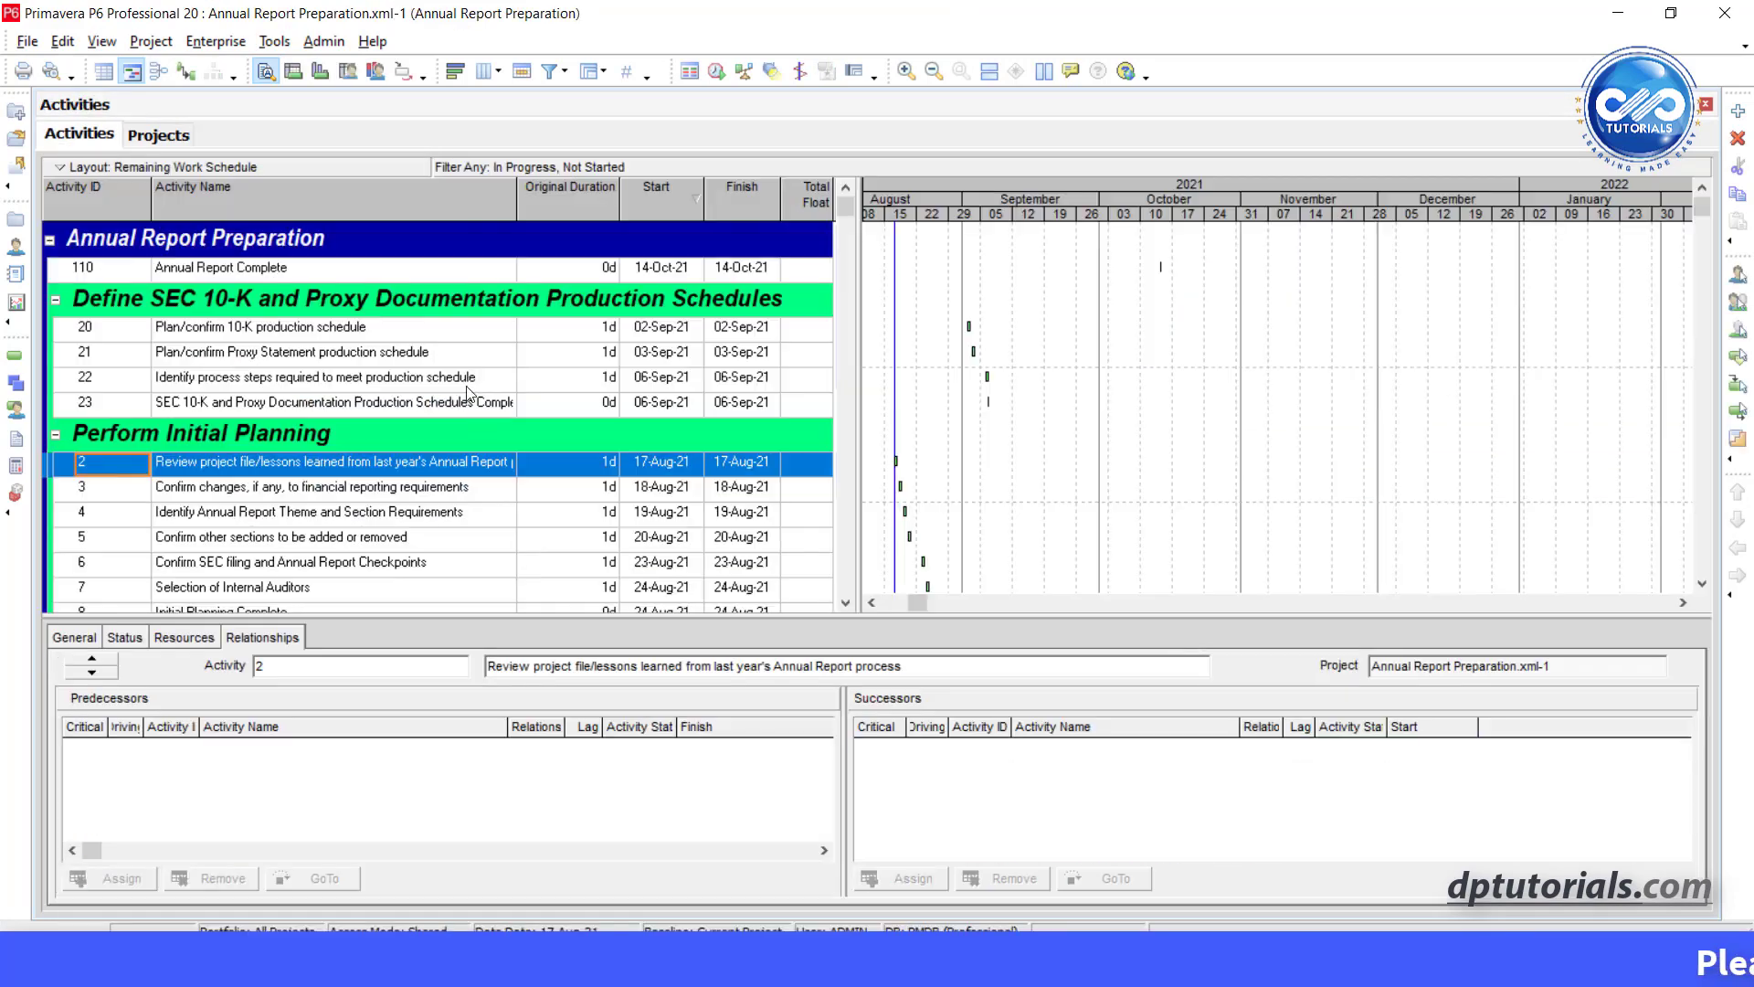
pyautogui.click(239, 166)
pyautogui.moveTo(369, 180)
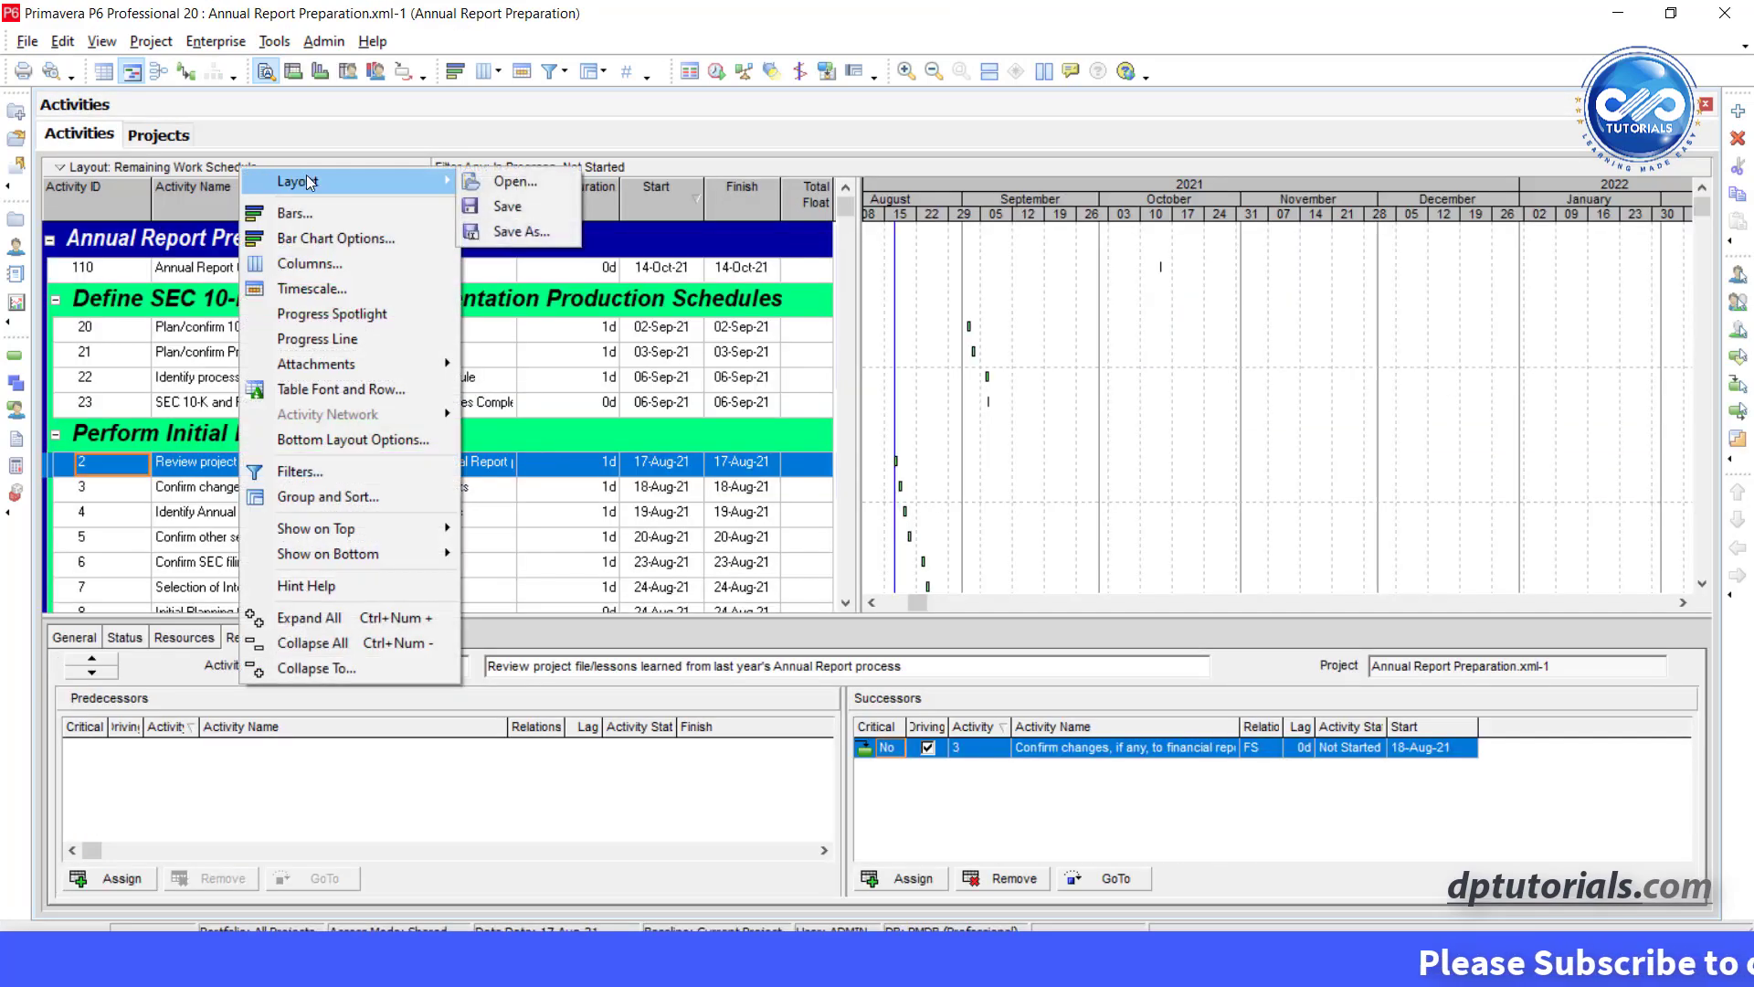
pyautogui.click(506, 183)
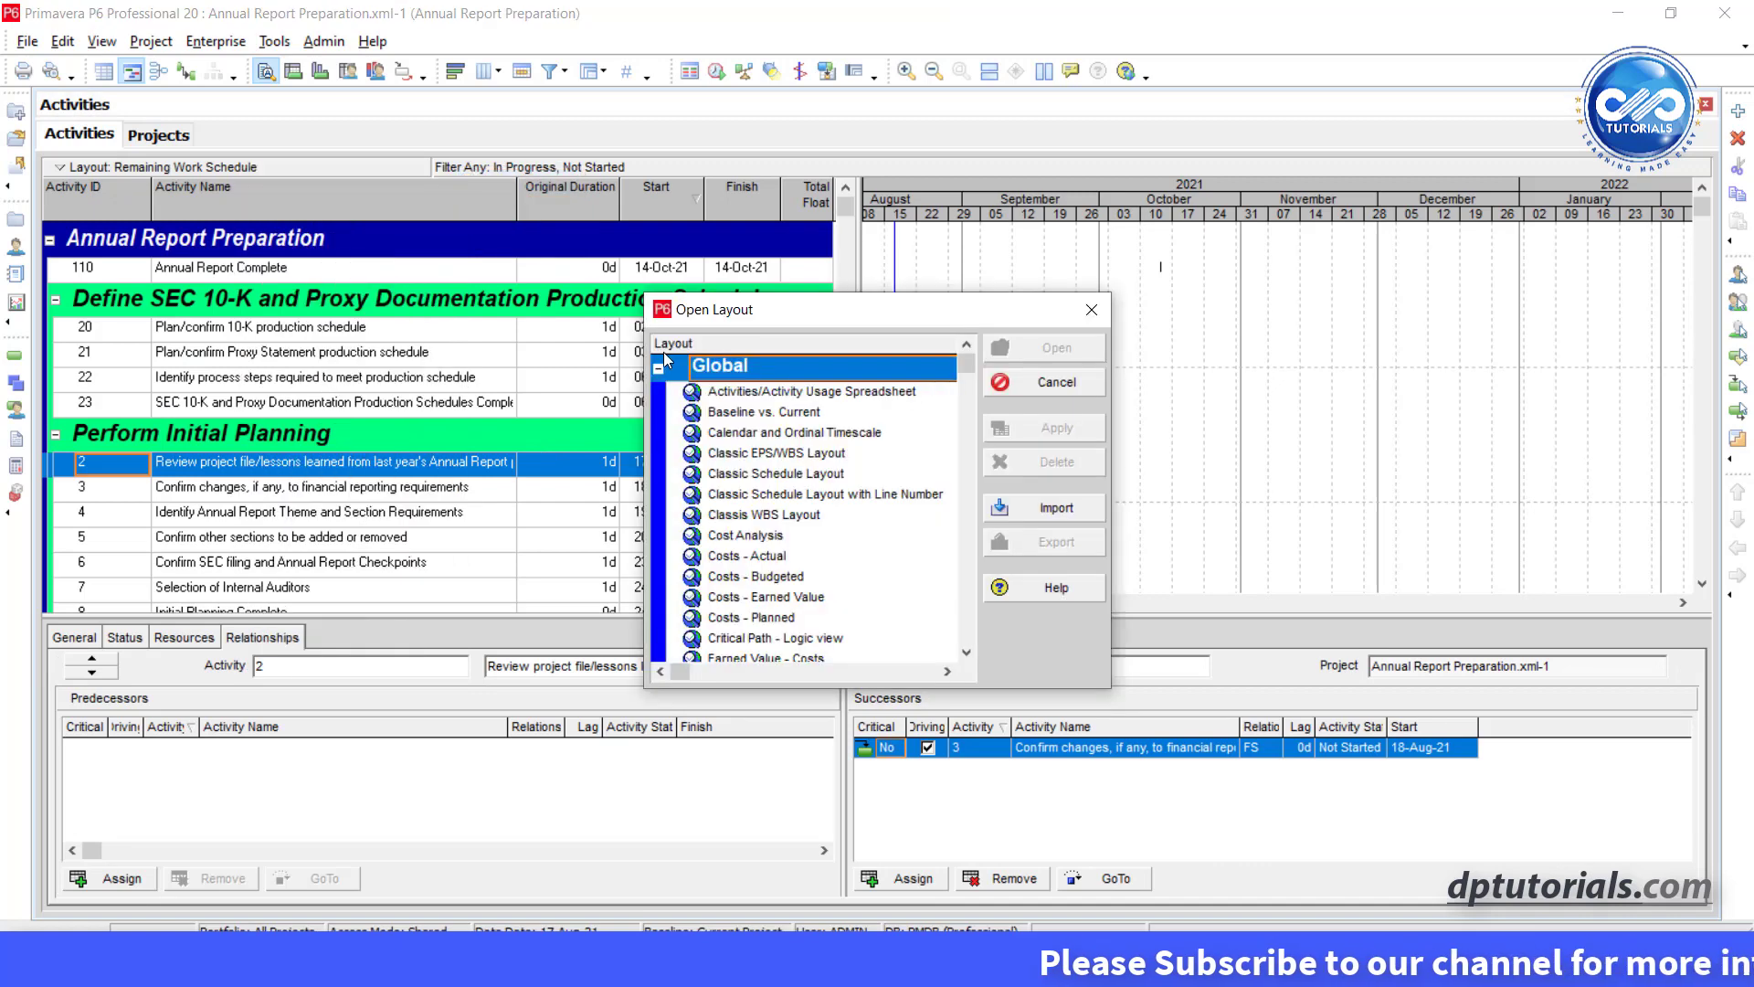
pyautogui.click(659, 370)
pyautogui.click(735, 463)
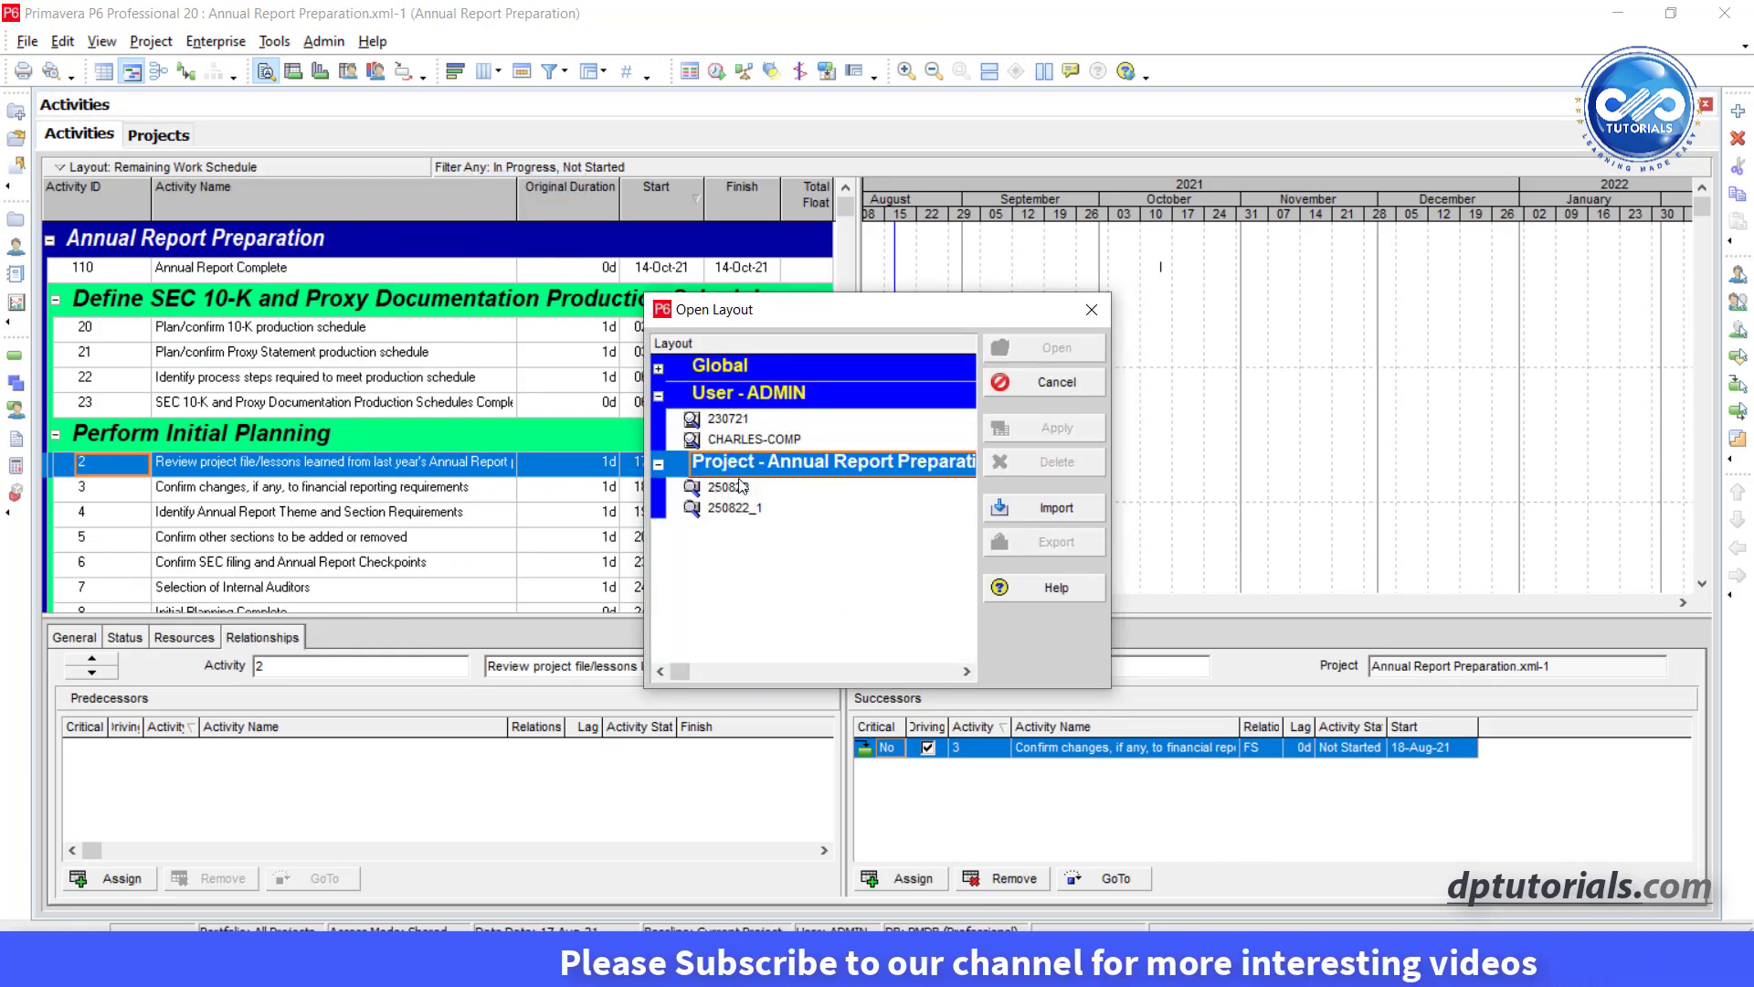
pyautogui.click(741, 509)
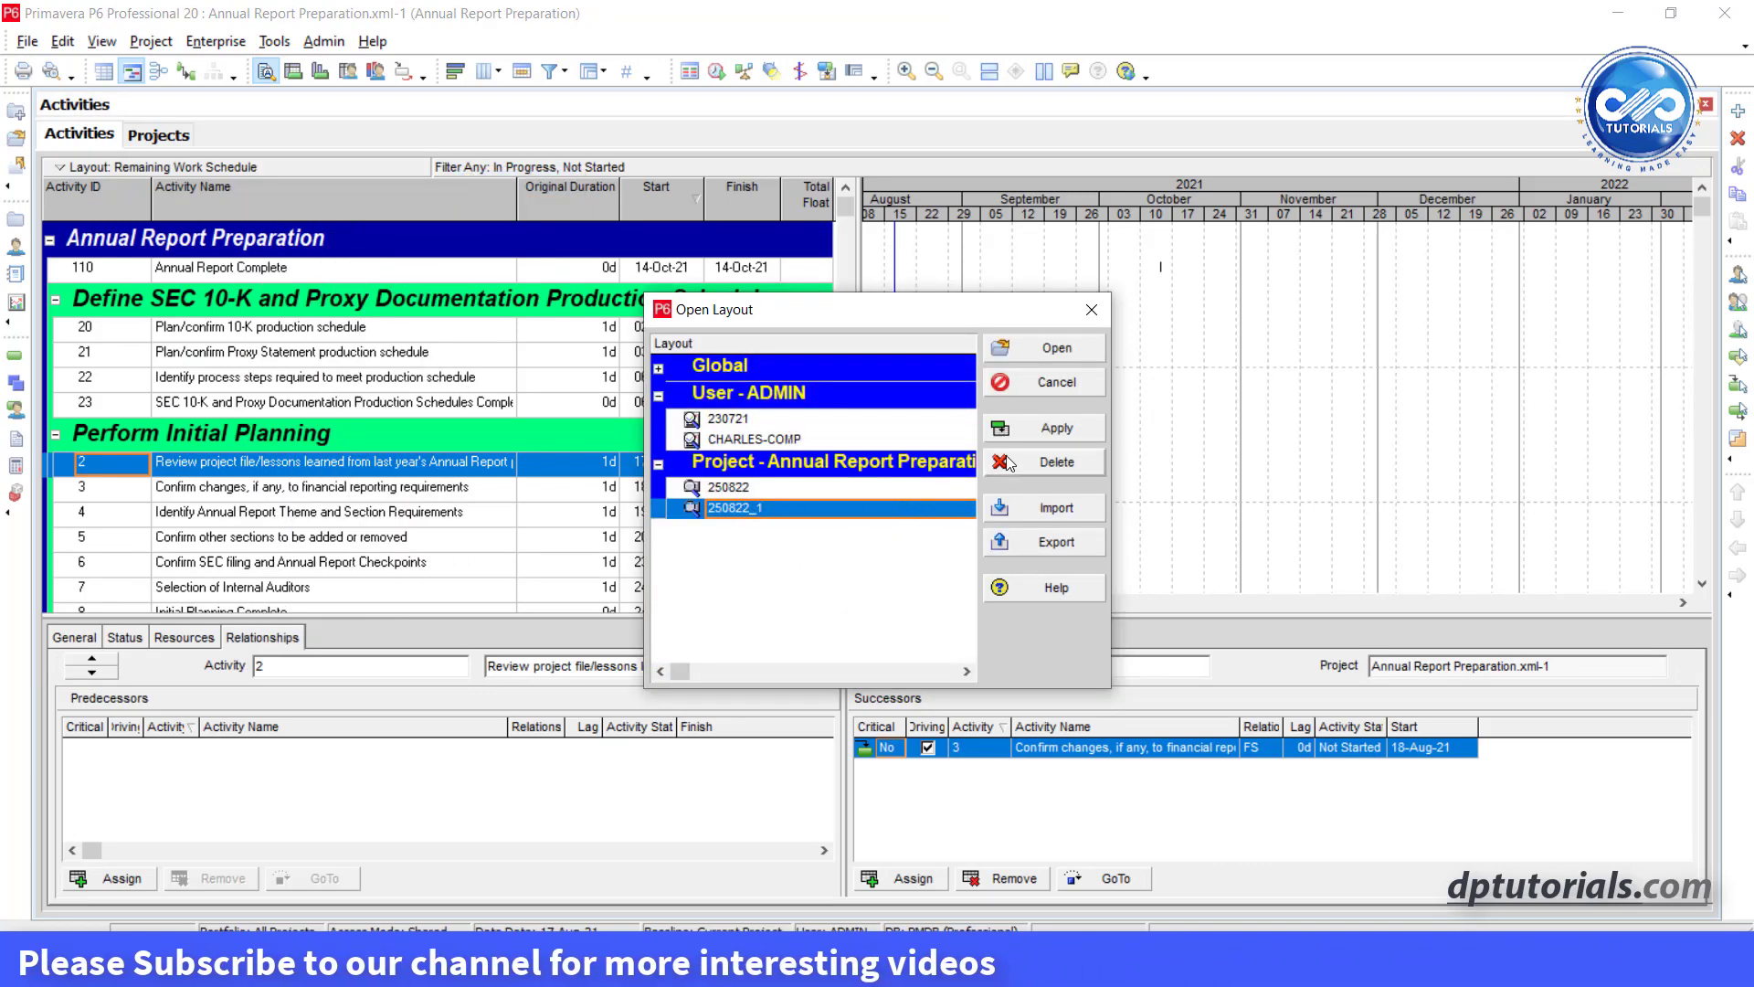
pyautogui.click(1045, 432)
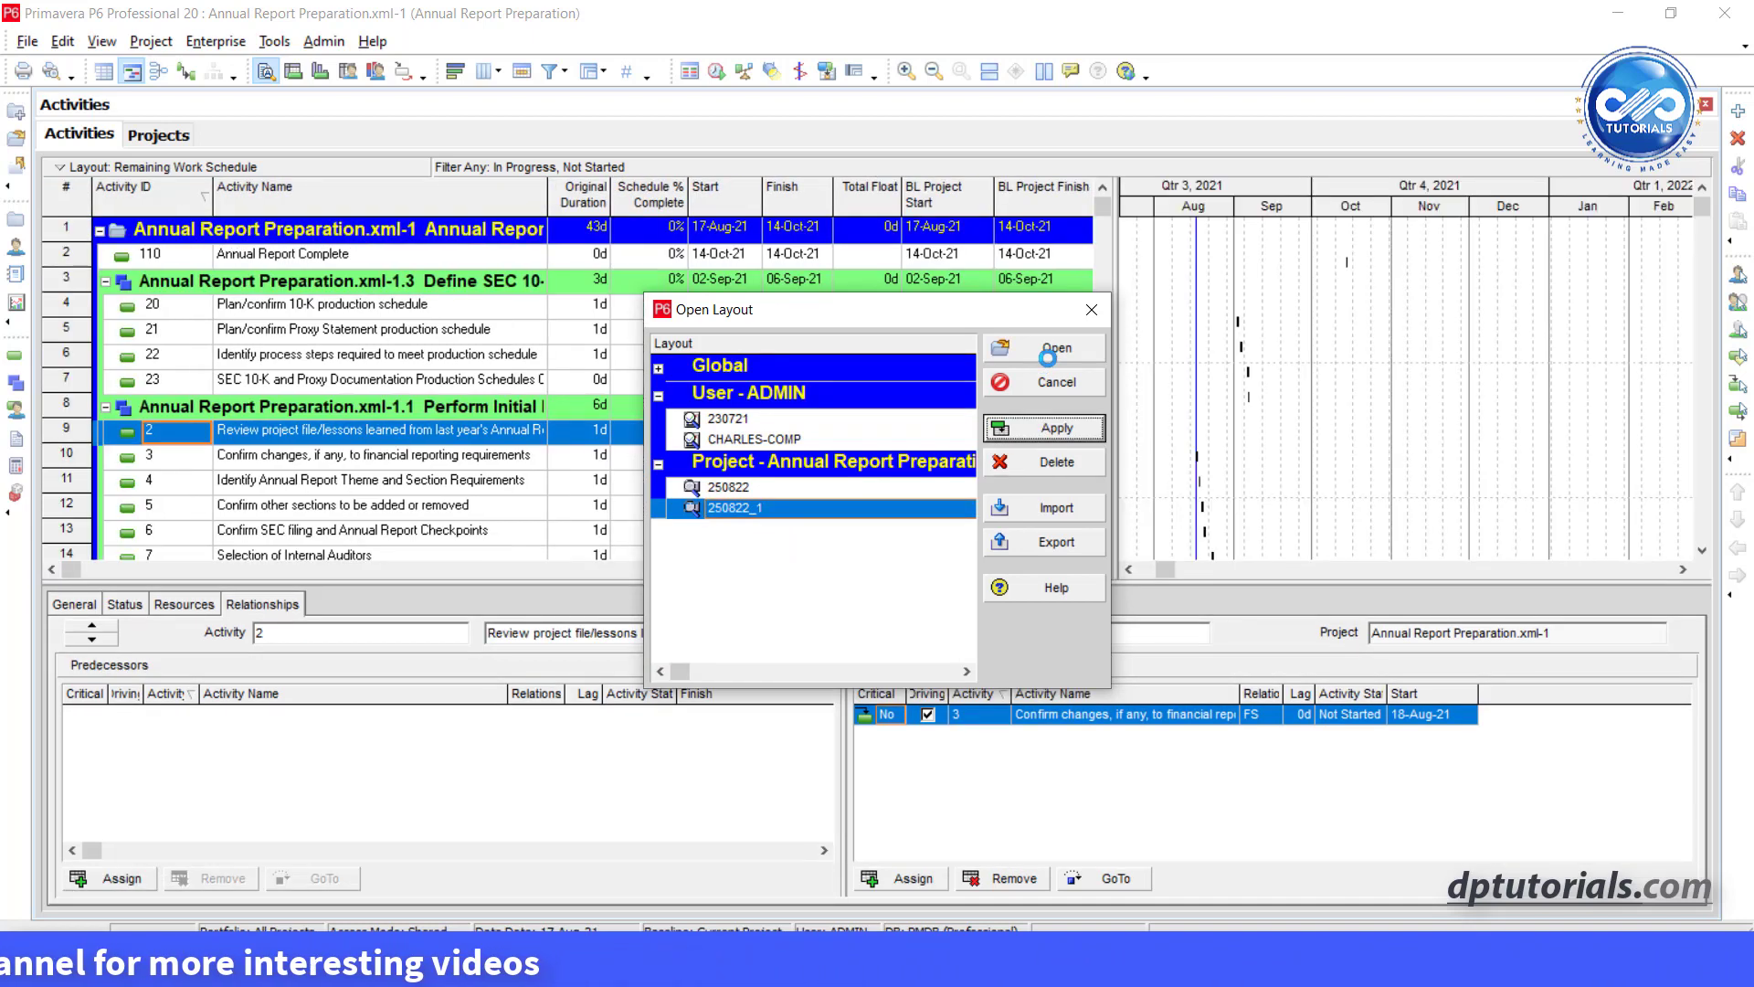
pyautogui.click(1049, 356)
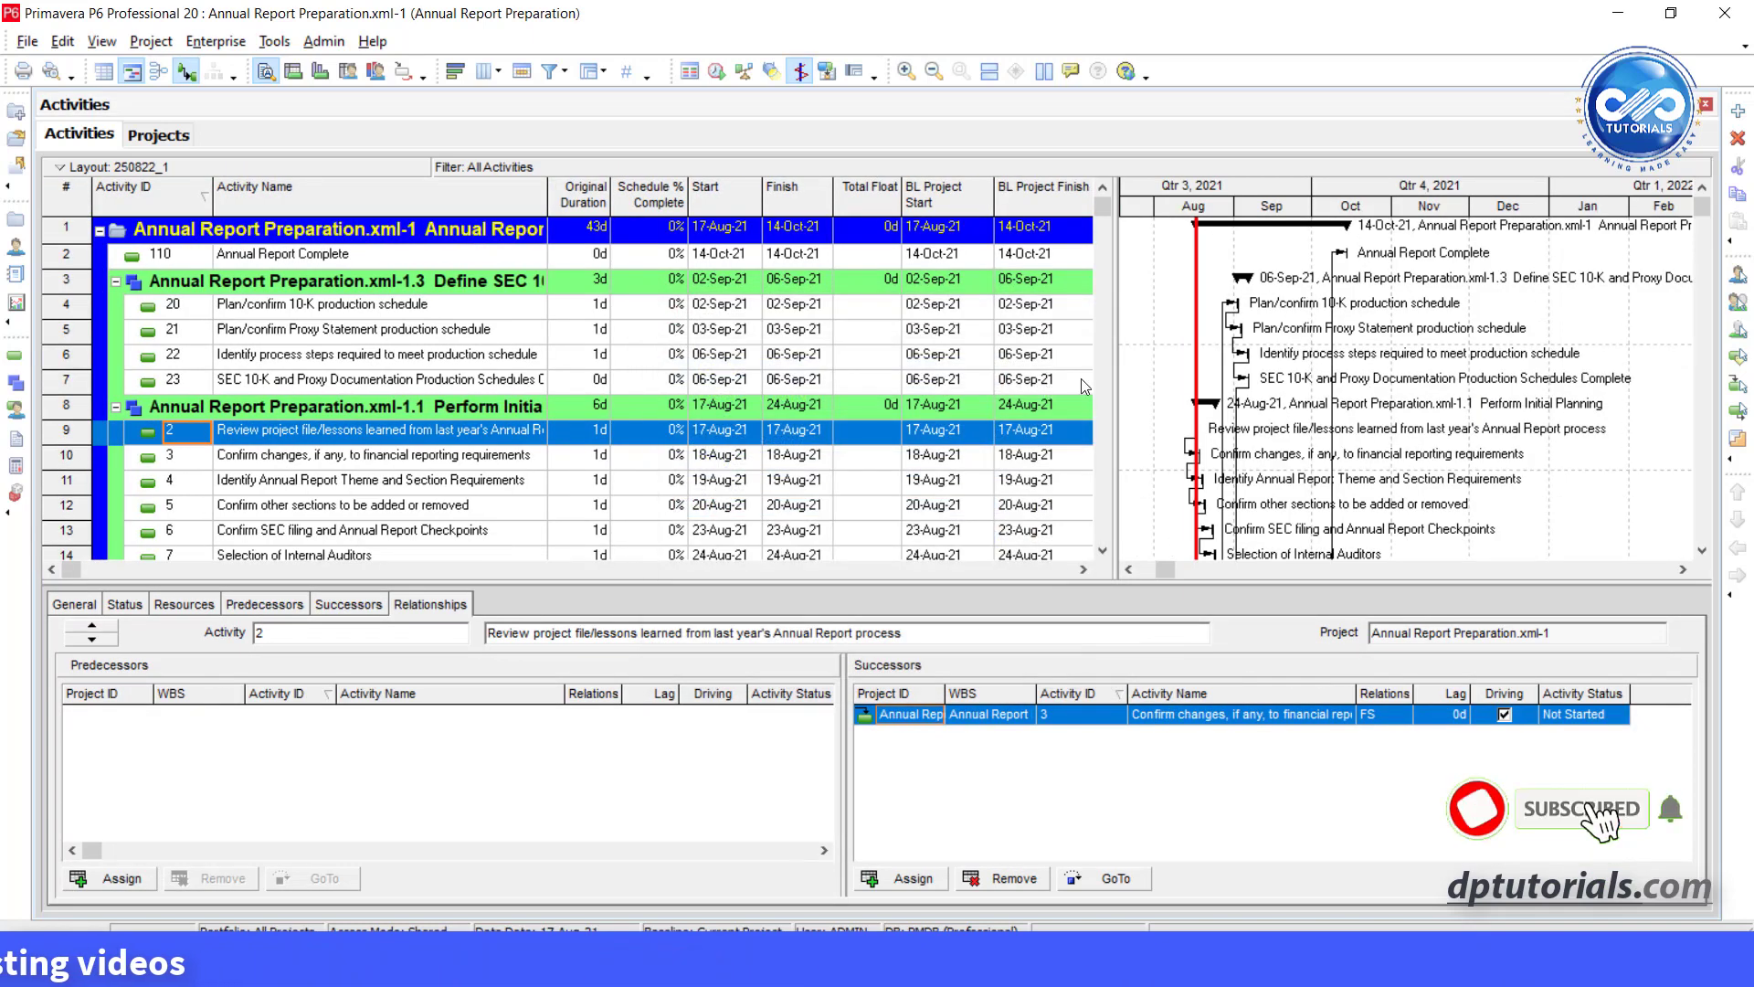
pyautogui.scroll(-8, 747, 406)
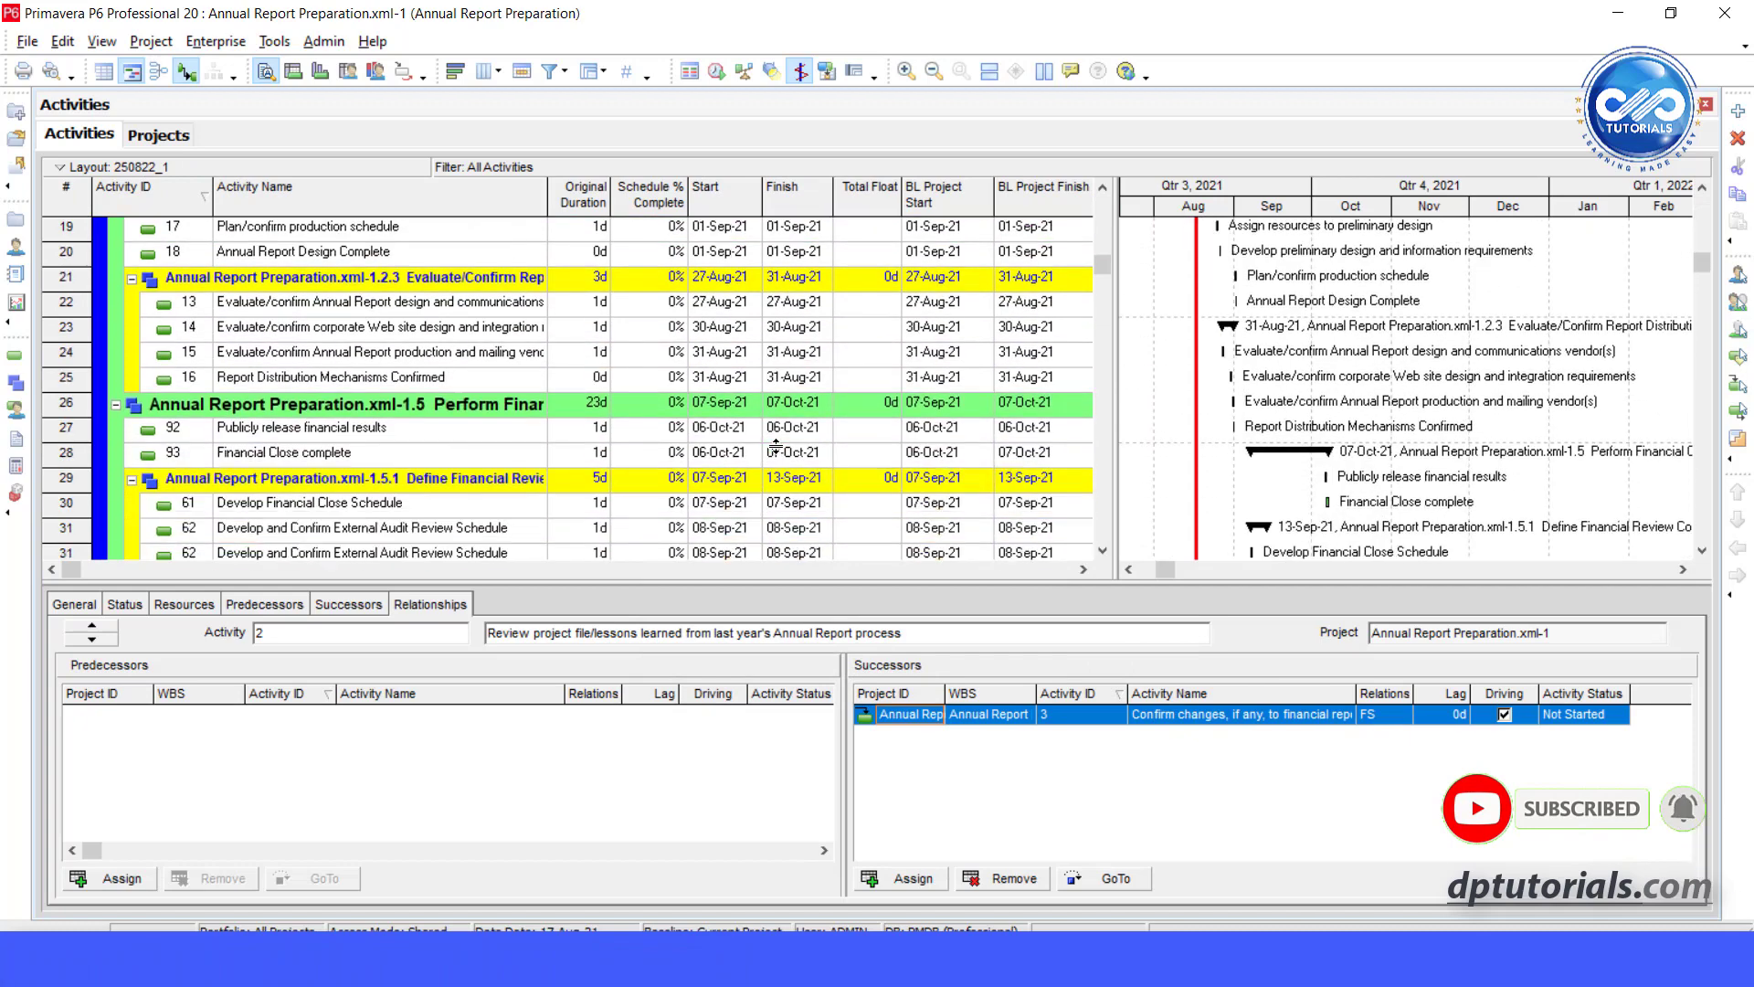
pyautogui.scroll(-6, 782, 464)
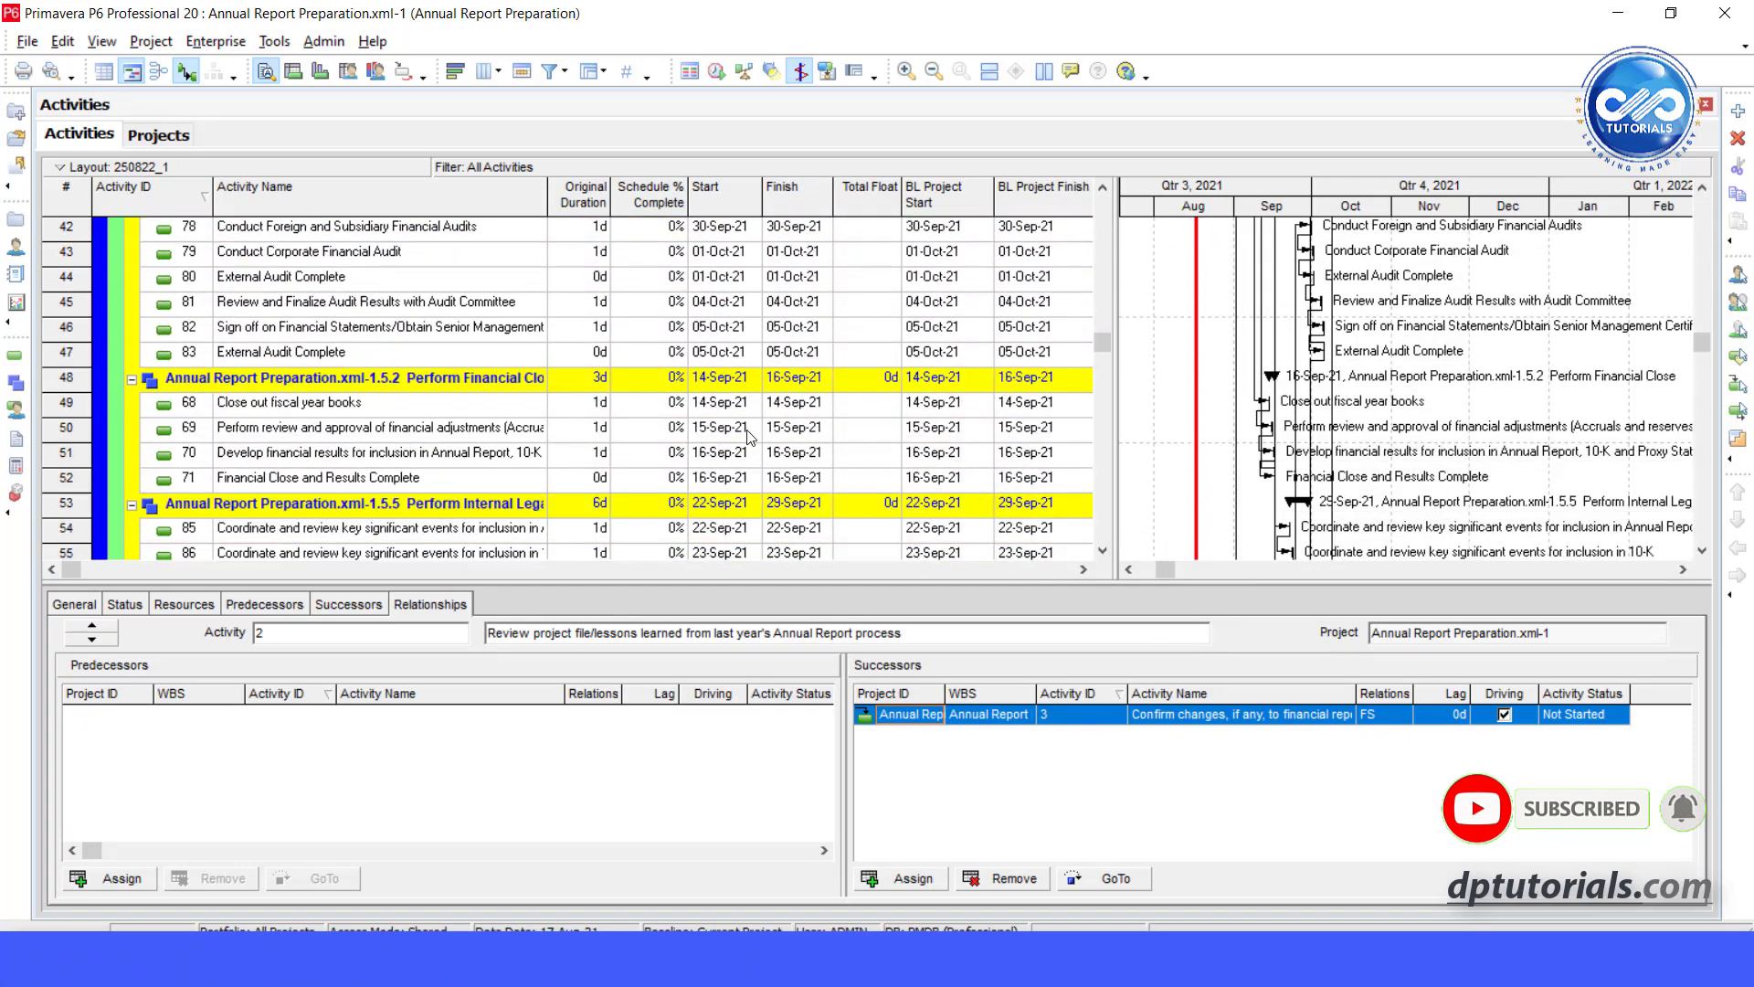